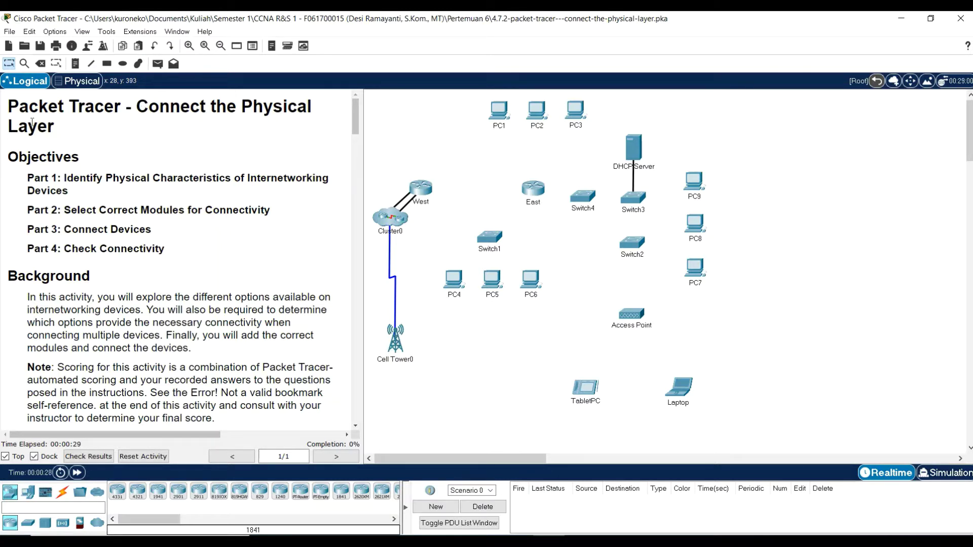
Step: Open the East router's physical device view, zoom in, and widen its window until the whole router is shown
scroll(190, 105, "down", 3)
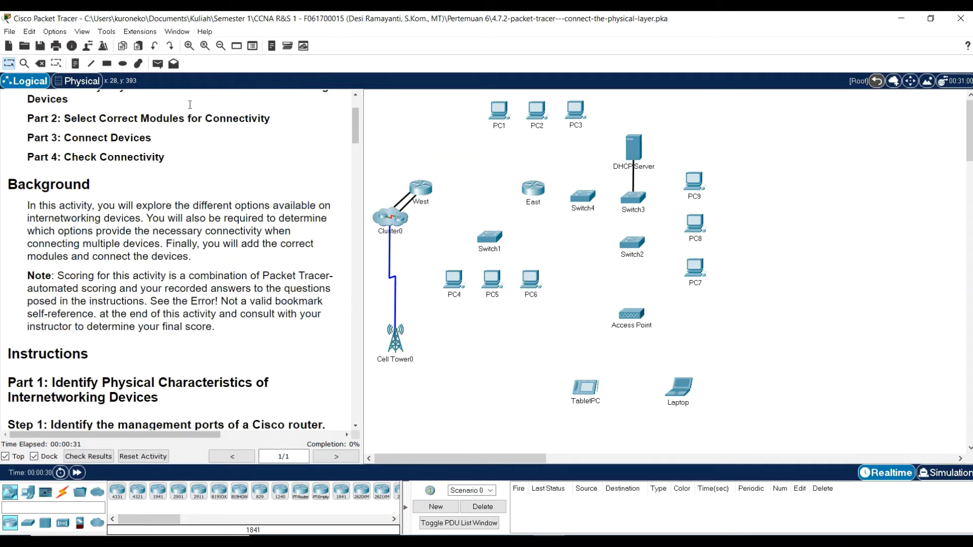
scroll(189, 104, "down", 2)
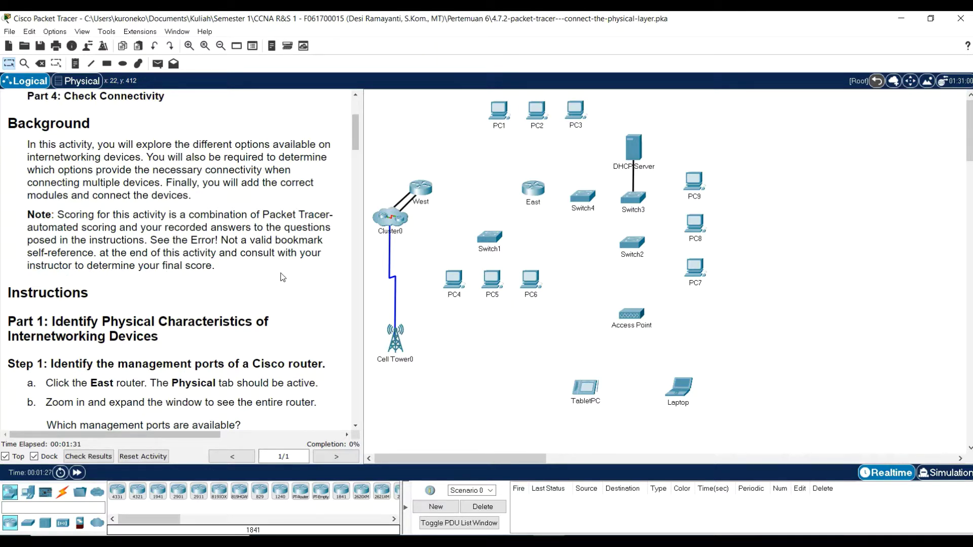
scroll(284, 276, "down", 6)
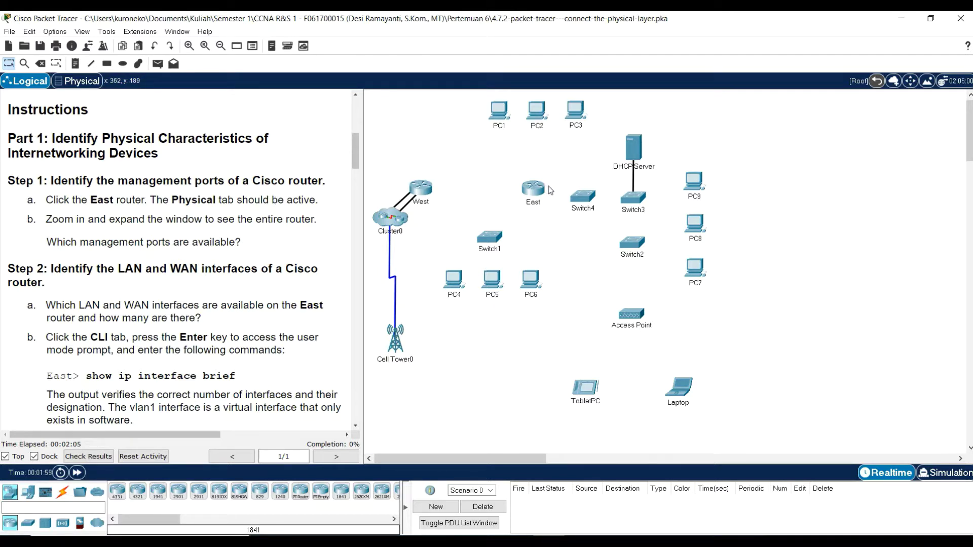
scroll(548, 186, "up", 3)
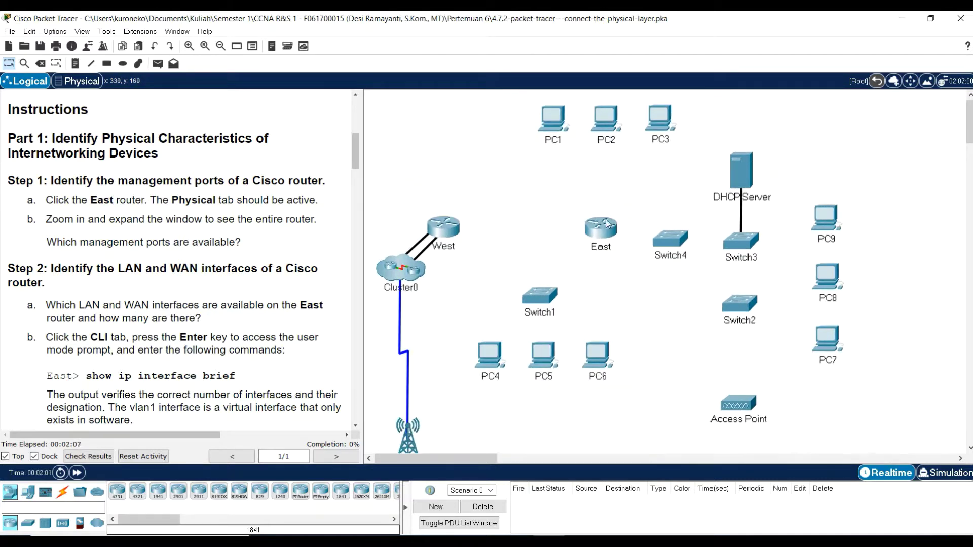
left_click(607, 224)
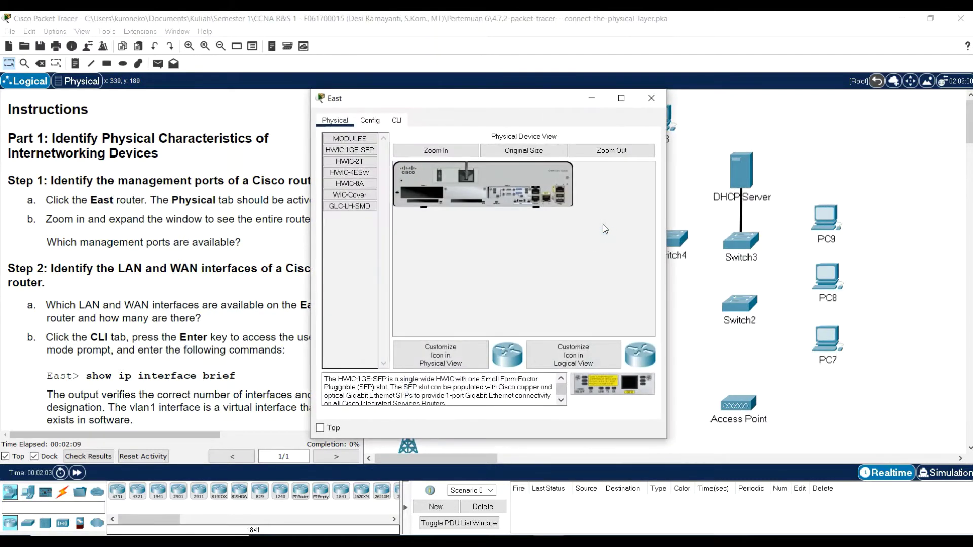
left_click_drag(458, 97, 588, 91)
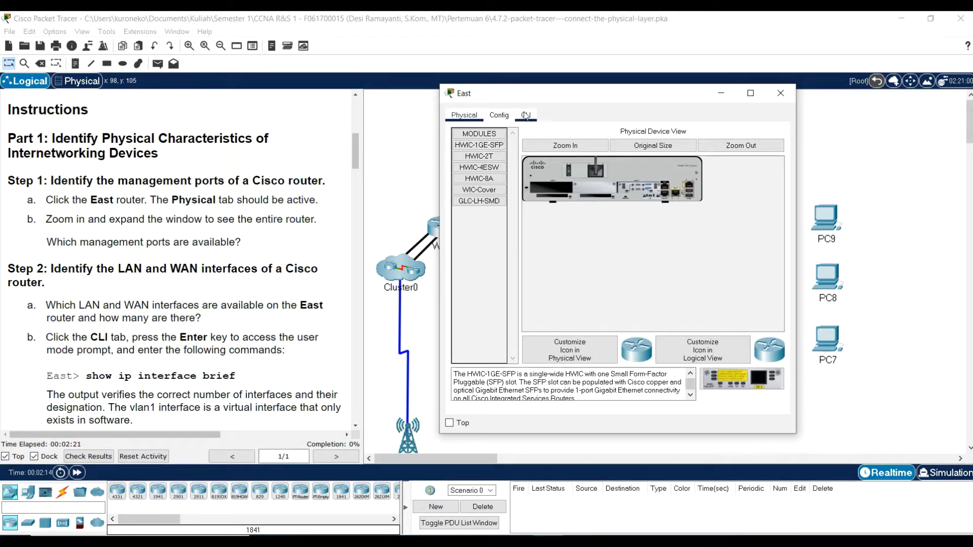
left_click(587, 146)
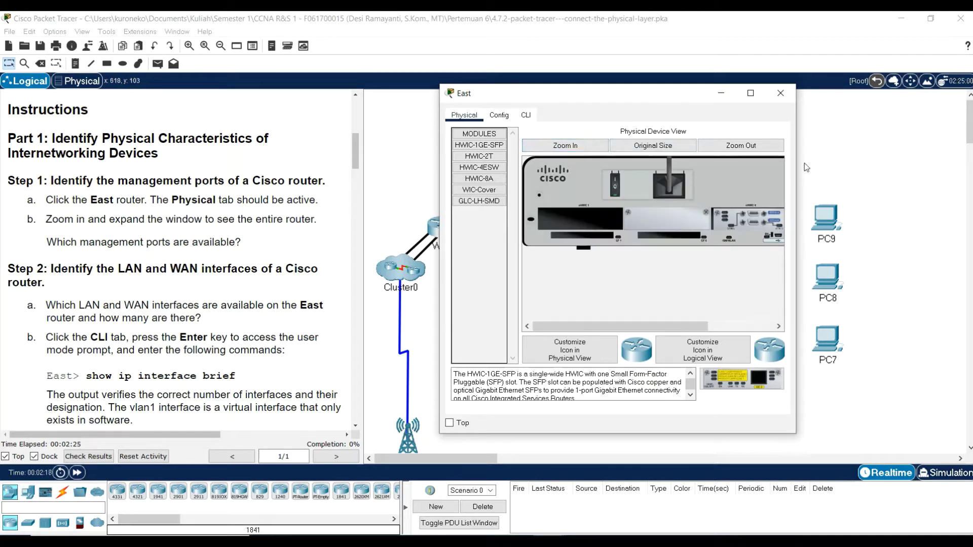
left_click_drag(795, 177, 943, 179)
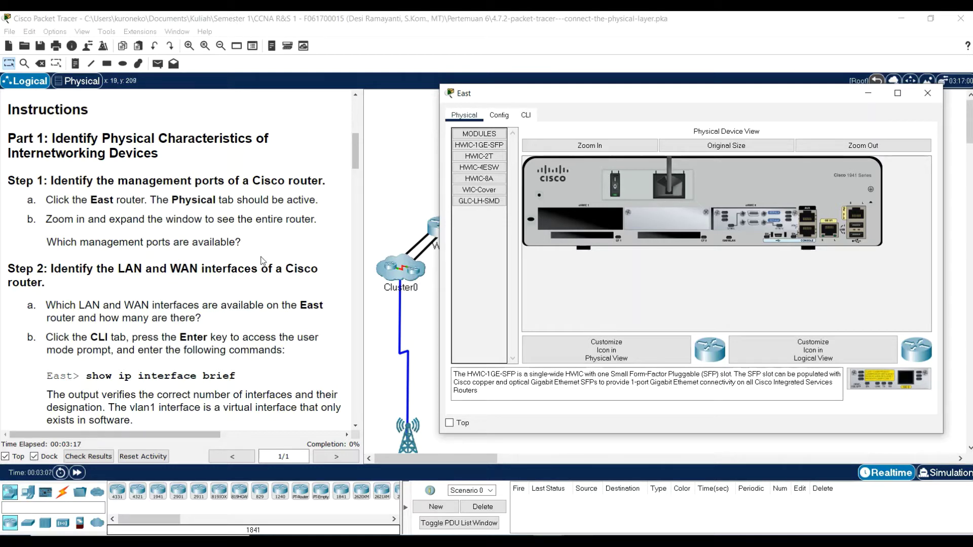
Step: Start a command-line session on the East router and run "show ip interface brief"
scroll(239, 259, "down", 3)
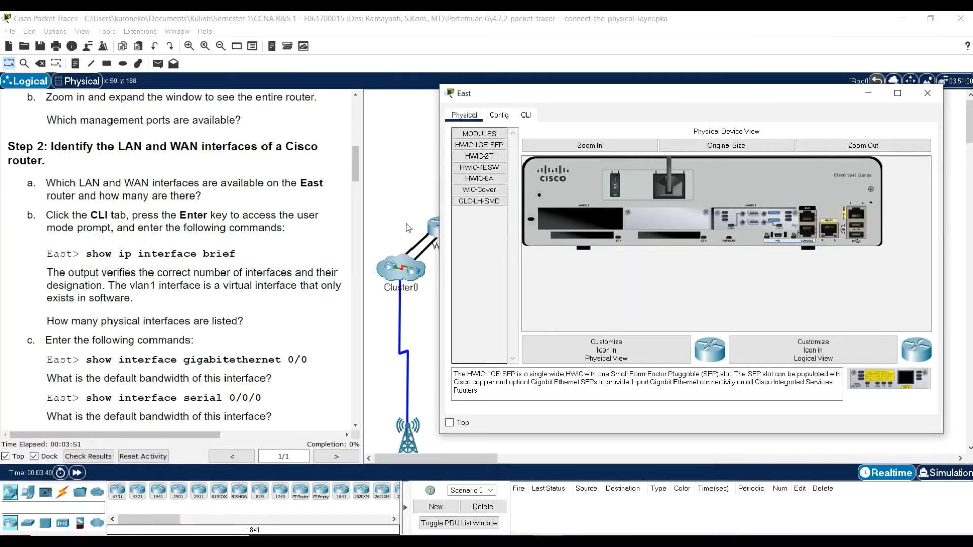
scroll(248, 228, "down", 1)
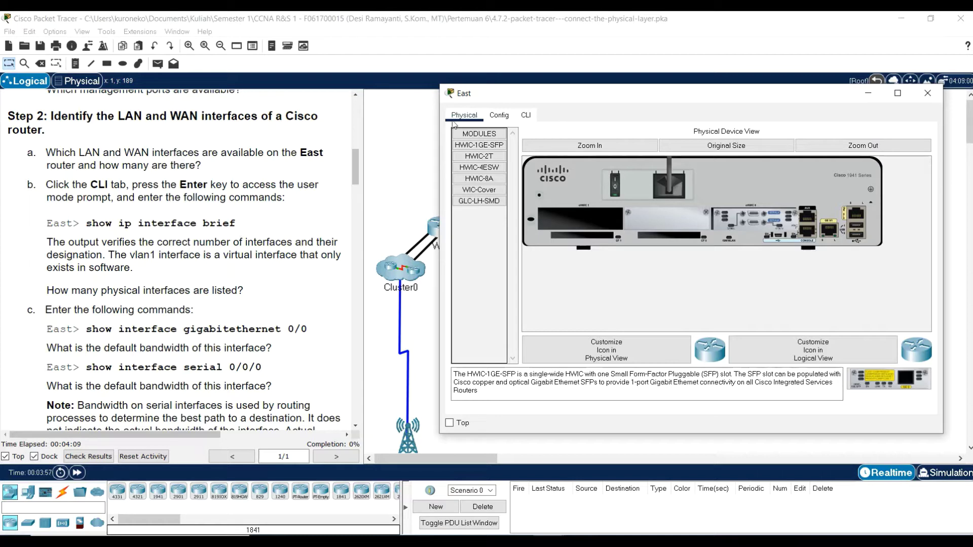
left_click(526, 116)
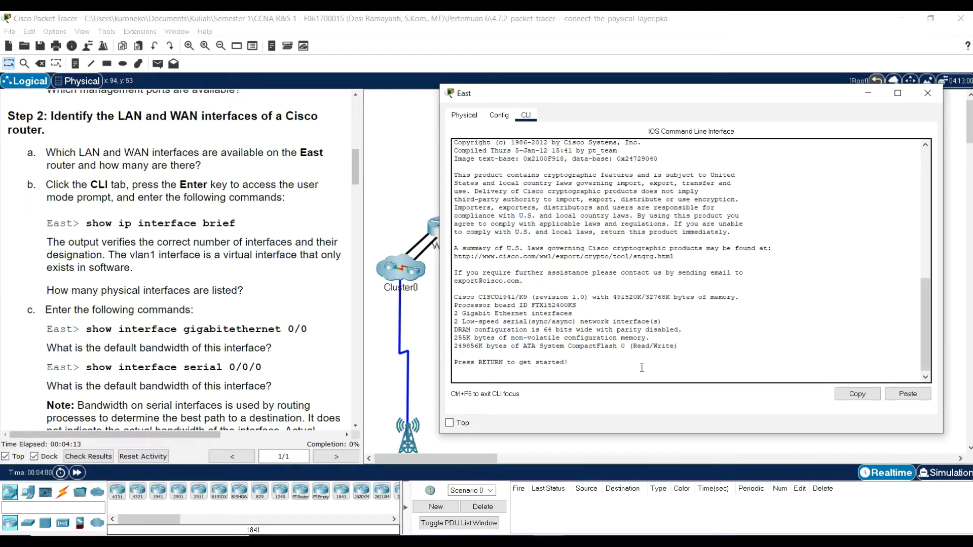
key("Return")
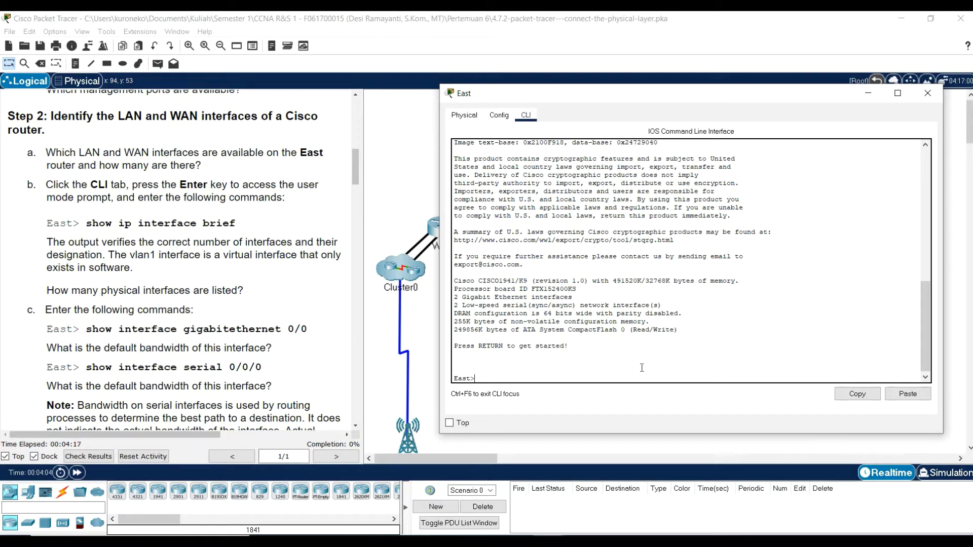
type("show ip interface brief")
key("Return")
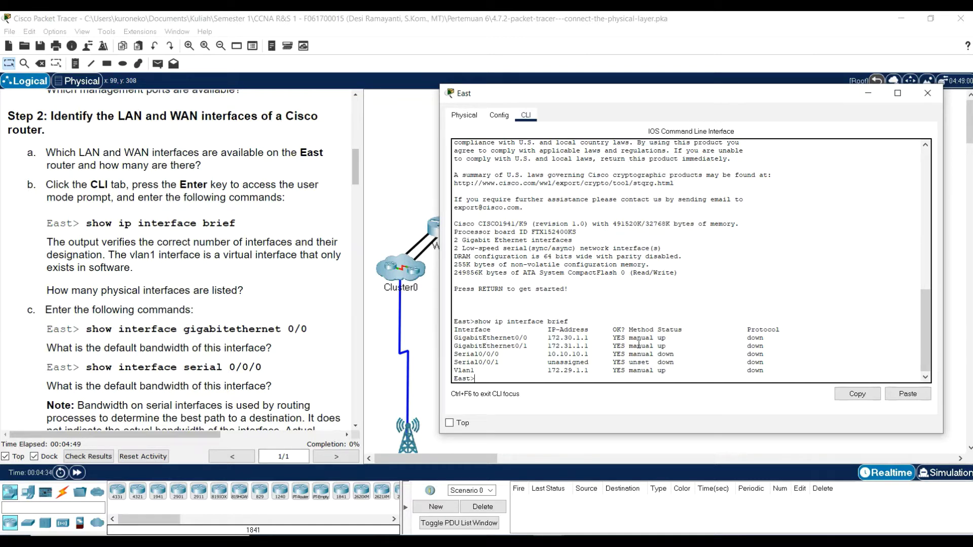
Step: Enlarge the East router's window and examine the GigabitEthernet and Serial interfaces in the command output
scroll(489, 367, "down", 1)
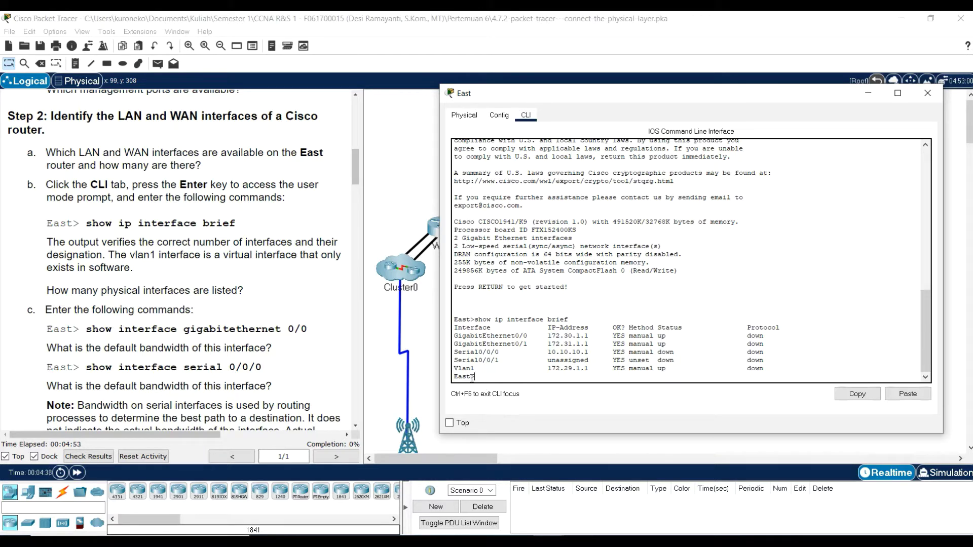
left_click_drag(442, 434, 390, 464)
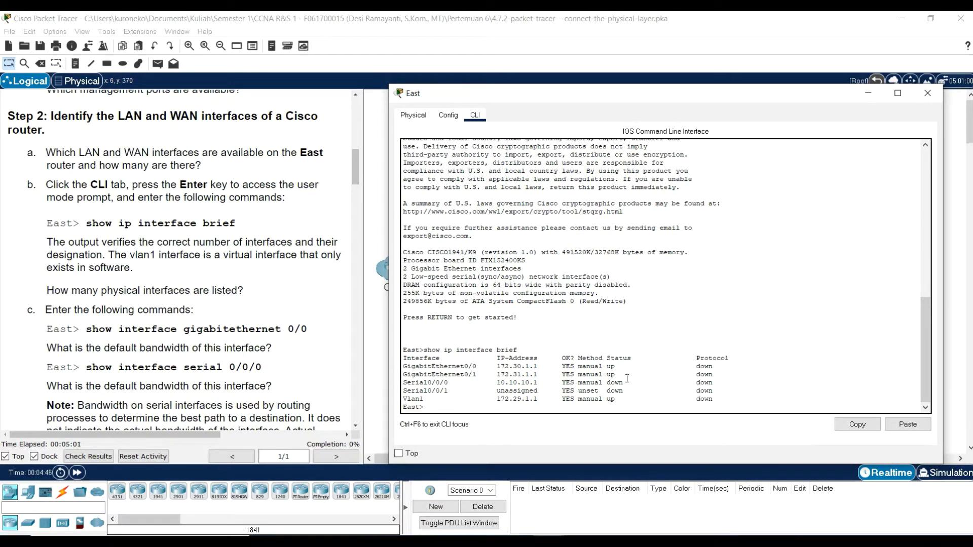
left_click_drag(411, 367, 474, 375)
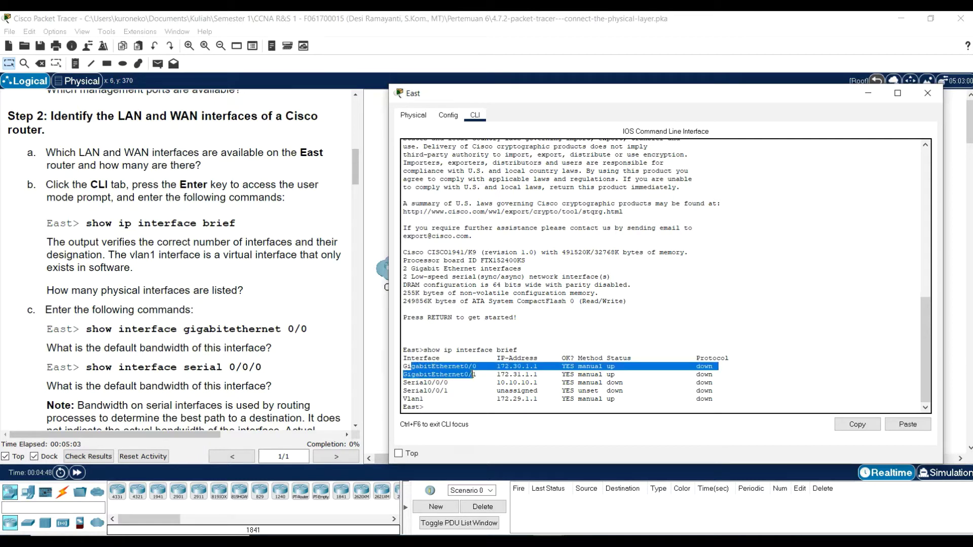
left_click(437, 373)
left_click_drag(404, 367, 465, 368)
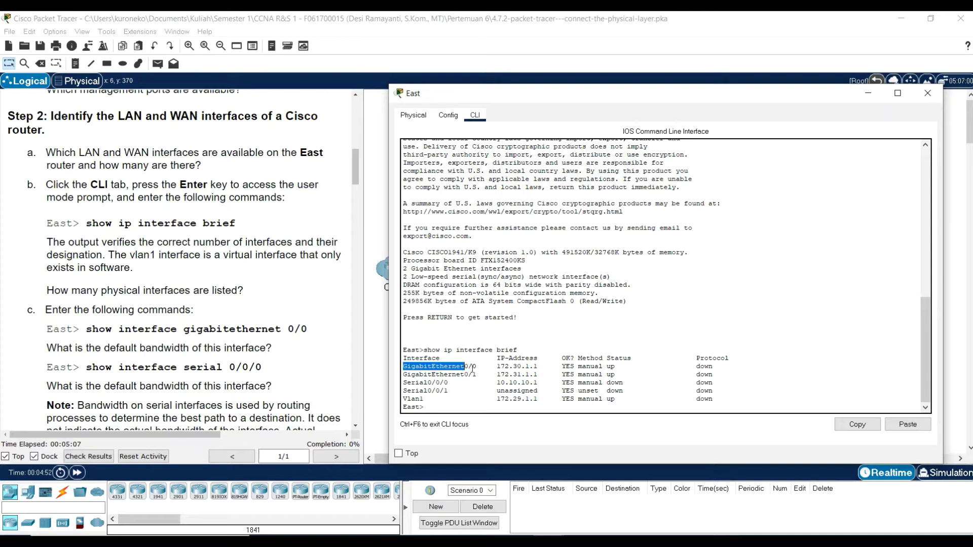
left_click(476, 369)
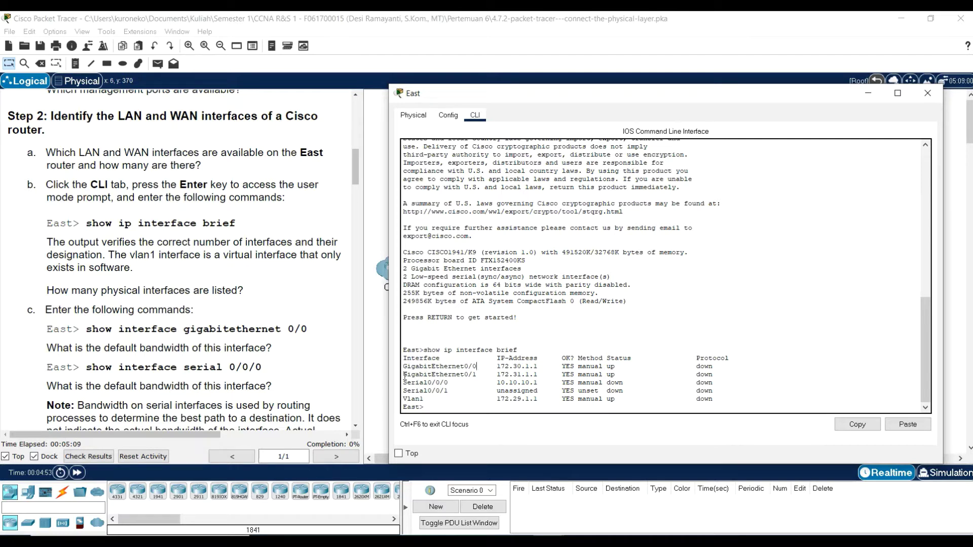
left_click_drag(404, 376, 468, 375)
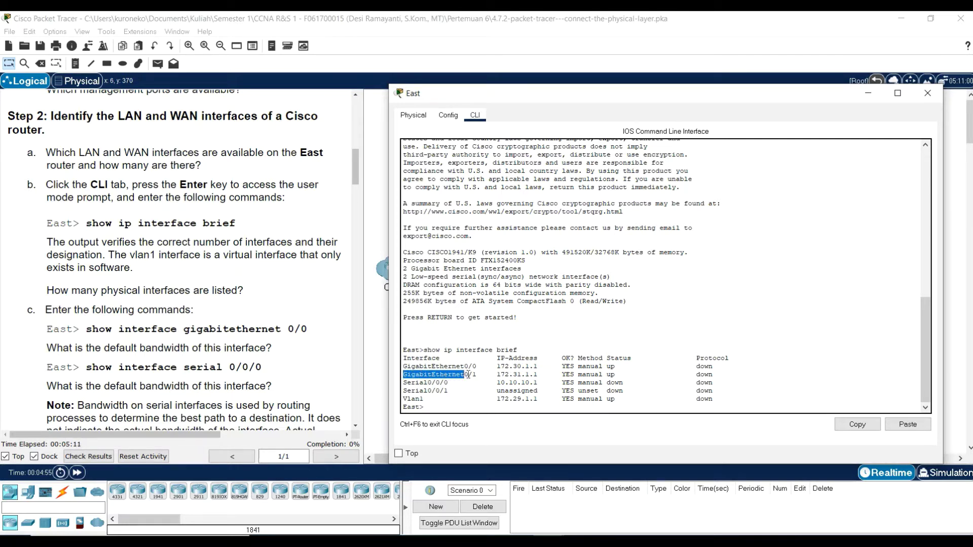
left_click_drag(408, 382, 438, 386)
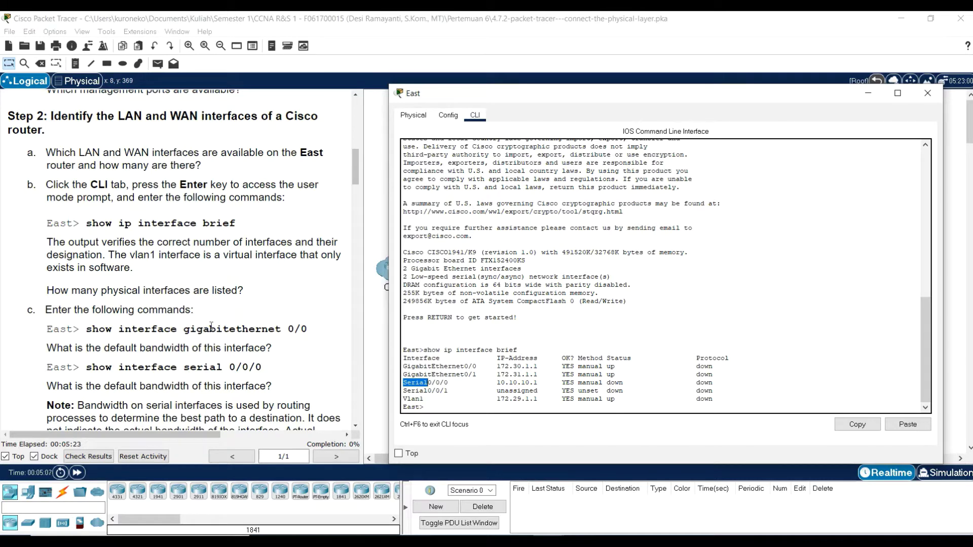
Step: Check the next lab instruction, return to the East router's command line, and run "show interface gigabitethernet 0/0"
left_click(183, 298)
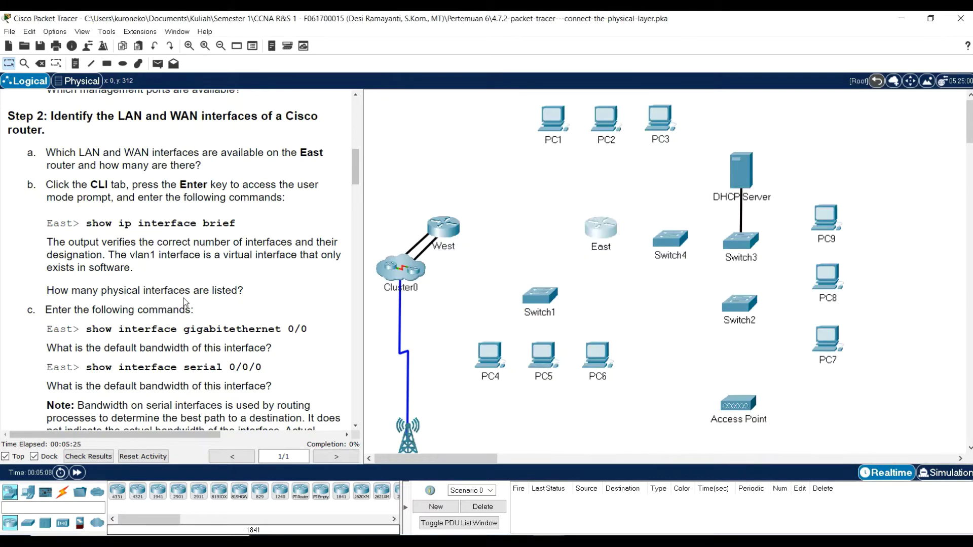
scroll(184, 299, "down", 1)
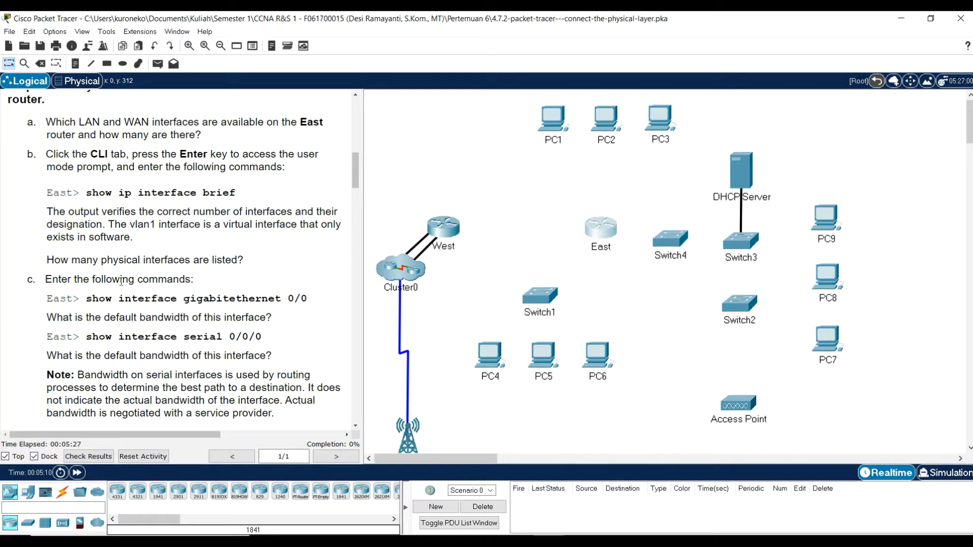
scroll(127, 283, "down", 1)
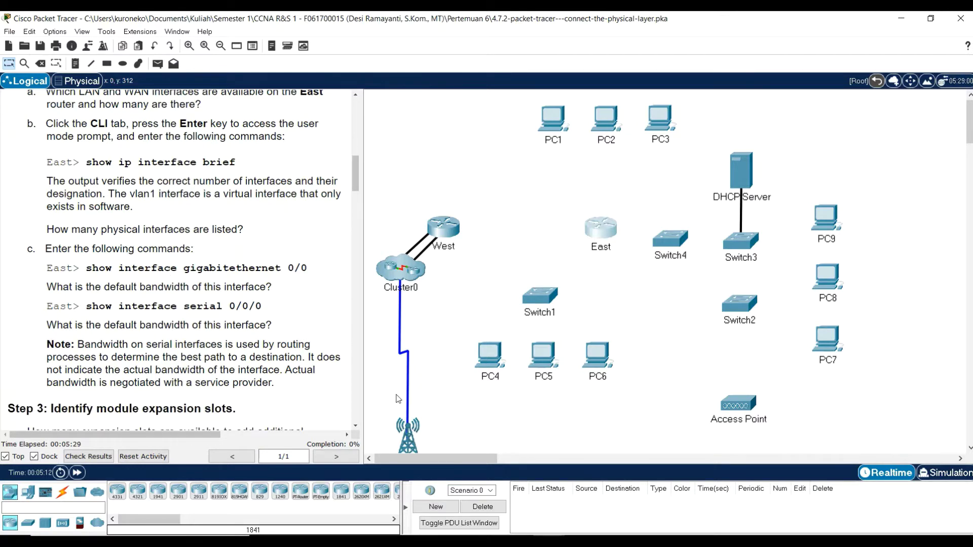
left_click(581, 536)
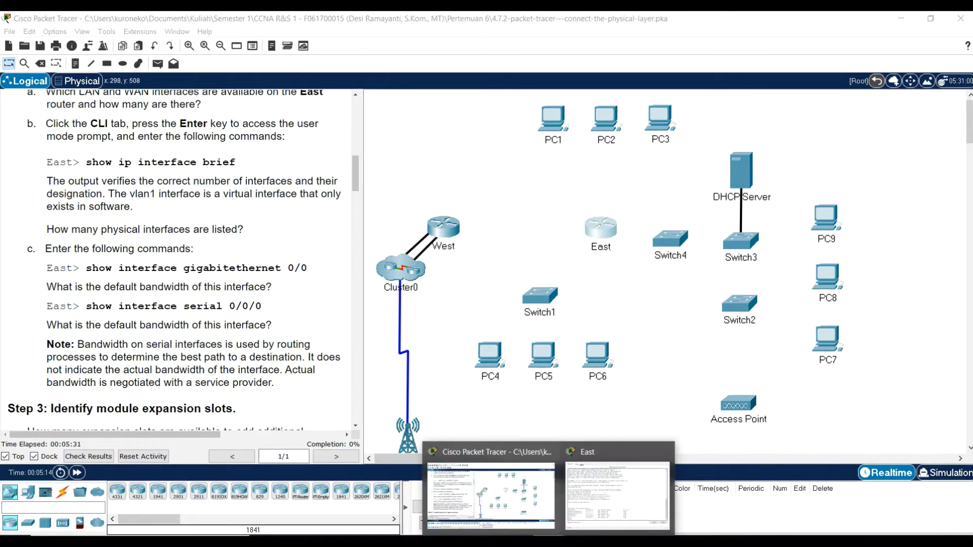
left_click(627, 500)
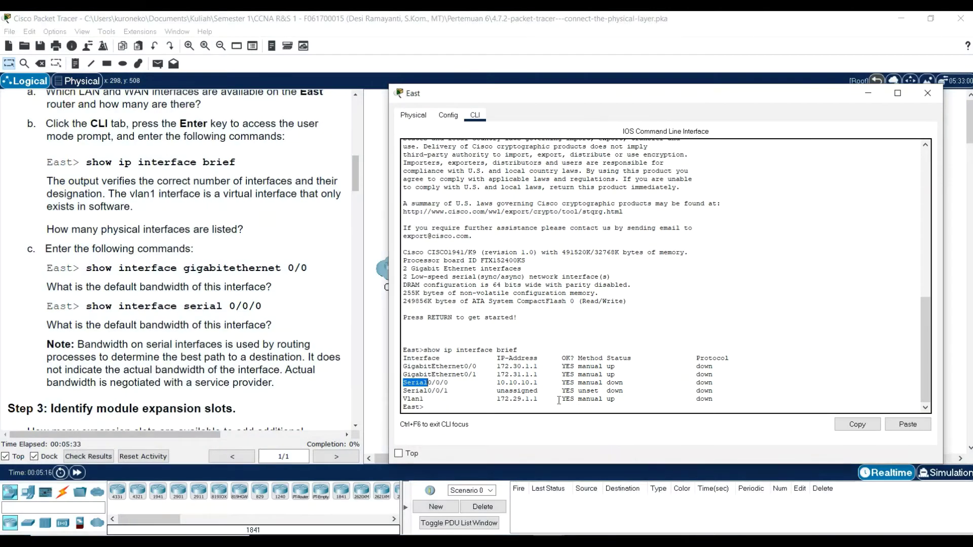
left_click(517, 407)
type("sho in")
key("BackSpace")
type("interface")
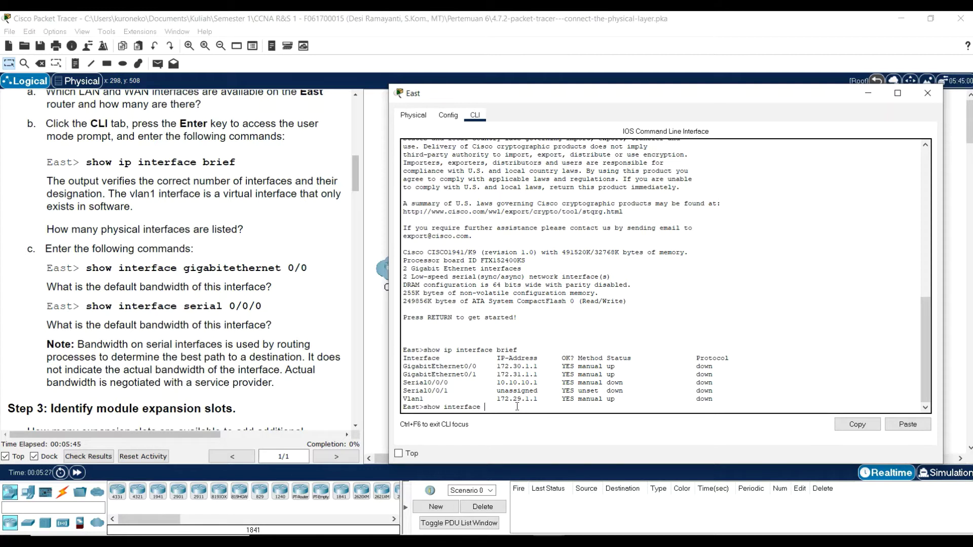
type(" gigabitethernet 0/0")
key("Return")
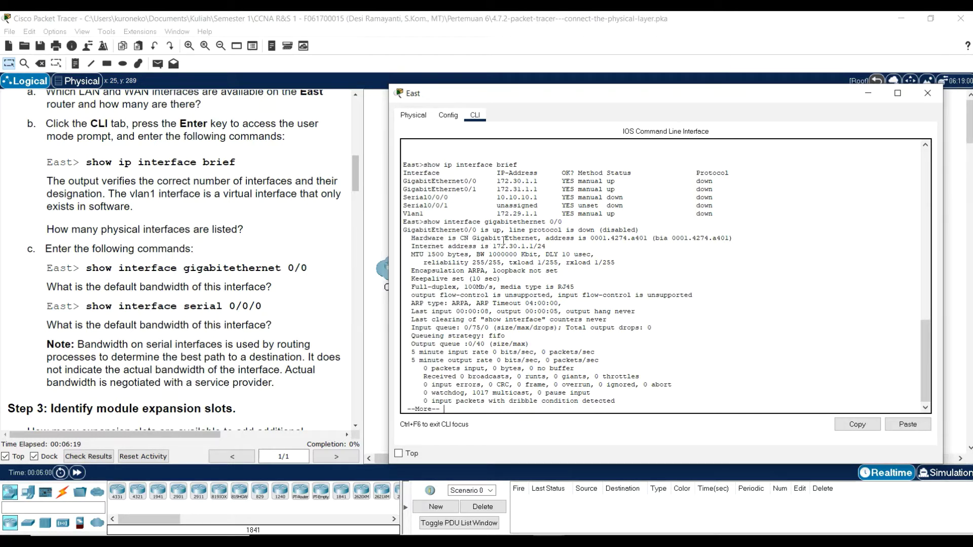
Step: Examine the default bandwidth value and its unit in the GigabitEthernet0/0 output
left_click_drag(477, 255, 505, 255)
left_click(532, 256)
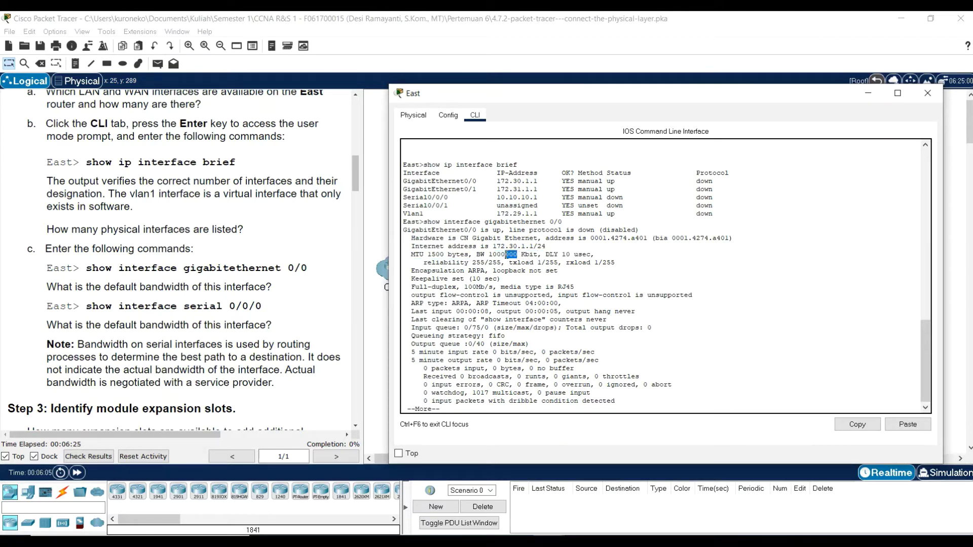
left_click(517, 255)
double_click(529, 255)
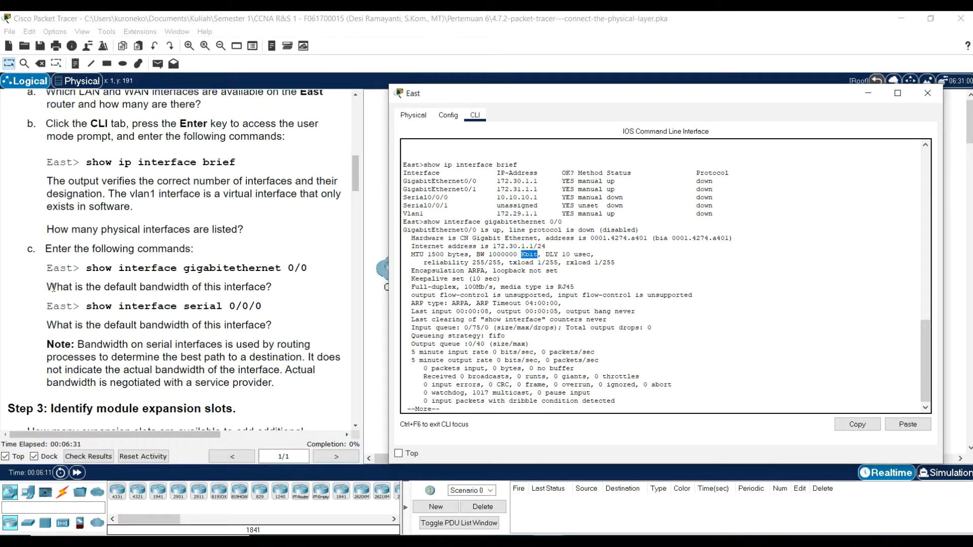
Step: Finish paging the current output, run "show interface serial 0/0/0" on the East router, and examine the serial interface's default bandwidth
scroll(56, 310, "down", 1)
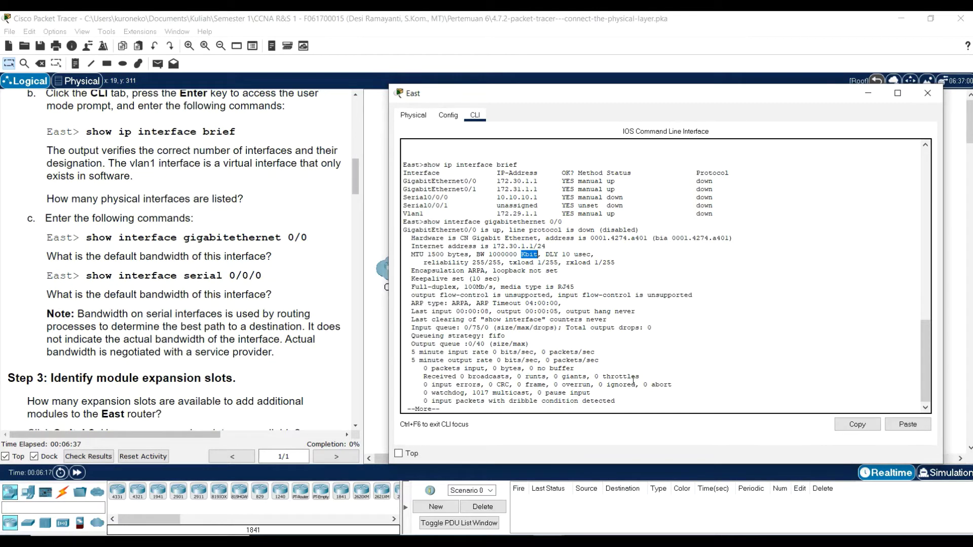
left_click(640, 398)
key("space")
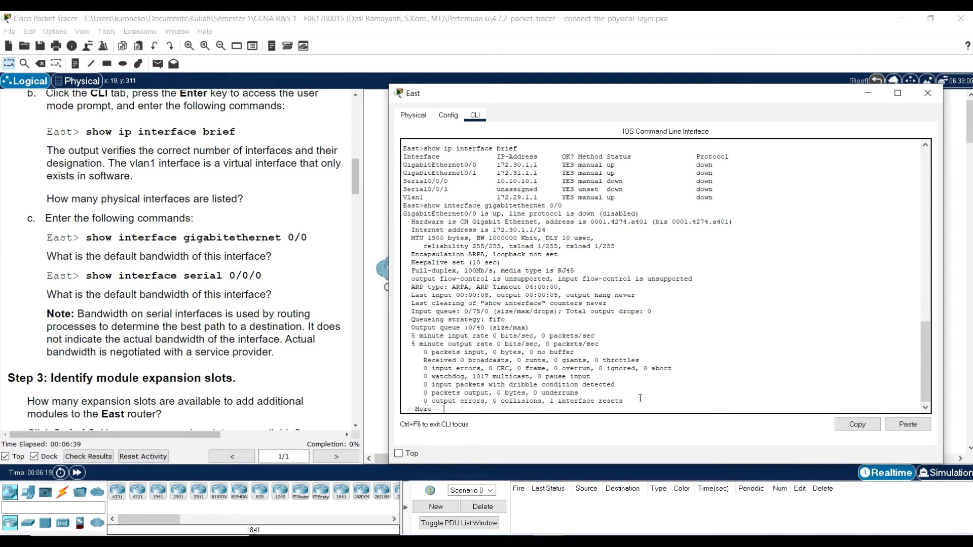
key("Up")
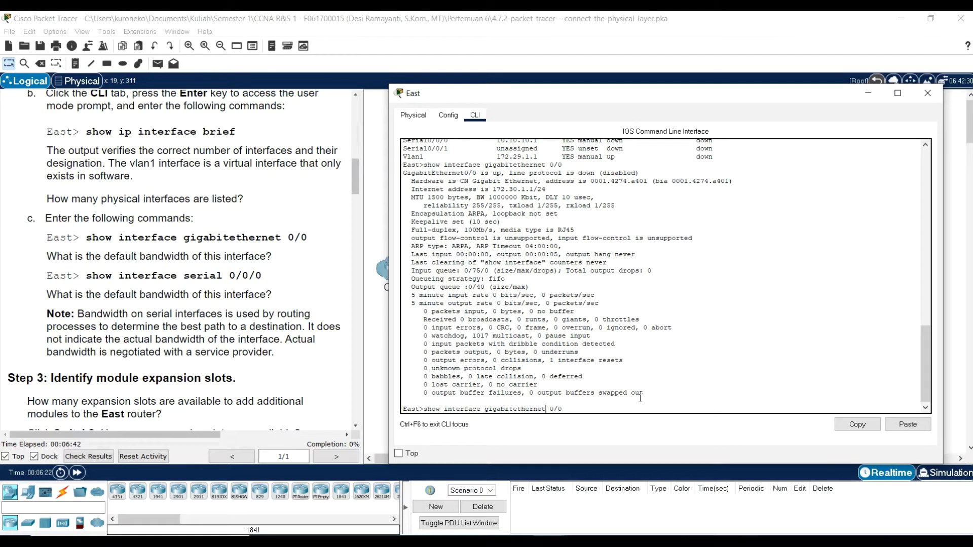
key("BackSpace")
key("BackSpace")
key("BackSpace")
key("BackSpace")
key("BackSpace")
key("BackSpace")
key("BackSpace")
key("BackSpace")
key("BackSpace")
key("BackSpace")
key("BackSpace")
key("BackSpace")
key("BackSpace")
key("BackSpace")
key("BackSpace")
type("serial")
key("Right")
key("Right")
key("Right")
key("Return")
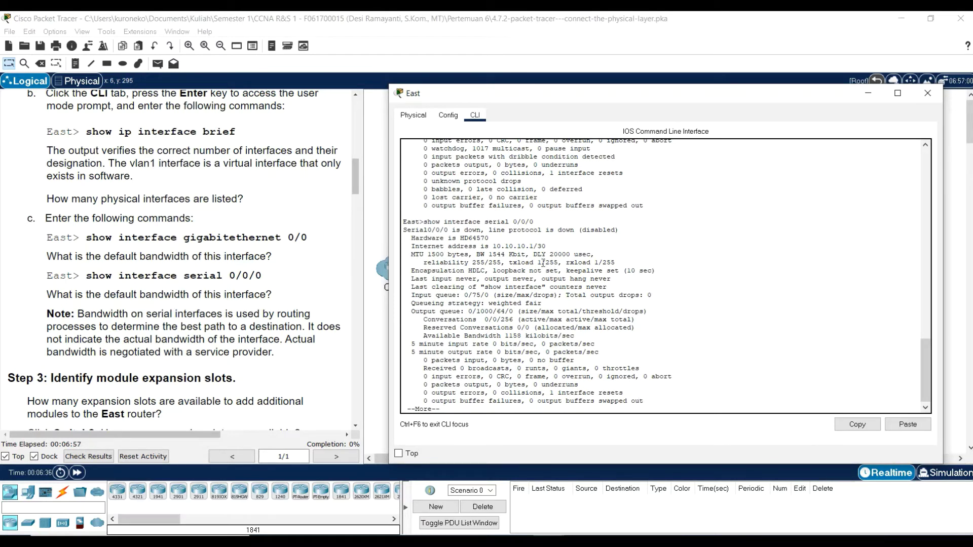
left_click_drag(522, 257, 532, 257)
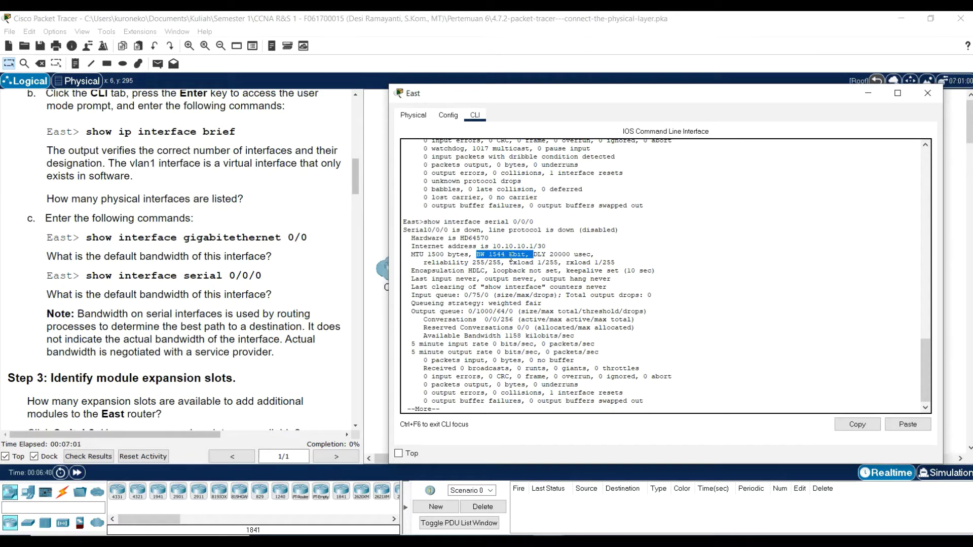
left_click(250, 305)
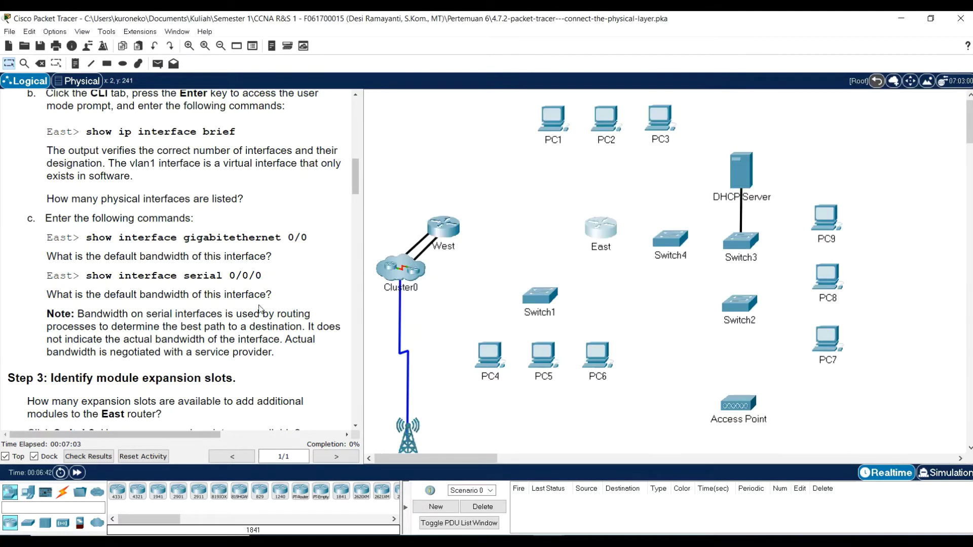
Step: Read the Step 3 lab instructions and examine the East router's physical device view for available expansion slots
scroll(252, 304, "down", 2)
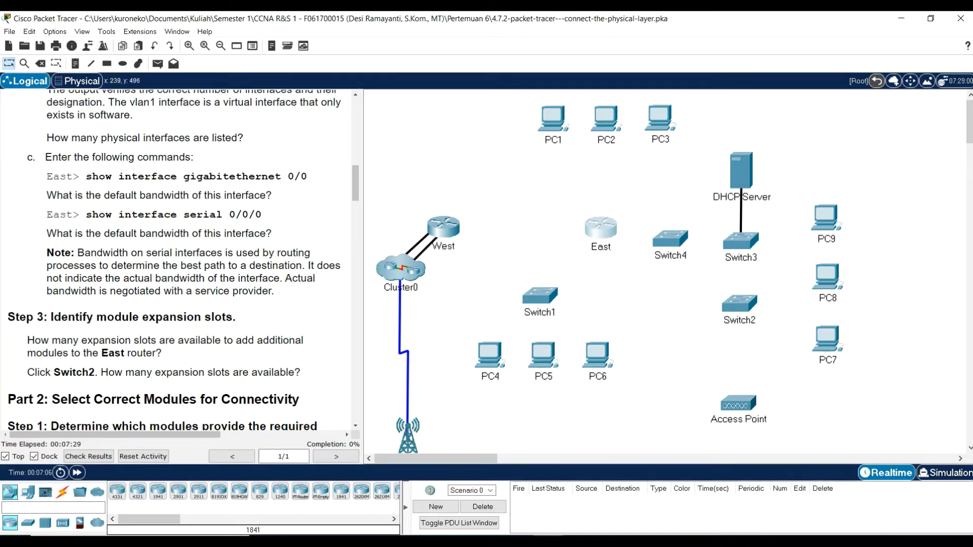
left_click(581, 542)
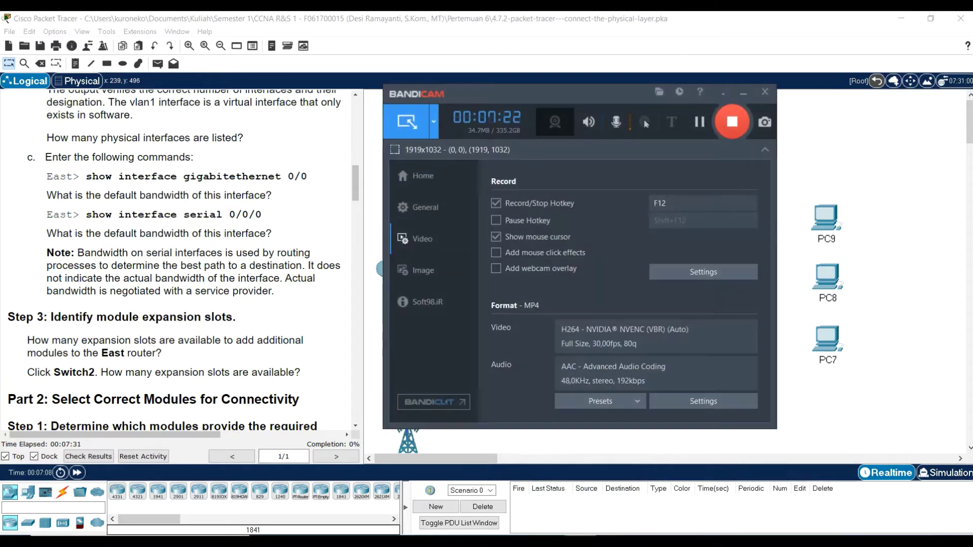
left_click(580, 542)
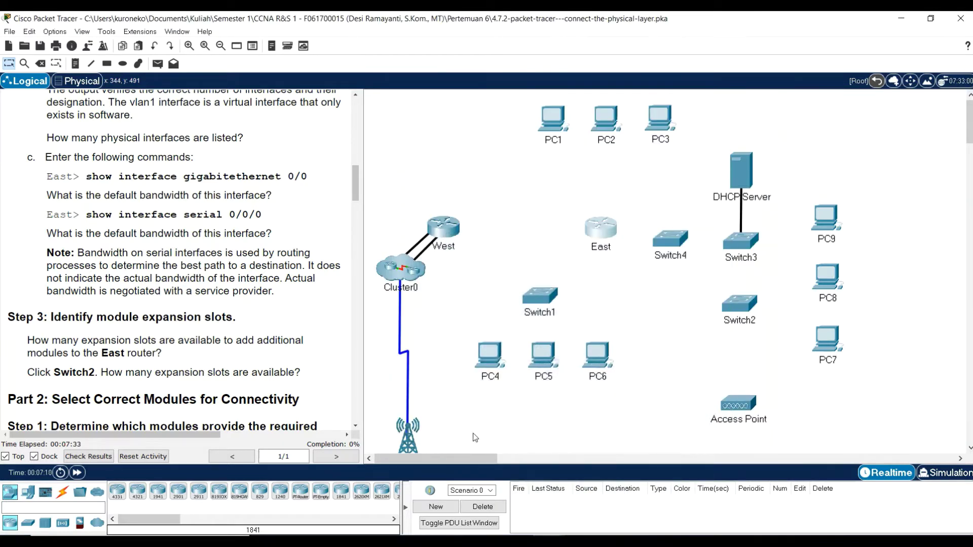
scroll(163, 280, "down", 3)
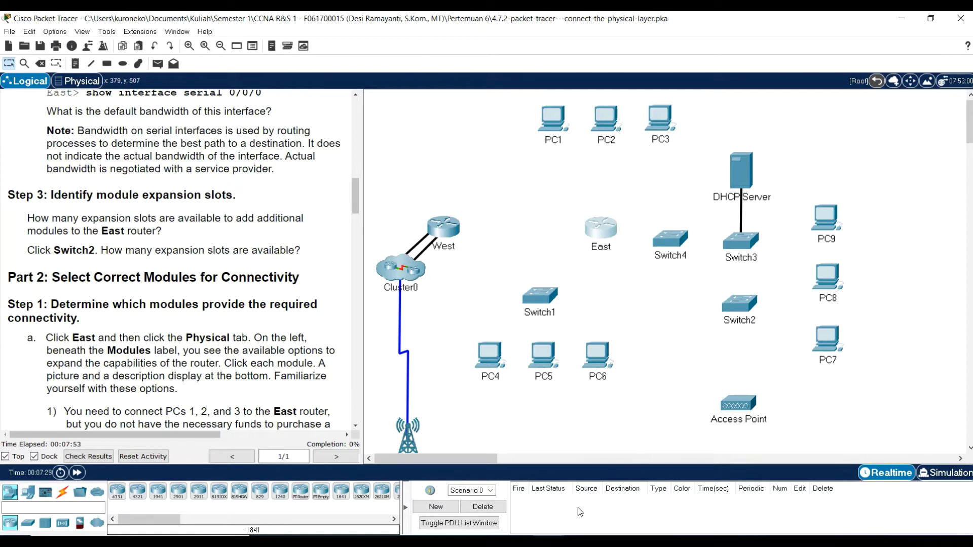
left_click(593, 497)
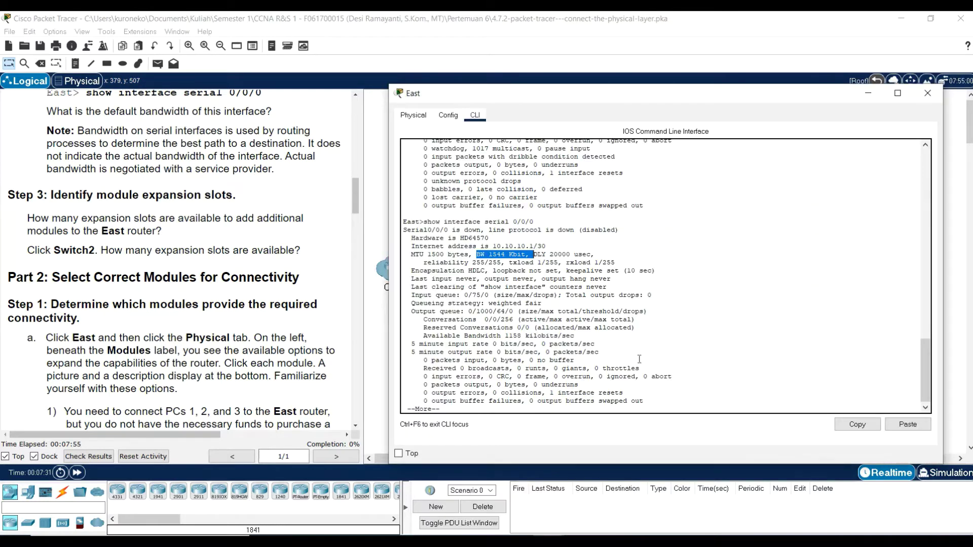
scroll(699, 325, "down", 1)
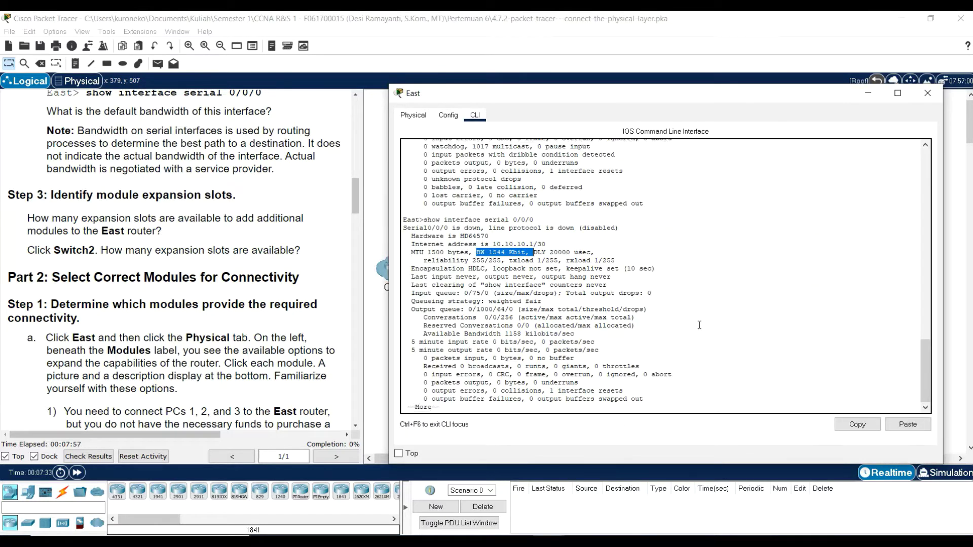
left_click(414, 116)
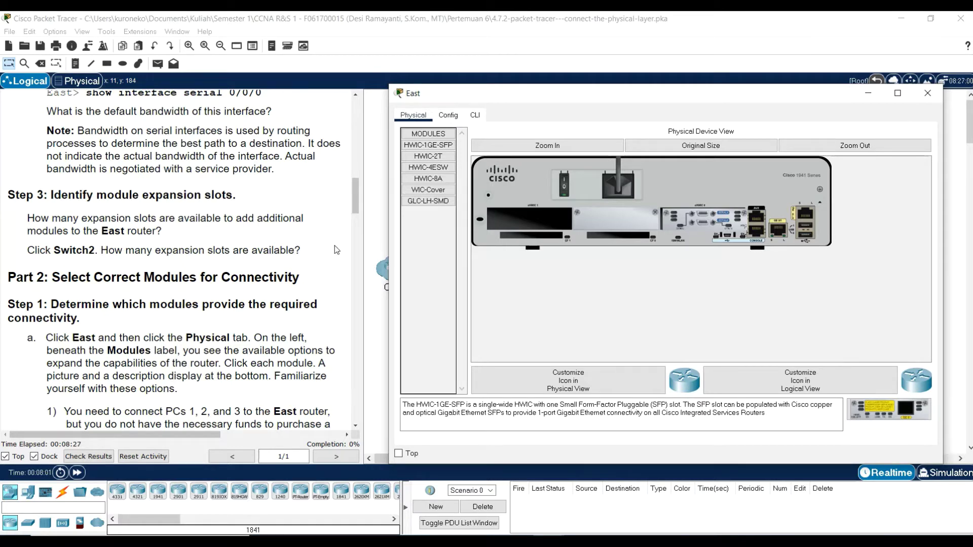
Step: Put the East router's window away, open Switch2 beside the instructions, and examine its available expansion slots
left_click(867, 97)
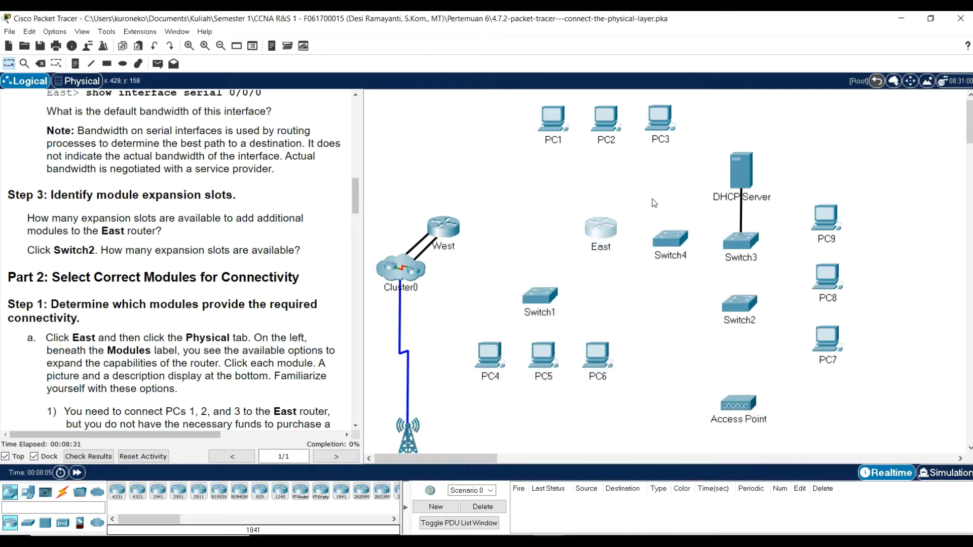
left_click(746, 305)
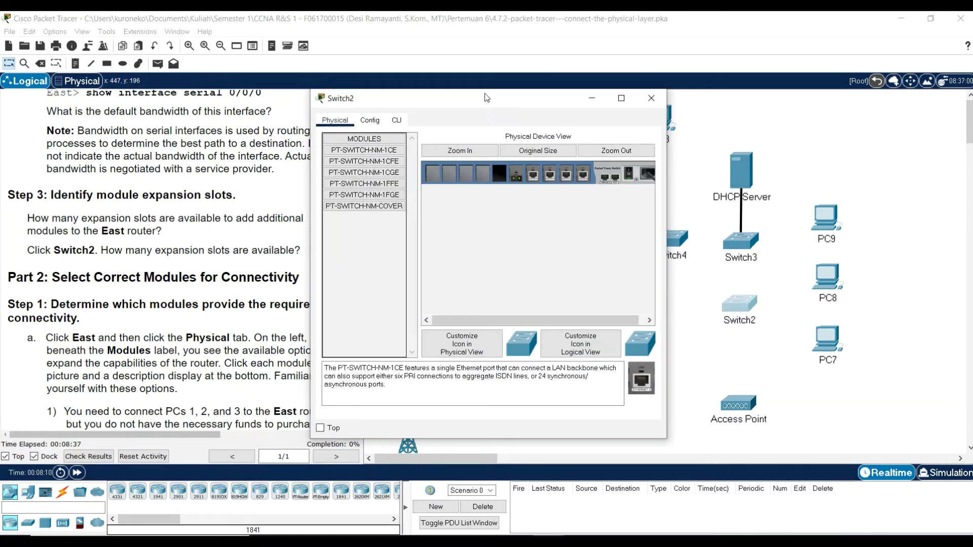
left_click_drag(485, 96, 601, 92)
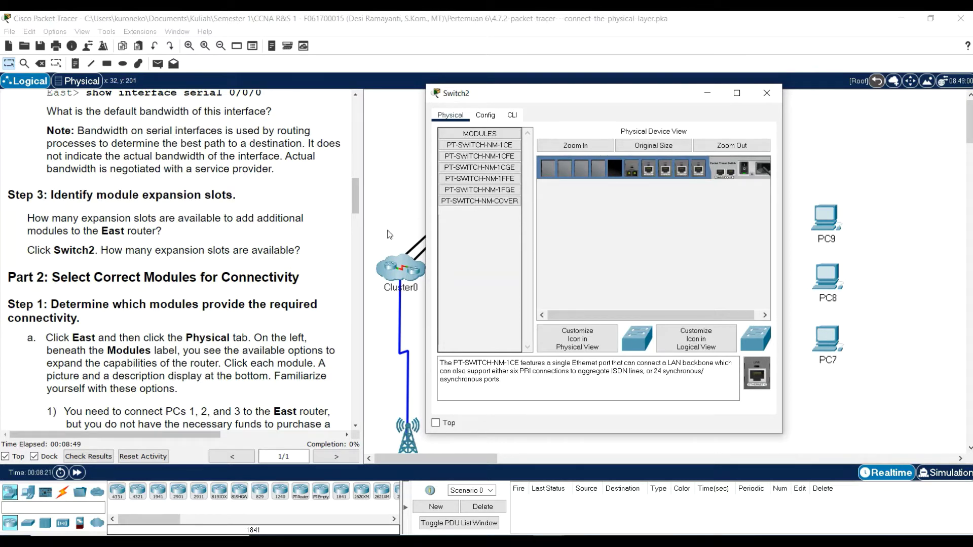
Step: Read Part 2 Step 1, return to the East router's module list, and view the GLC-LH-SMD description
scroll(275, 241, "down", 5)
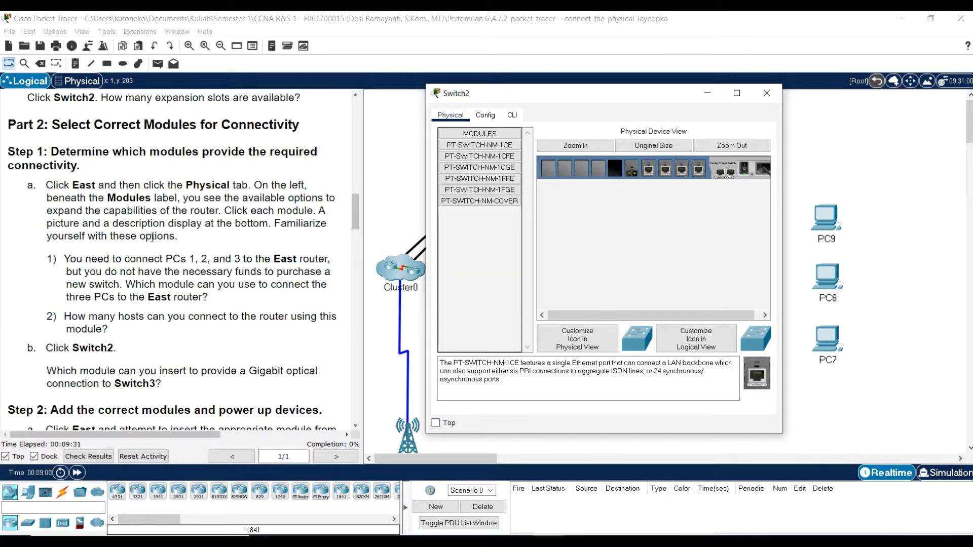
left_click(707, 93)
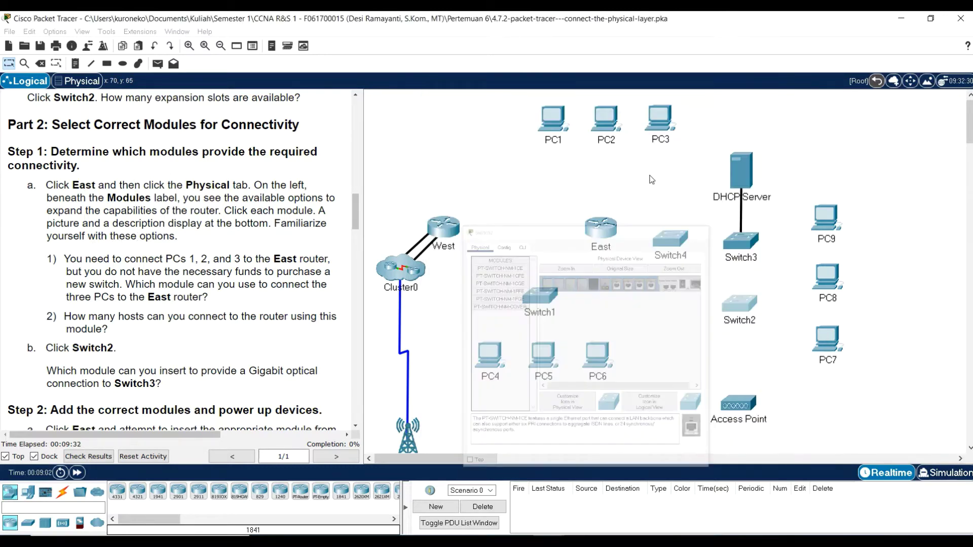
left_click(560, 500)
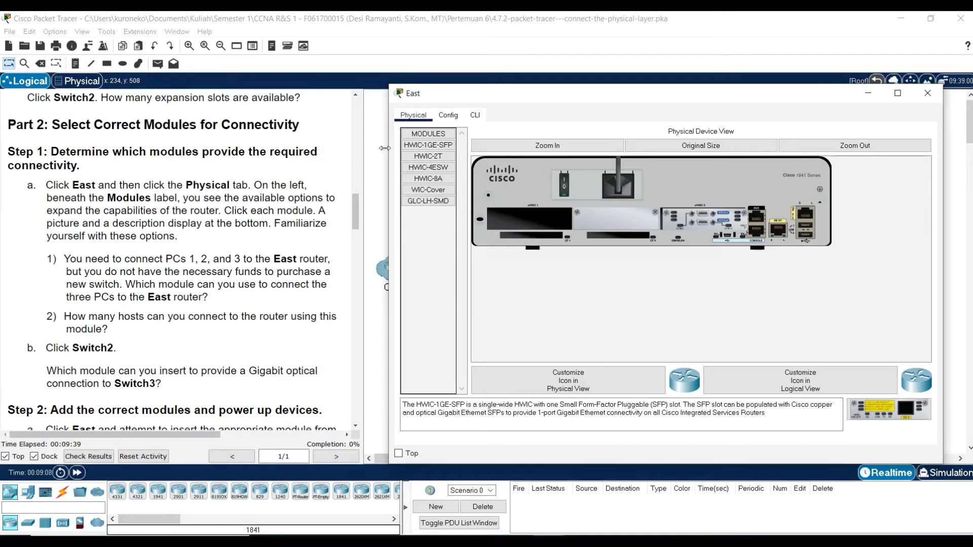
left_click(440, 134)
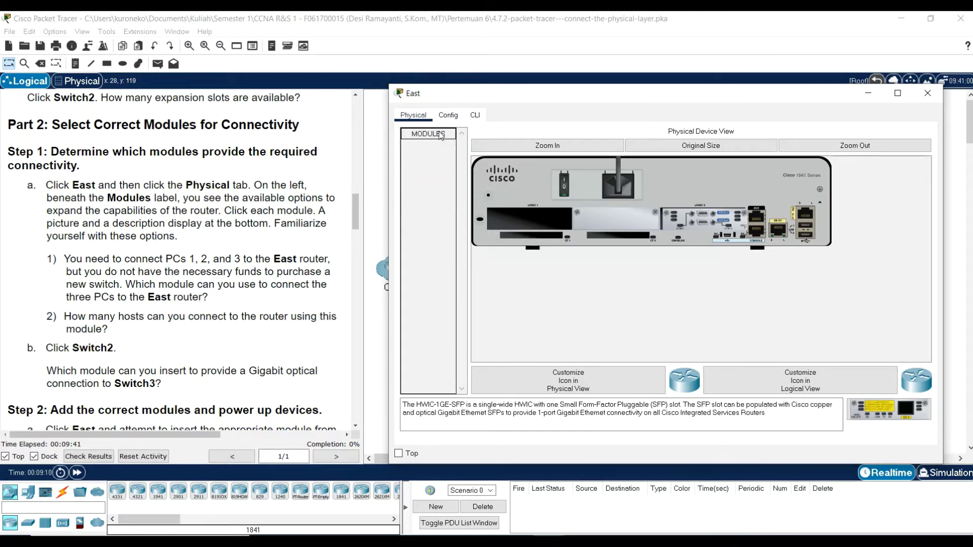
left_click(441, 134)
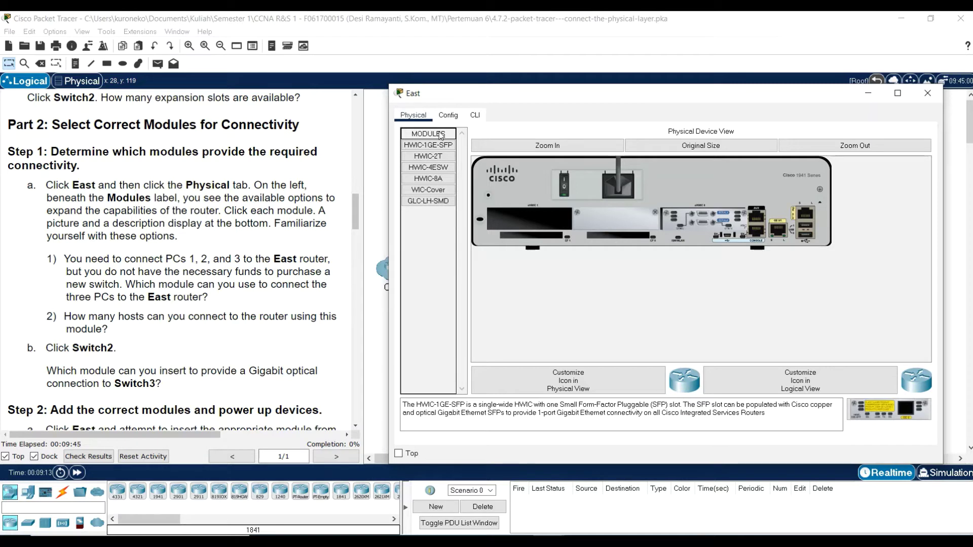
left_click(434, 202)
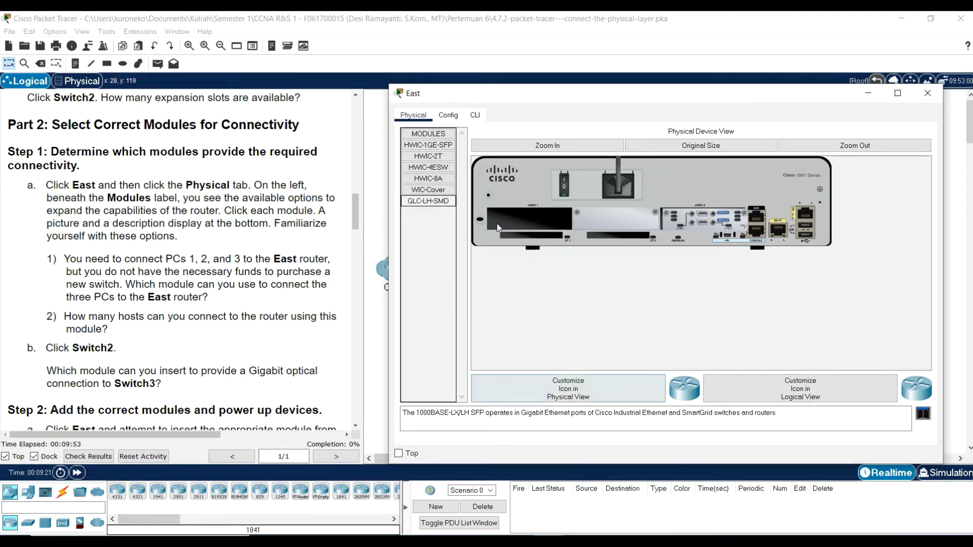
Step: Examine the picture and description of each East router module in order, from HWIC-1GE-SFP through GLC-LH-SMD
left_click(448, 147)
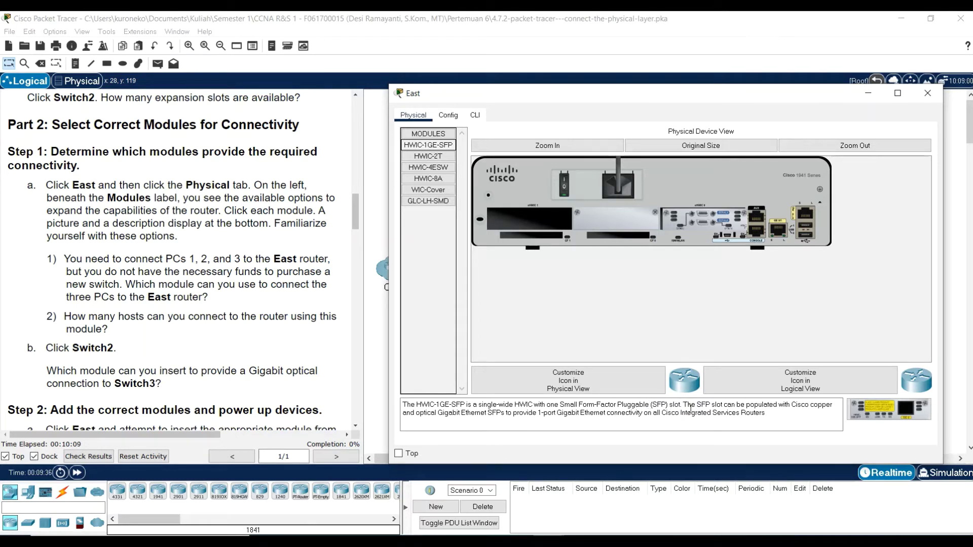
left_click(904, 416)
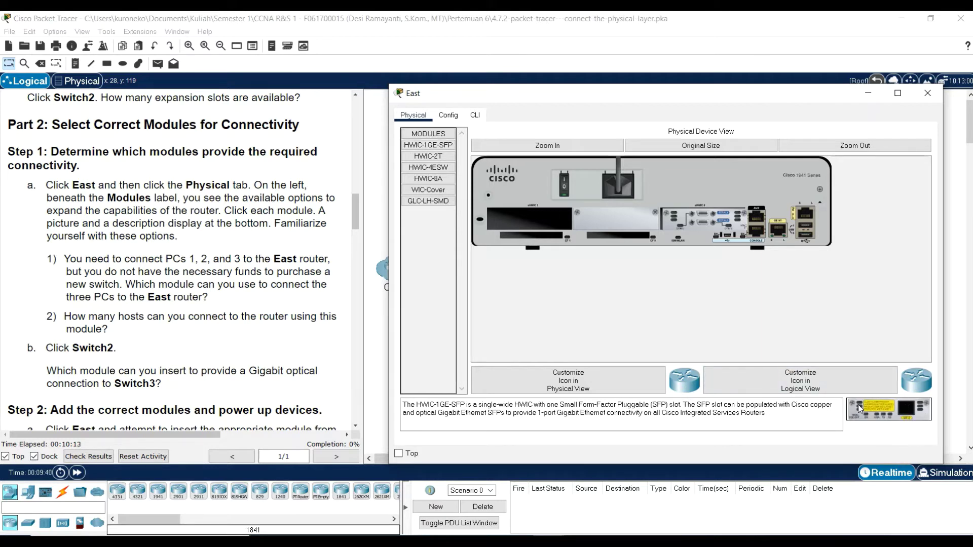
left_click(430, 158)
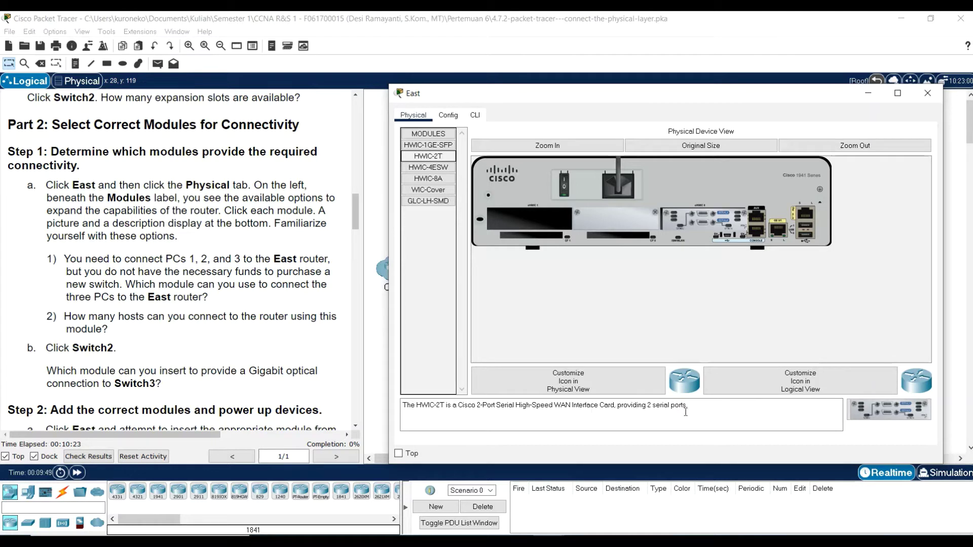
left_click(434, 168)
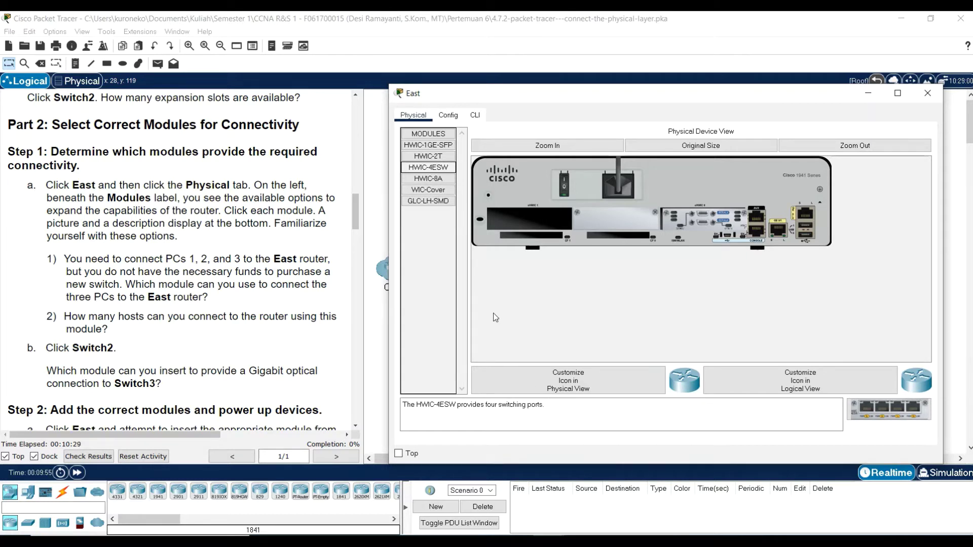
left_click(433, 179)
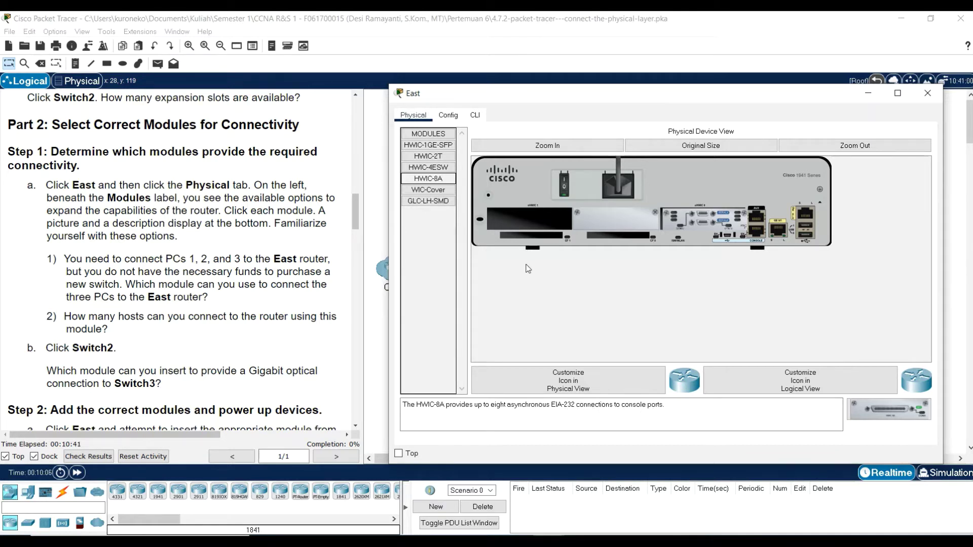
left_click(442, 191)
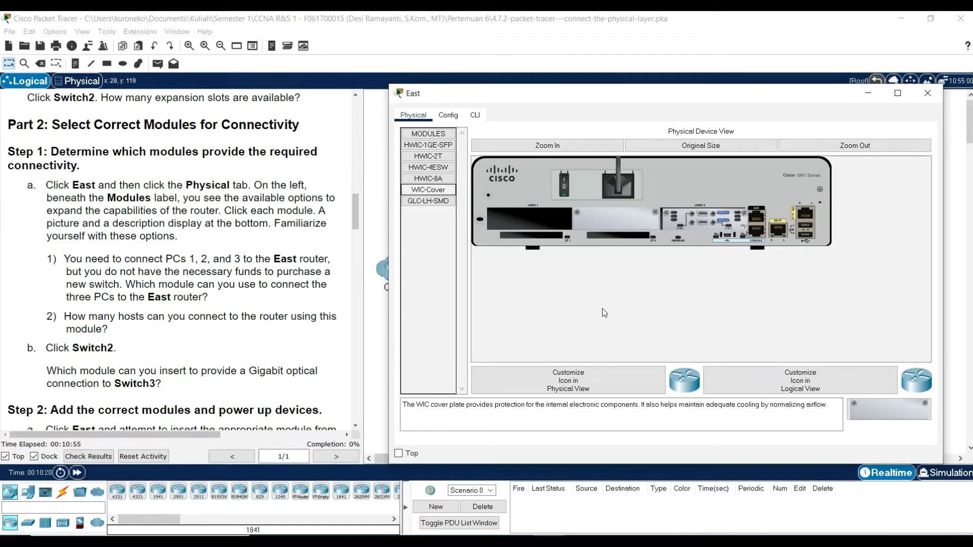
left_click(433, 202)
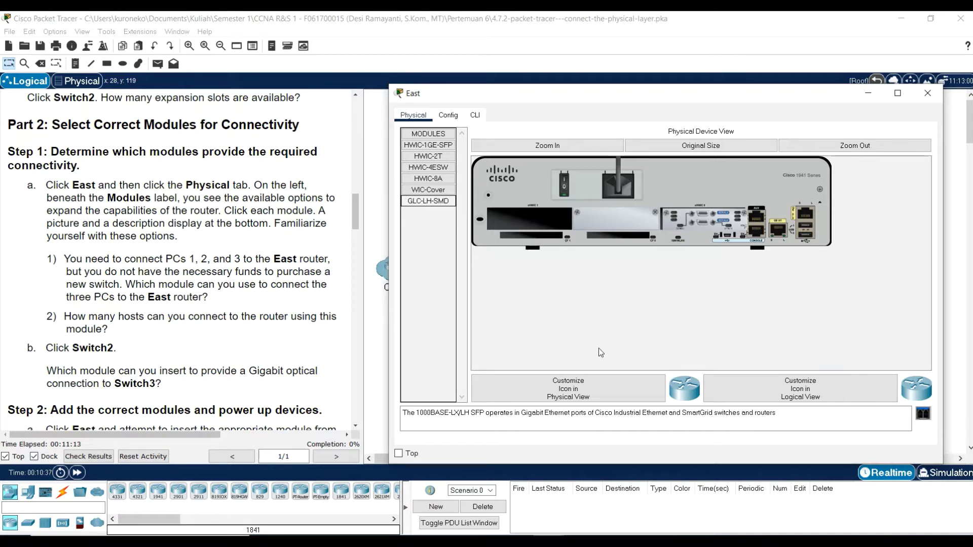
Step: Read the question about connecting PCs 1, 2 and 3, and examine the HWIC-4ESW module's port description on the East router
scroll(163, 219, "down", 1)
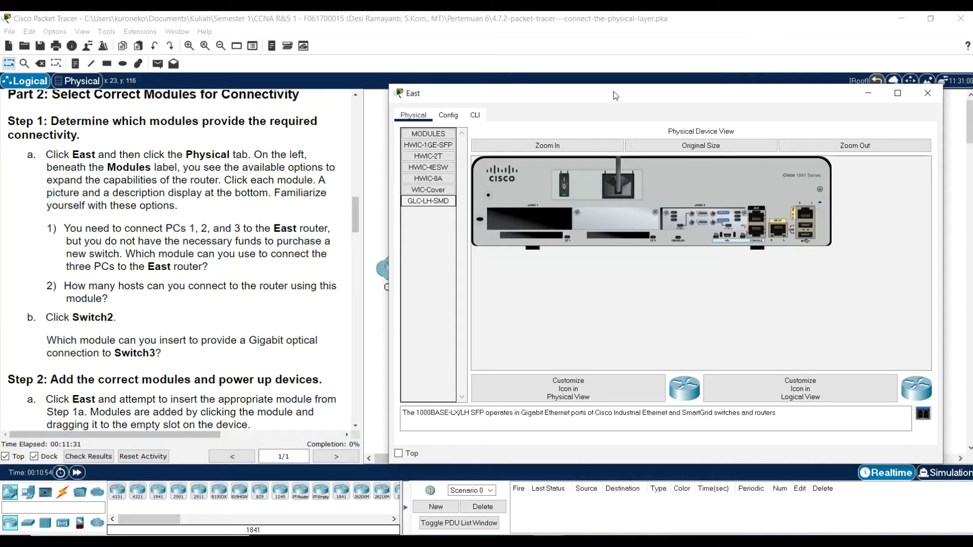
key("alt+F4")
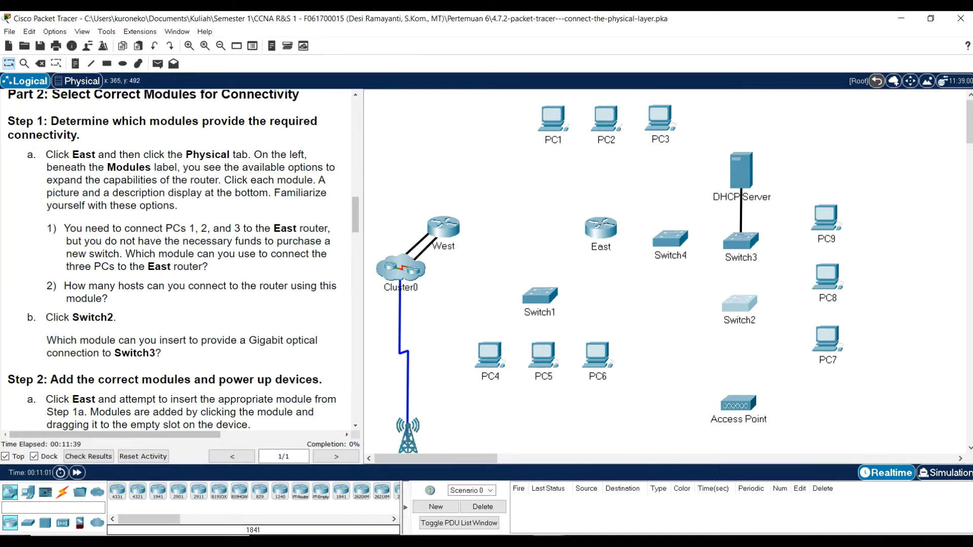
left_click(549, 541)
left_click(556, 533)
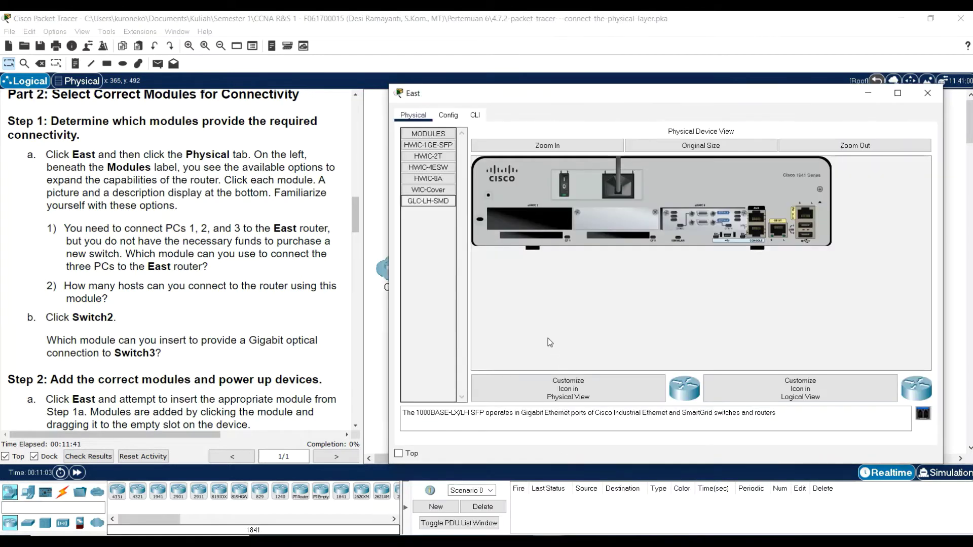
left_click(434, 174)
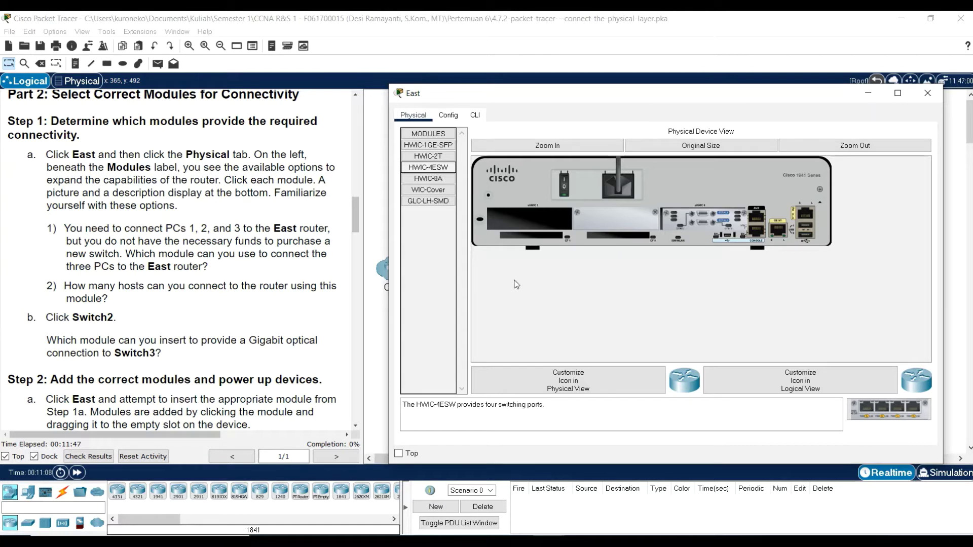
left_click_drag(486, 406, 535, 415)
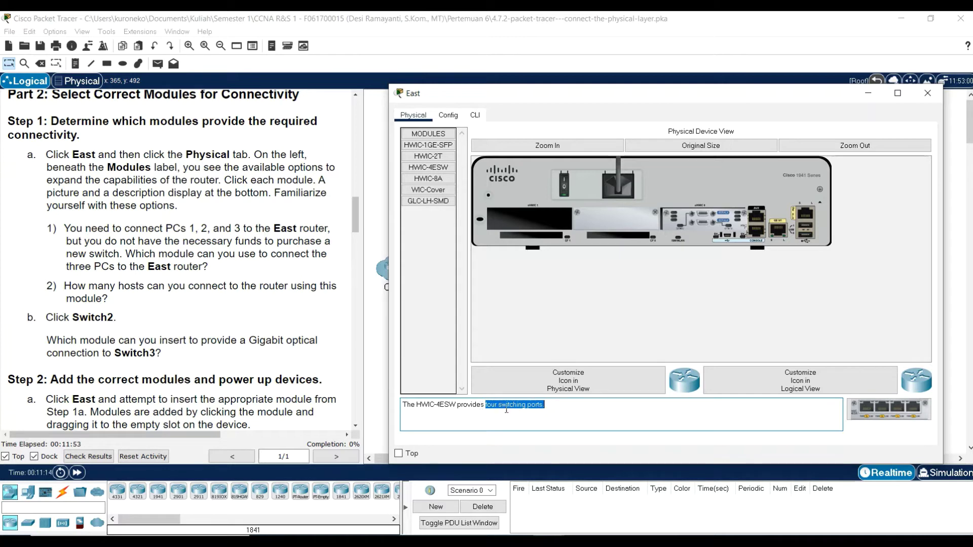
scroll(233, 261, "down", 1)
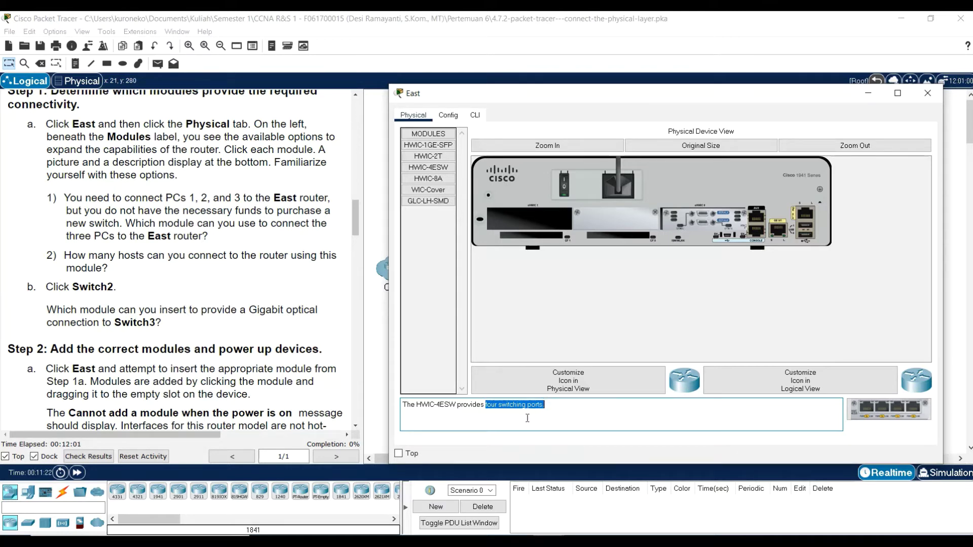
key("Right")
Step: Read the question about a Gigabit optical connection to Switch3, close the East router's window, and bring up Switch2's module list
scroll(228, 272, "down", 3)
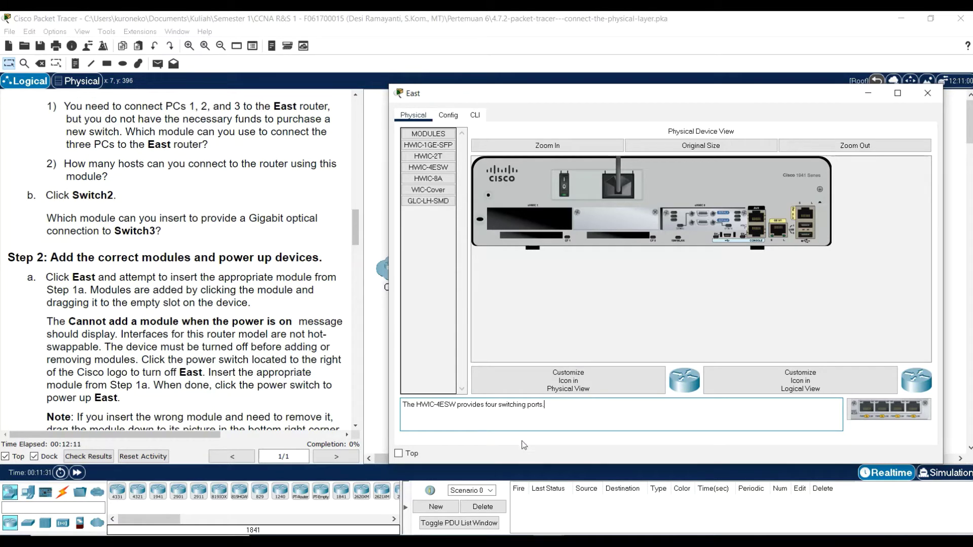
left_click(927, 91)
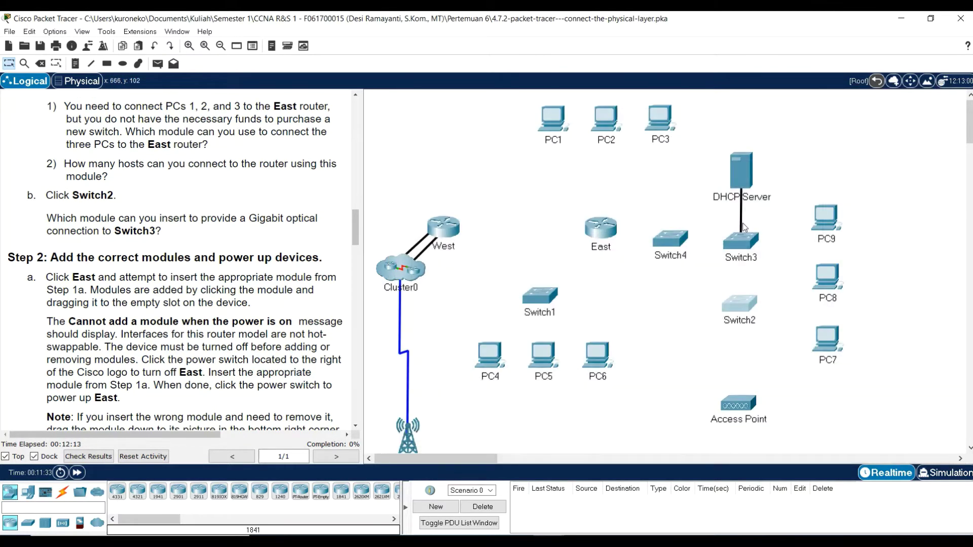
left_click(753, 307)
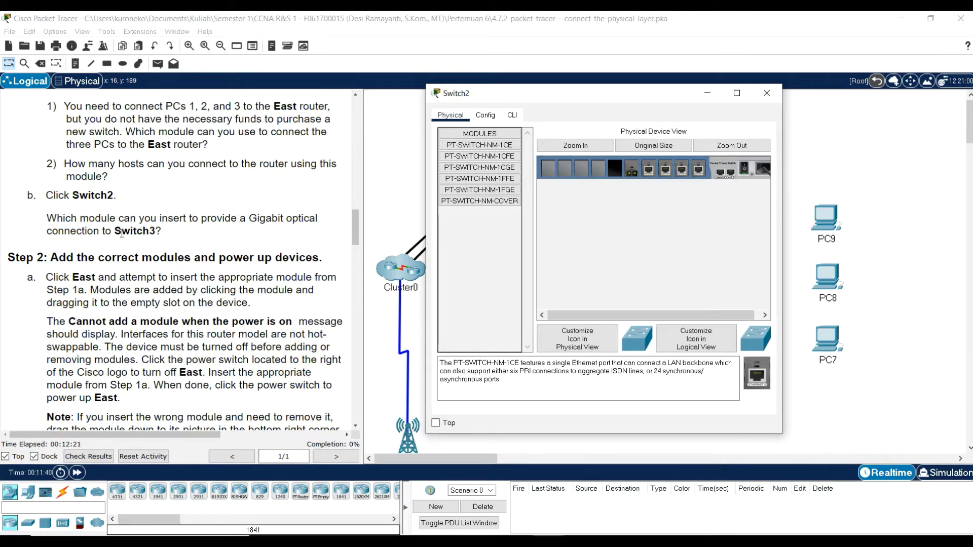
left_click(852, 389)
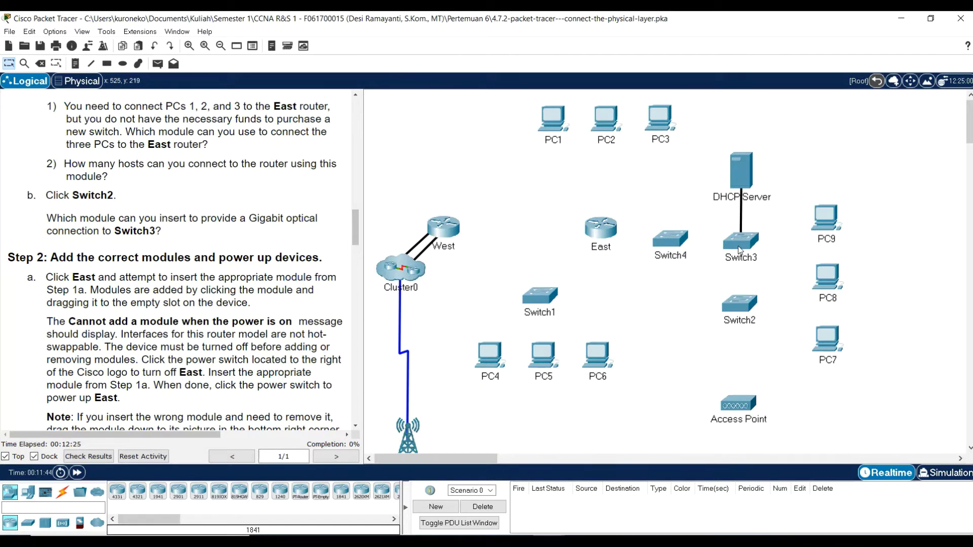
mouse_move(550, 543)
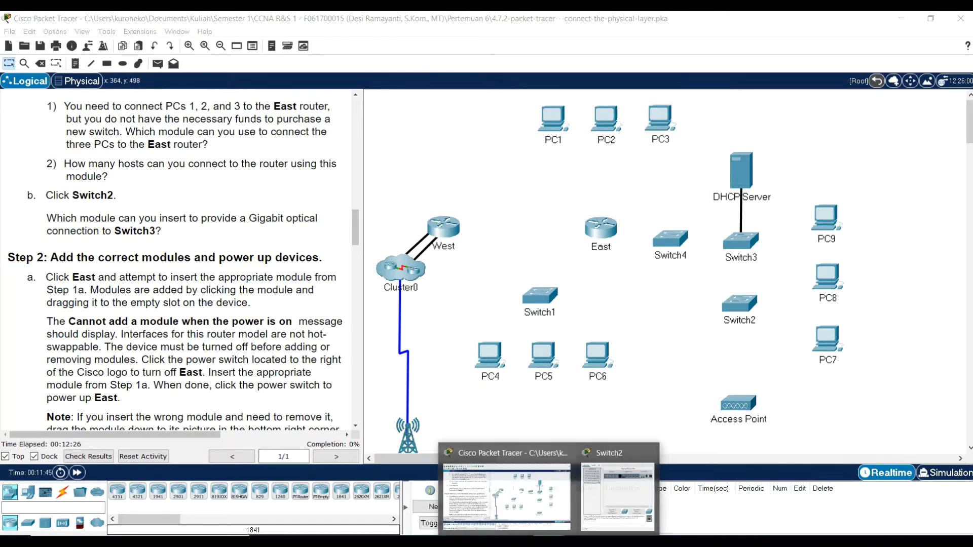
left_click(609, 476)
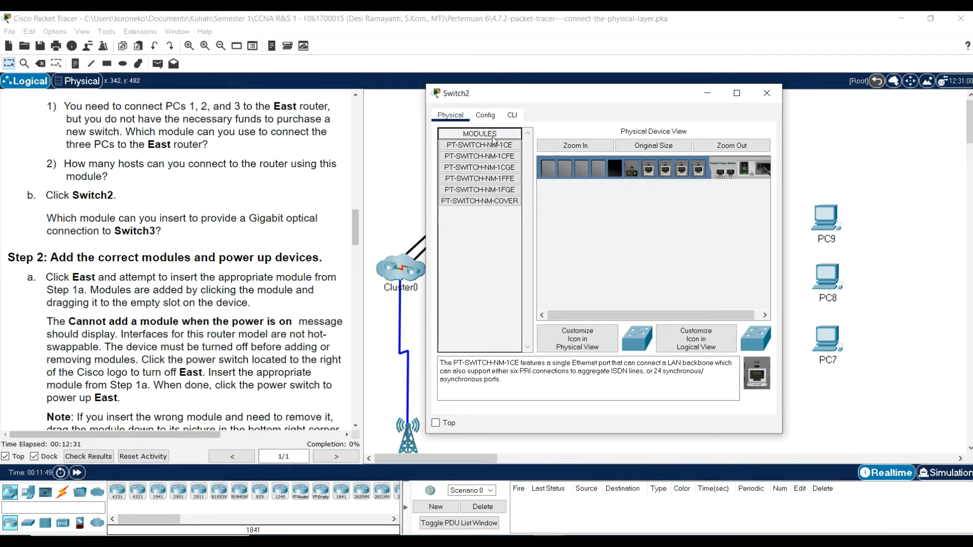
Step: View the PT-SWITCH-NM-1FGE module's description on Switch2, read on to Part 2 Step 2, and close Switch2's window
left_click(506, 201)
left_click(509, 195)
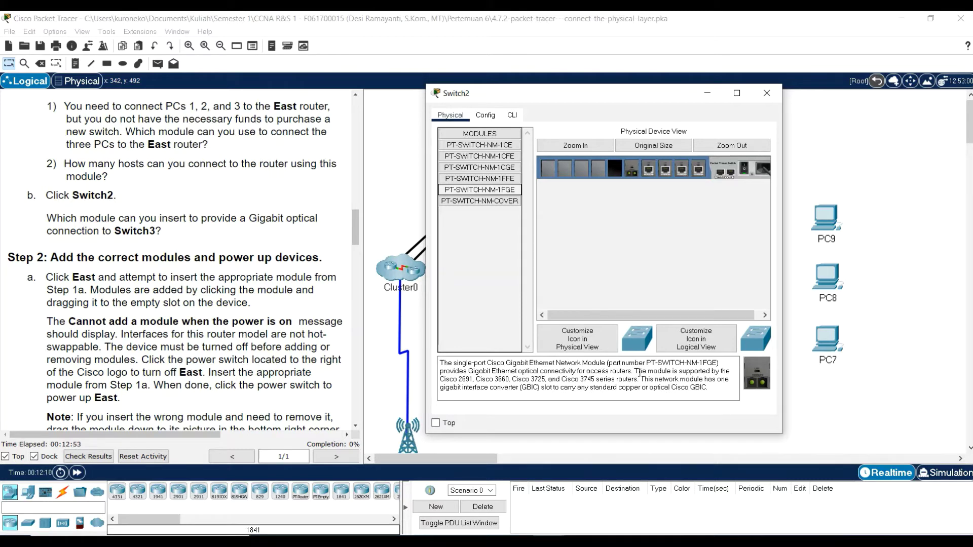
scroll(256, 255, "down", 2)
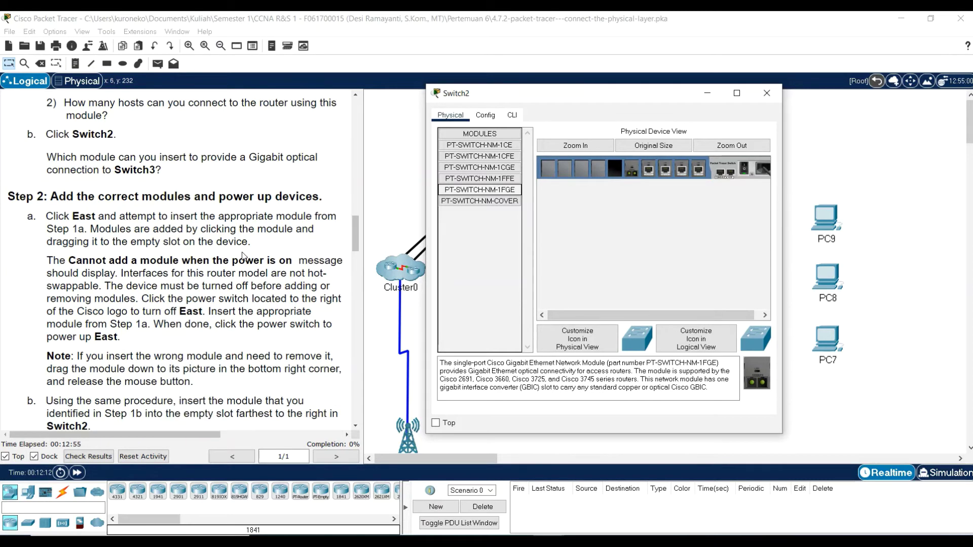
left_click(767, 93)
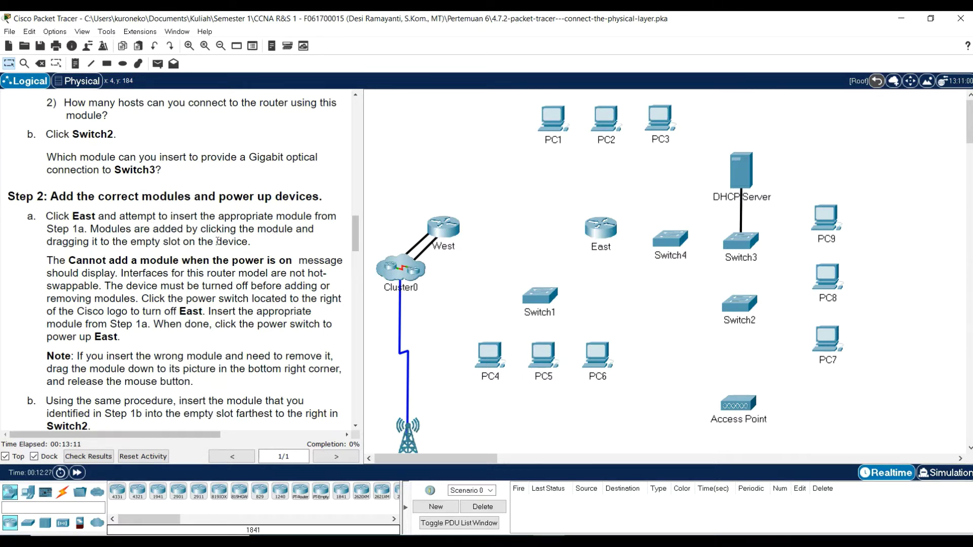
Step: Reopen the East router and try to insert the HWIC-4ESW module into its empty slot with the power on
scroll(218, 241, "up", 1)
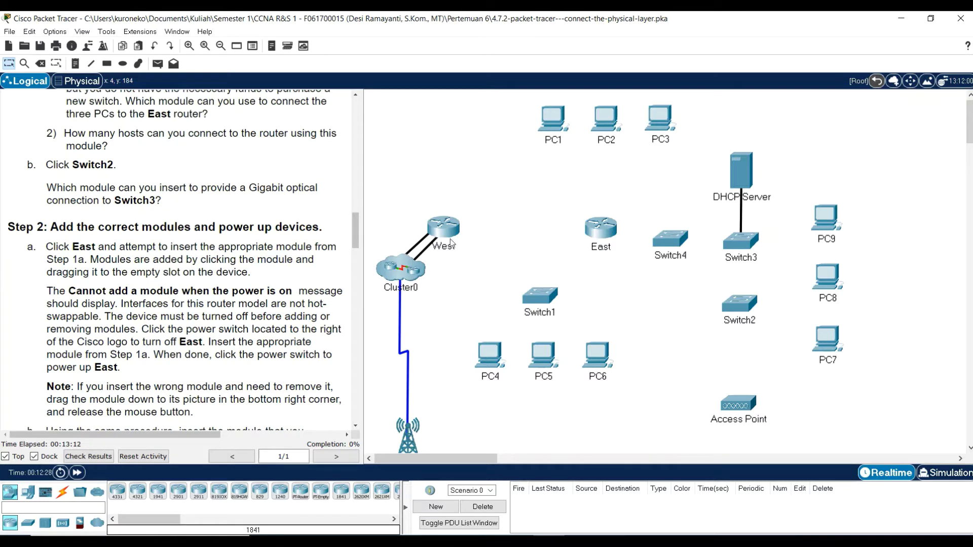
left_click(601, 230)
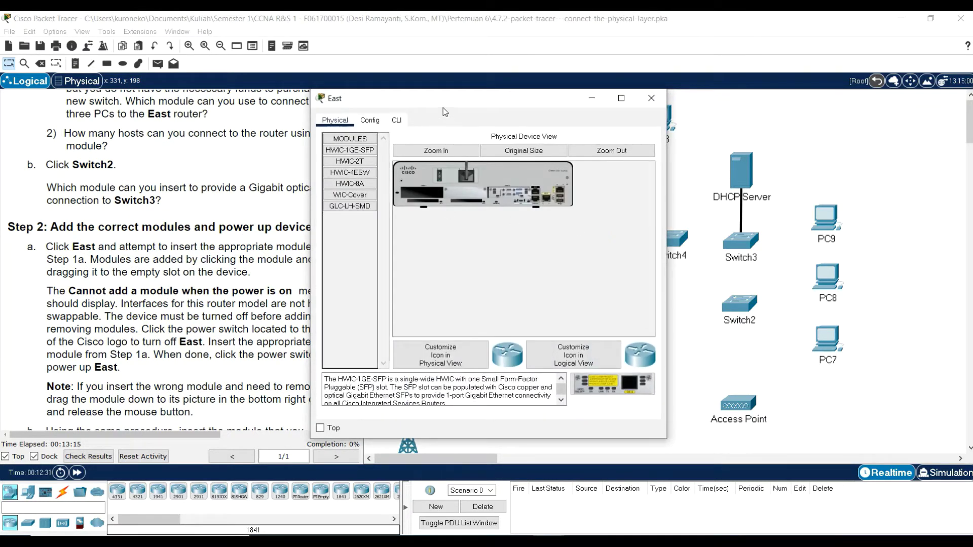
left_click_drag(443, 107, 607, 109)
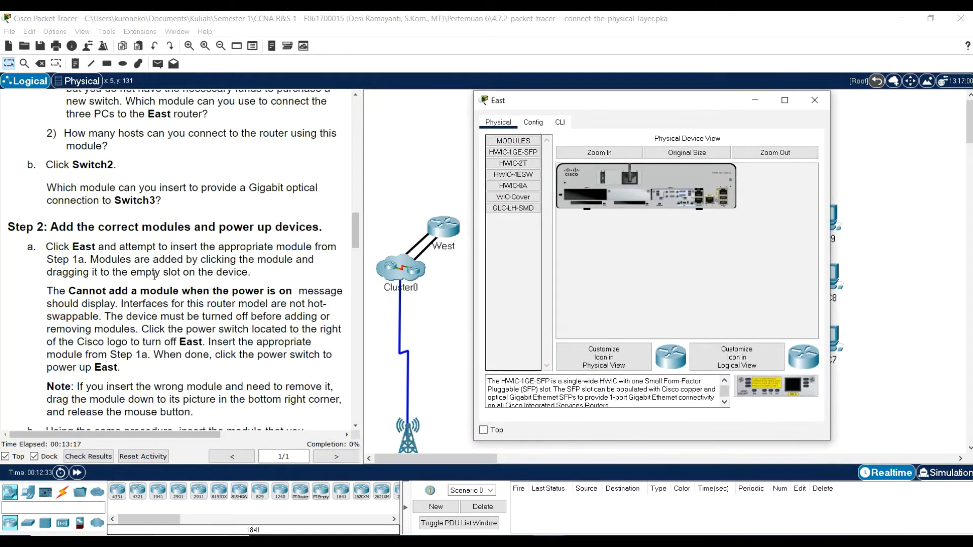
scroll(155, 276, "up", 1)
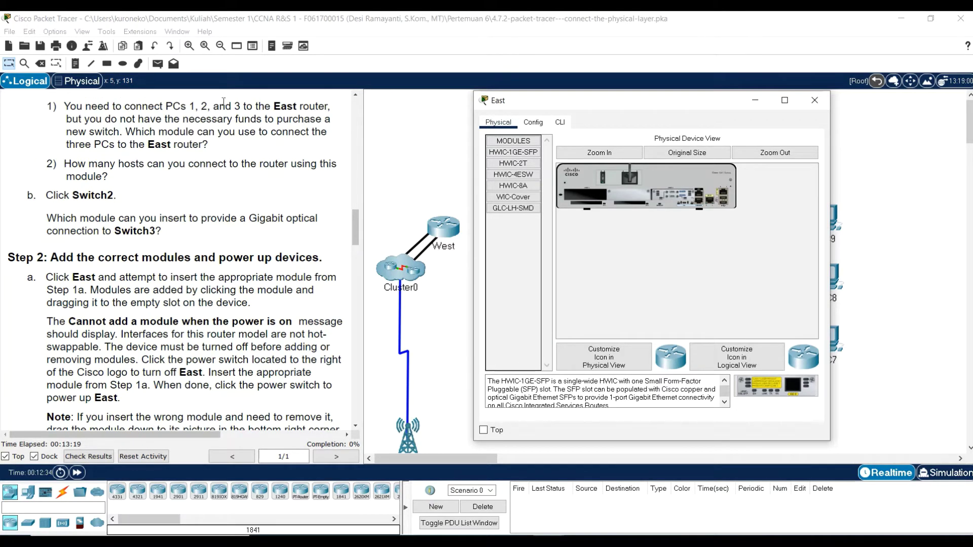
scroll(202, 350, "down", 1)
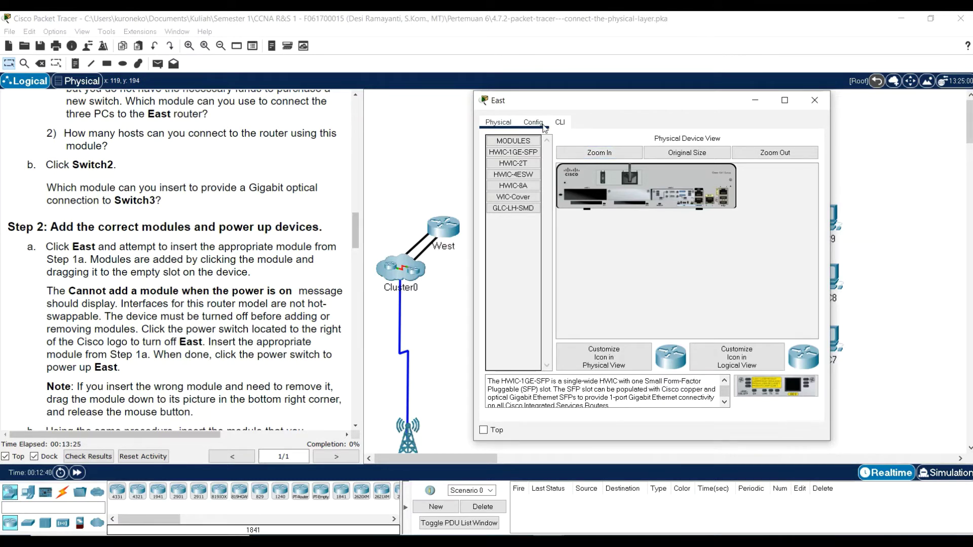
left_click(527, 176)
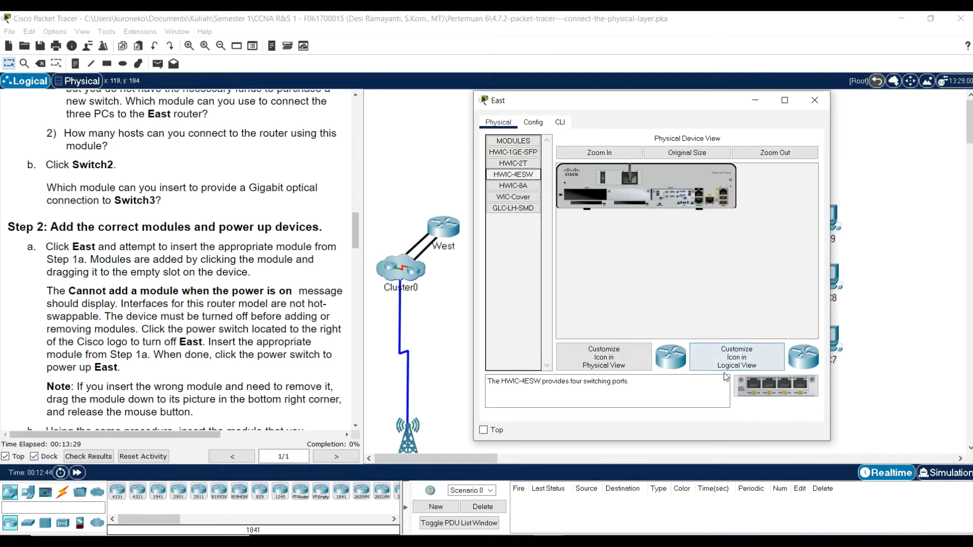
left_click_drag(772, 394, 591, 200)
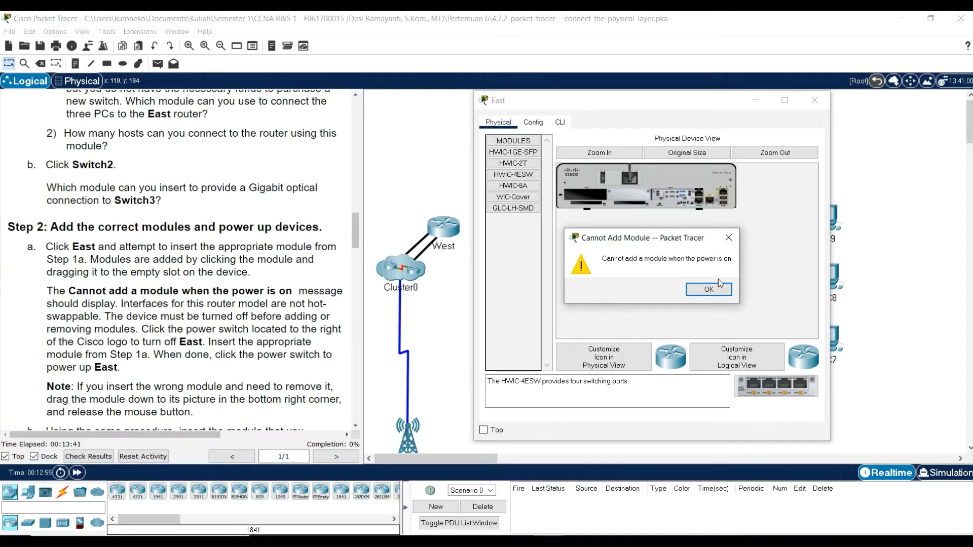
left_click(709, 290)
Step: Power off the East router, insert the HWIC-4ESW module into its empty slot, and power the router up again
left_click(596, 153)
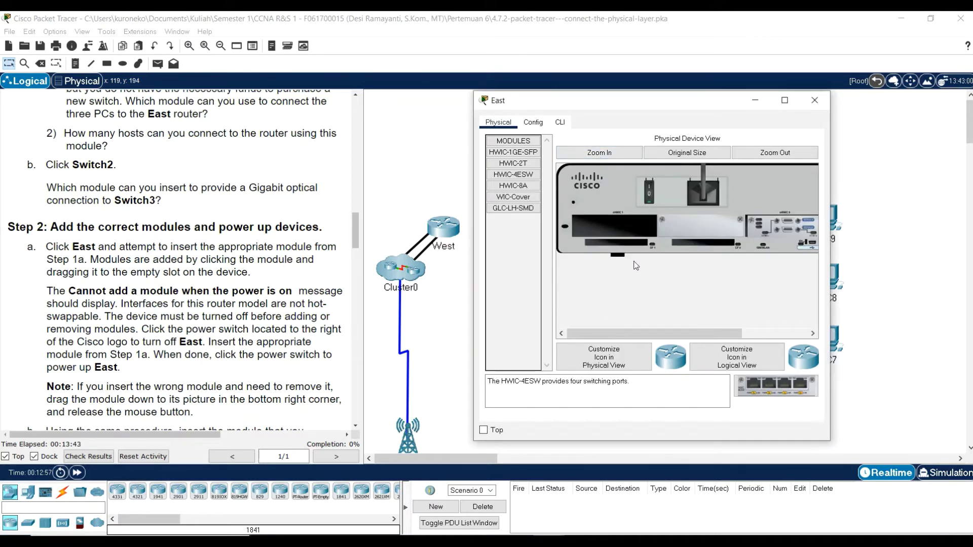
left_click_drag(659, 334, 686, 335)
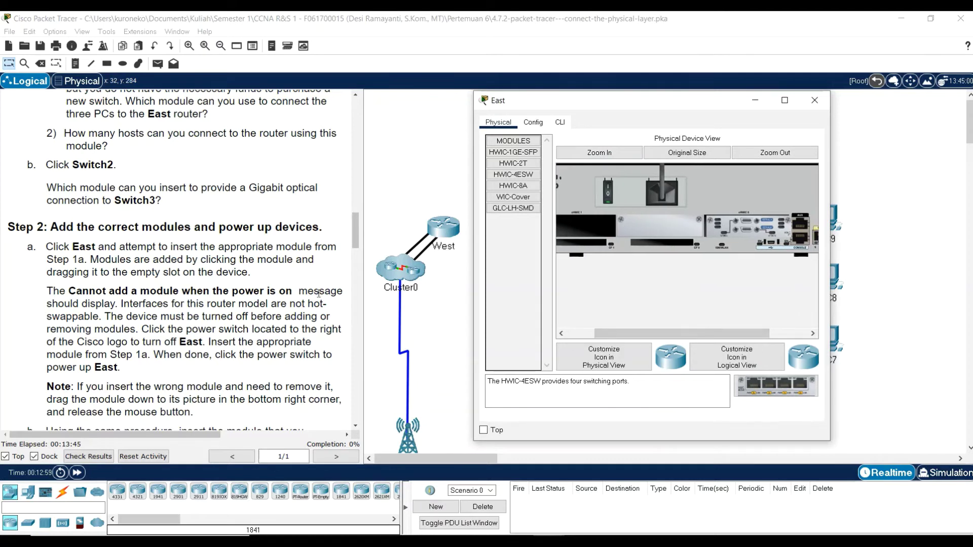
scroll(34, 282, "down", 1)
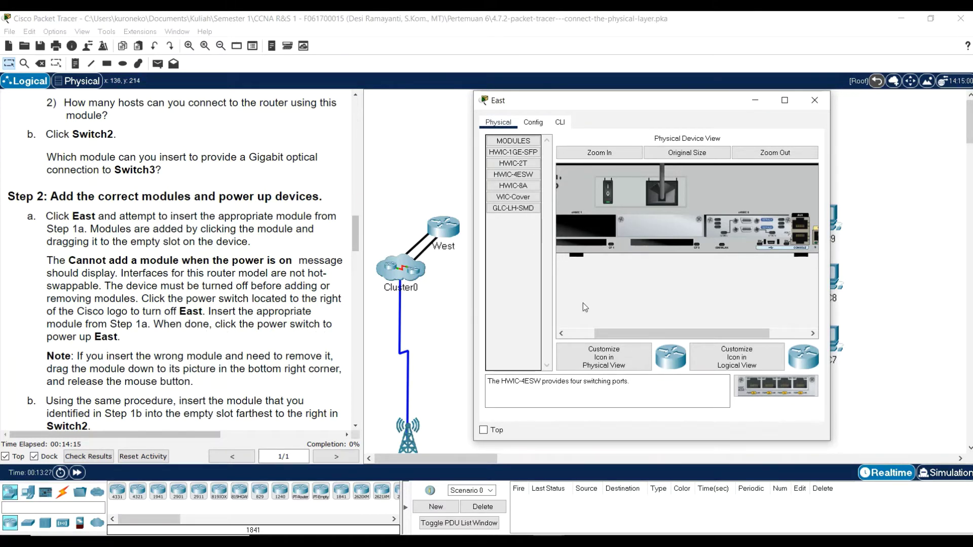
left_click_drag(631, 332, 603, 333)
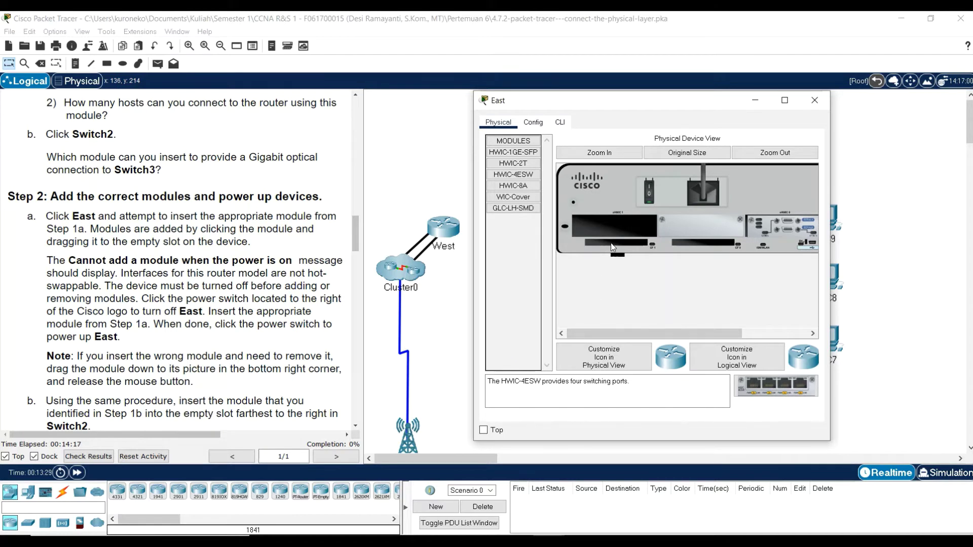
left_click(651, 195)
left_click_drag(775, 386, 626, 232)
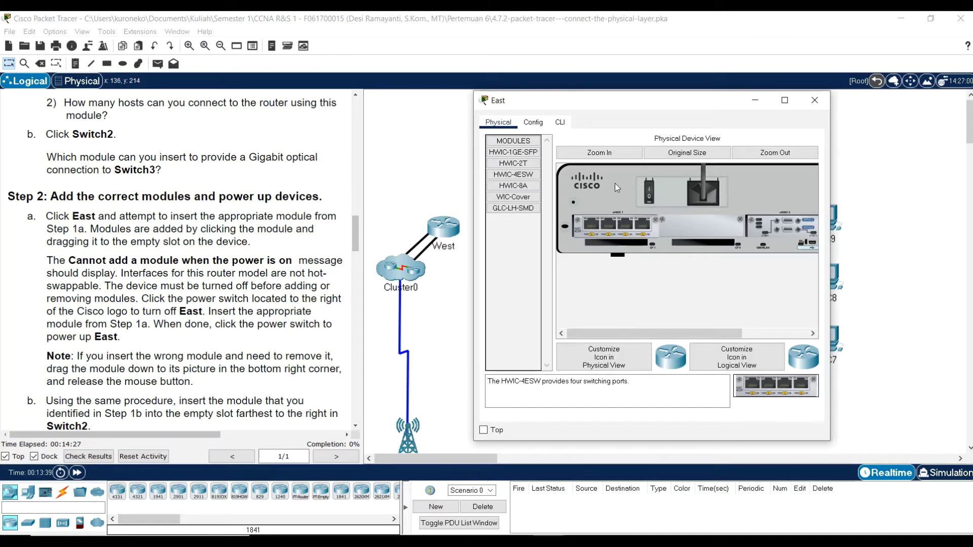
left_click(651, 194)
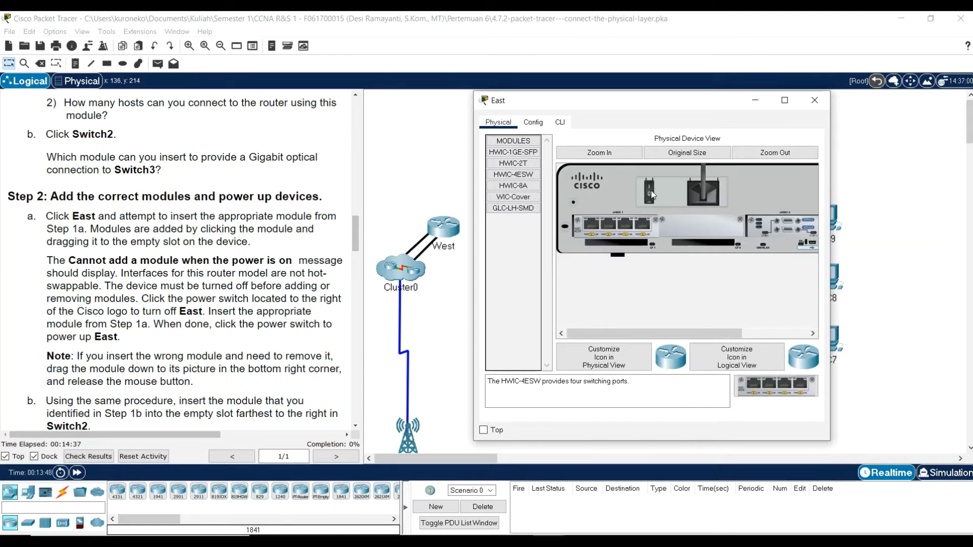
Step: Read the rest of Part 2 Step 2, covering the Switch2 module and slot check, and close the East router's window
scroll(153, 300, "down", 2)
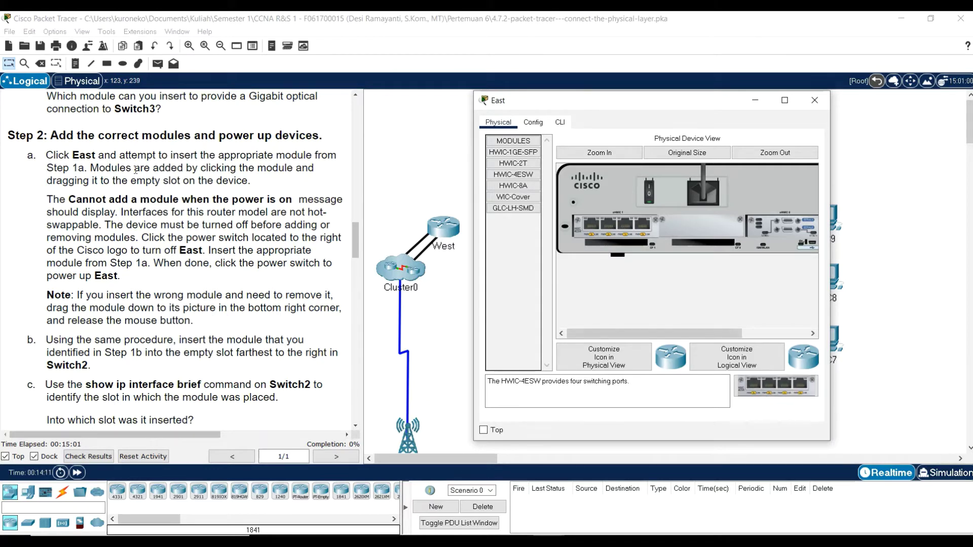
scroll(104, 178, "down", 2)
scroll(81, 177, "down", 1)
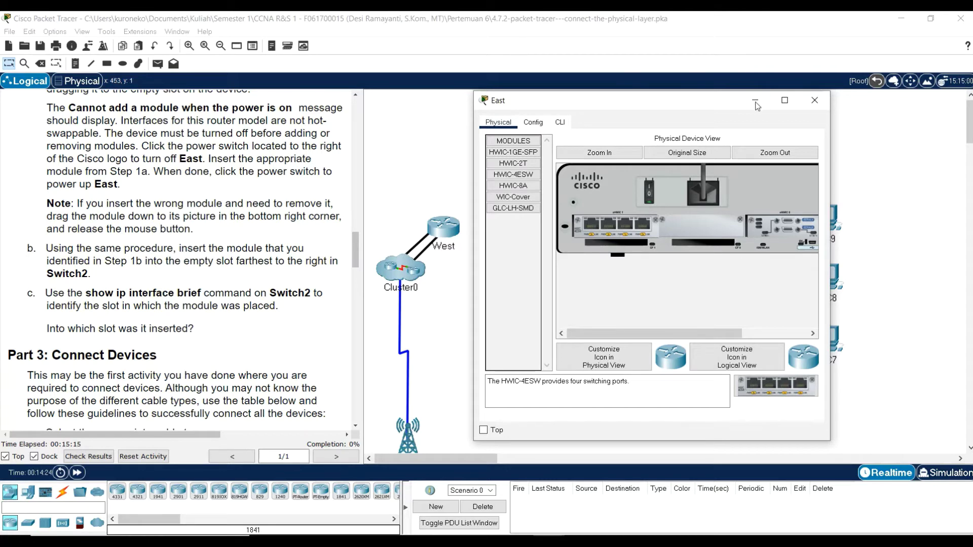
left_click(815, 99)
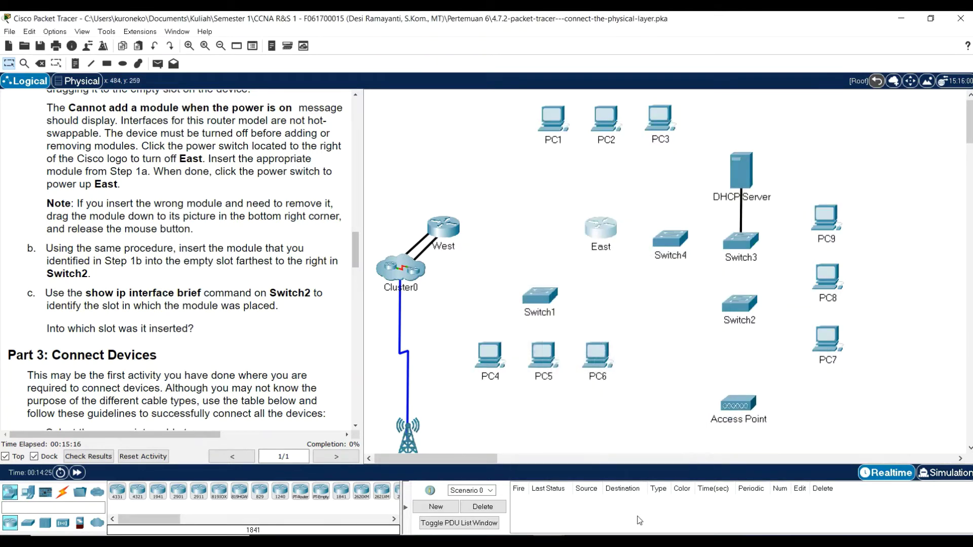
Step: Open Switch2 and insert the PT-SWITCH-NM-1FGE module into its empty slot farthest to the right
left_click(741, 304)
left_click_drag(508, 99, 641, 107)
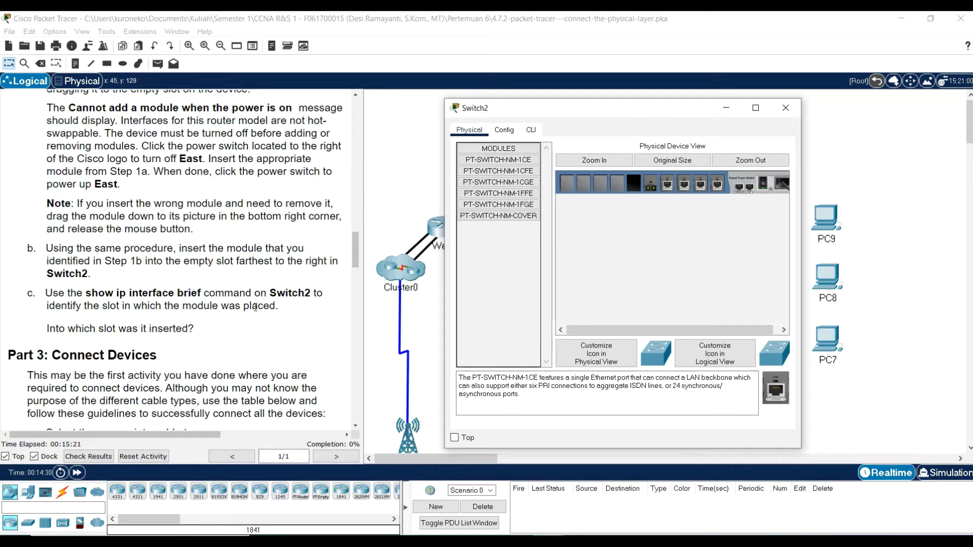
scroll(256, 307, "up", 5)
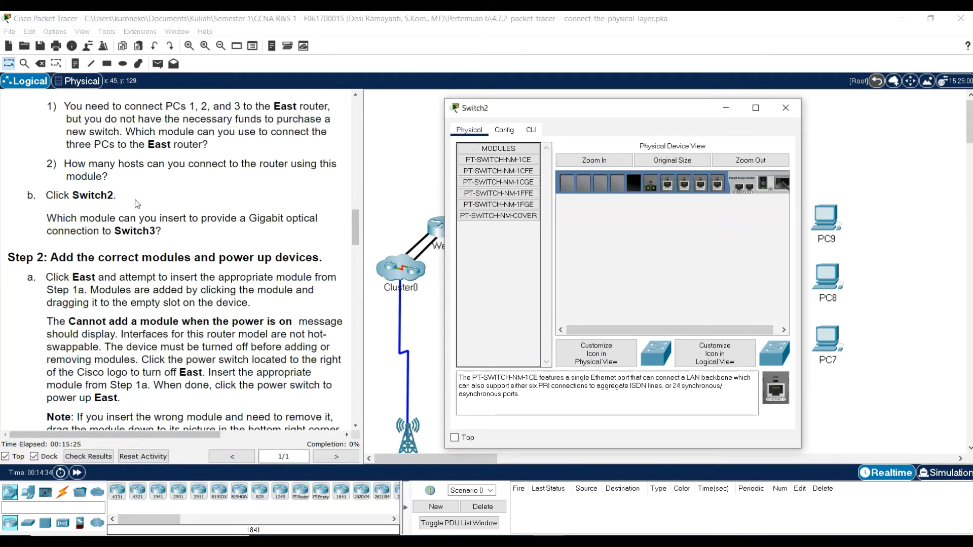
scroll(282, 286, "down", 5)
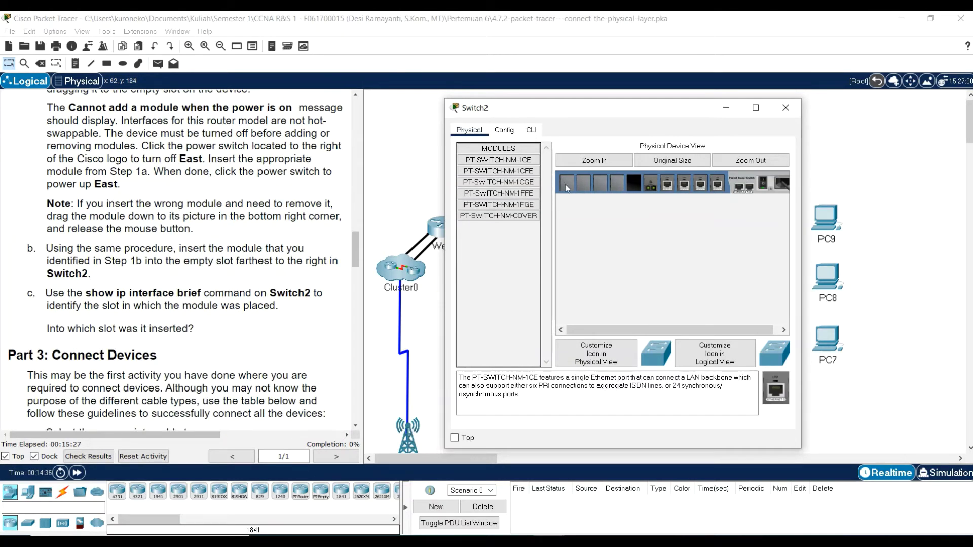
left_click(526, 205)
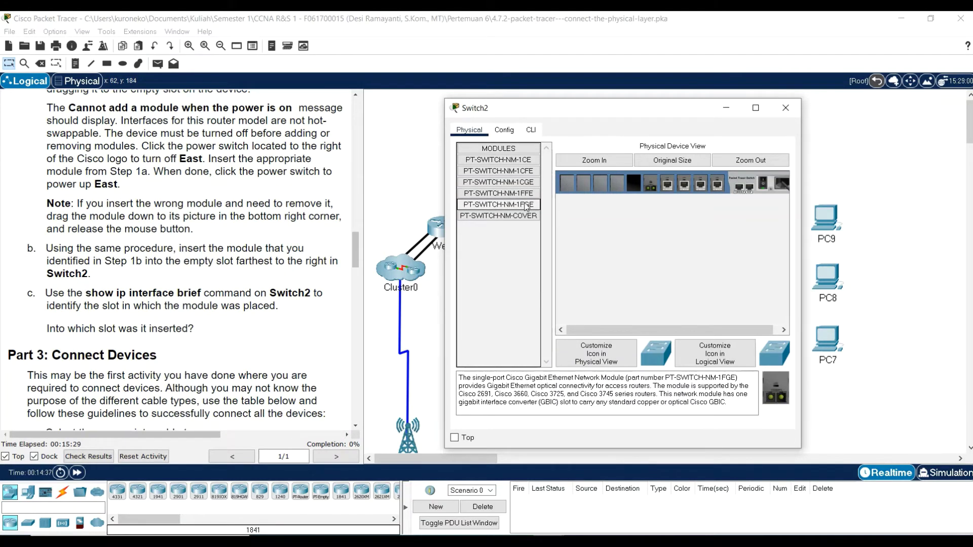
left_click(604, 157)
left_click_drag(650, 330, 692, 336)
left_click_drag(775, 392, 610, 202)
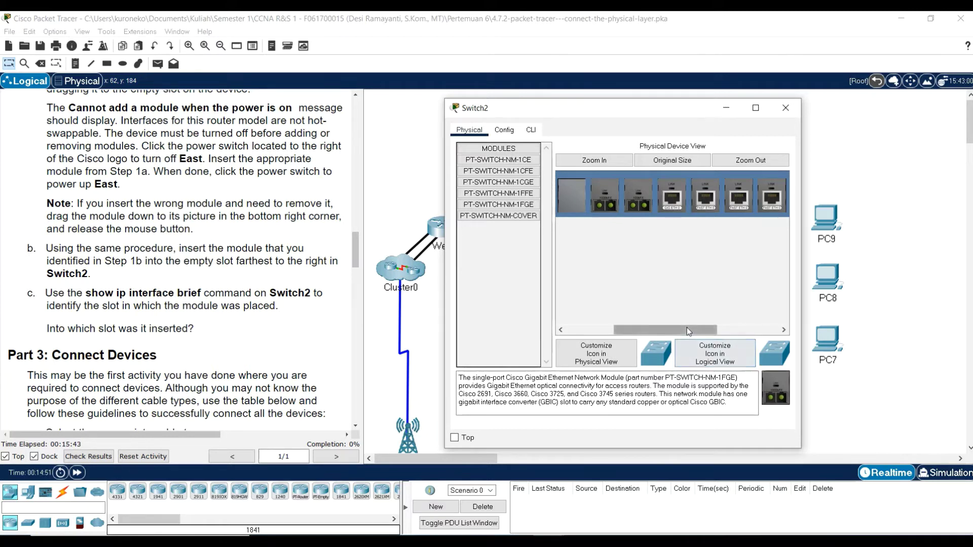
Step: Power up Switch2 and bring its module slots back into view to check the inserted module
left_click_drag(687, 330, 748, 331)
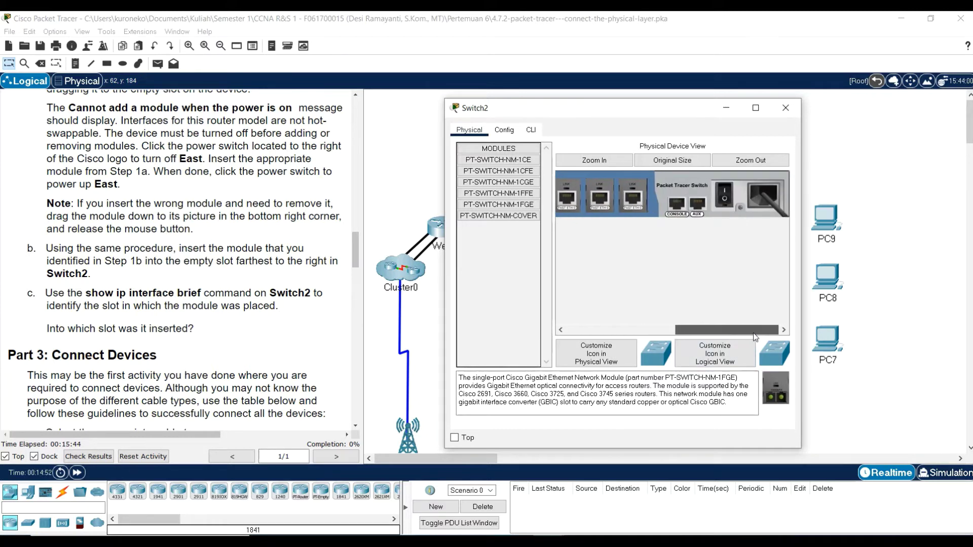
left_click(724, 195)
left_click_drag(730, 327, 620, 325)
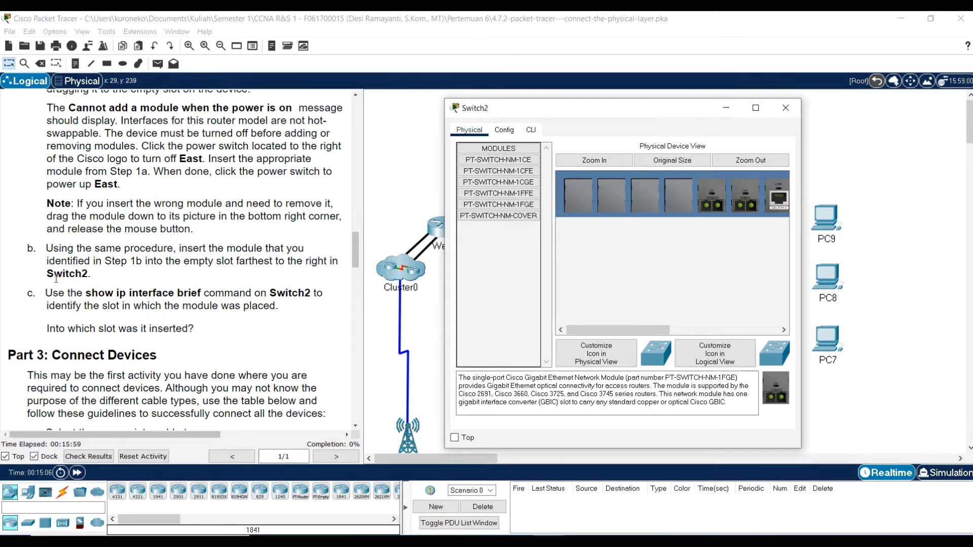
Step: Start a command-line session on Switch2 and run show ip interface brief
scroll(73, 263, "down", 1)
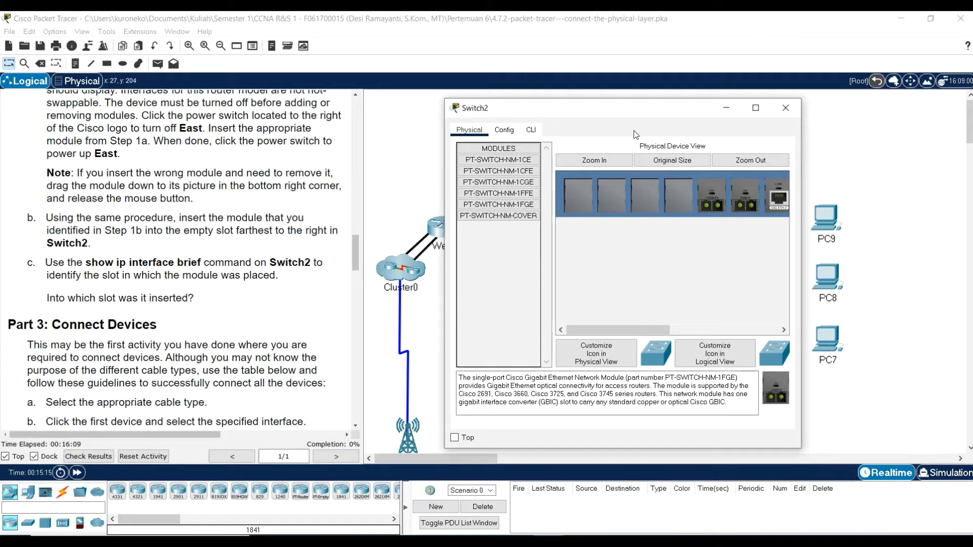
left_click(531, 131)
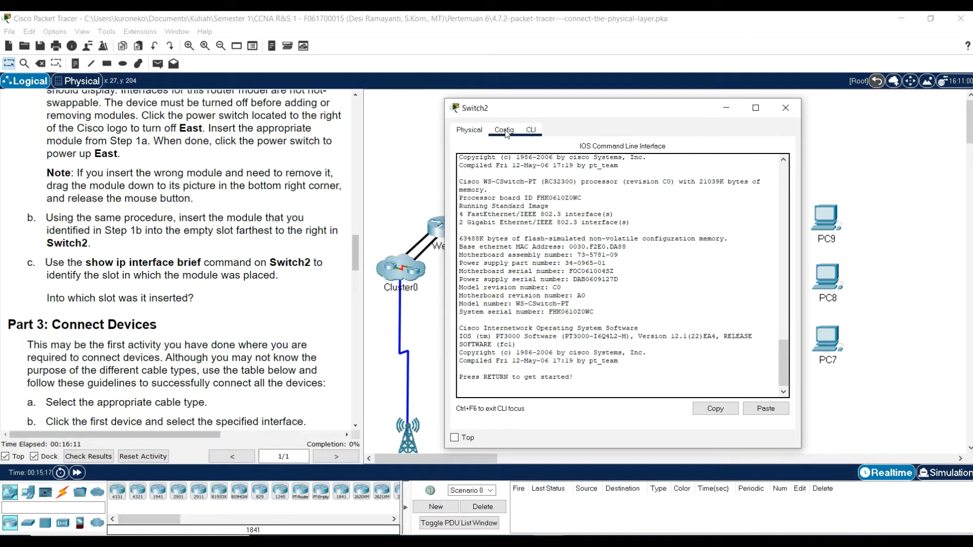
key("Return")
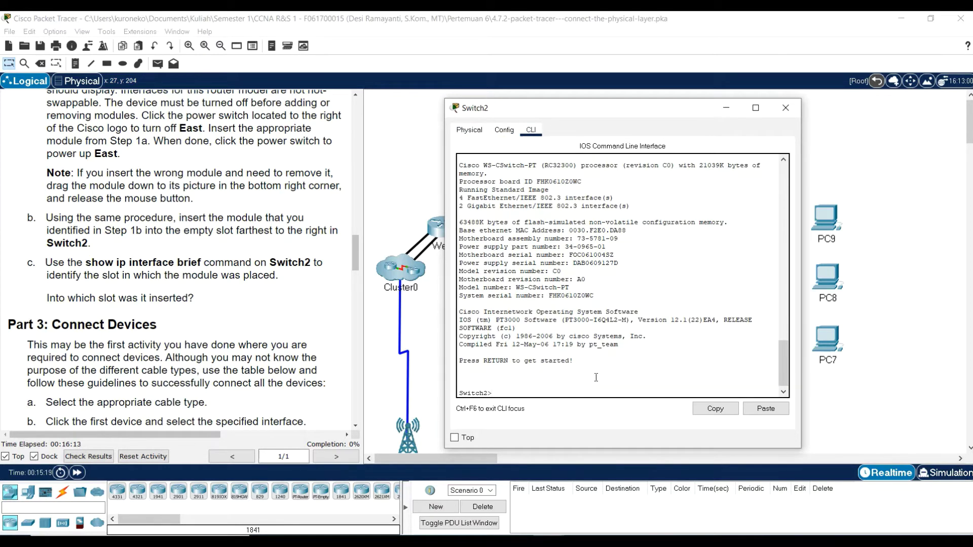
type("show ip interface brief")
key("Return")
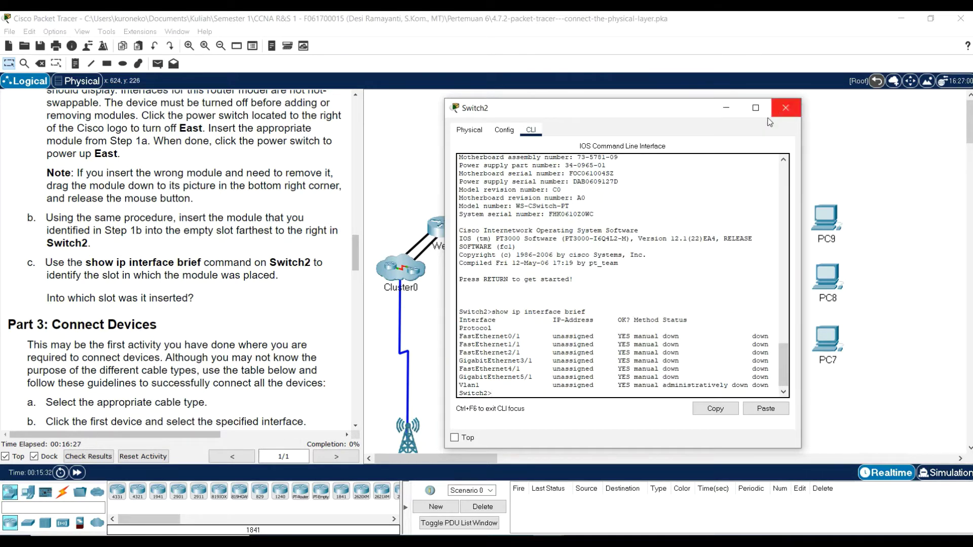
Step: Enlarge Switch2's window, highlight the GigabitEthernet5/1 entry in the interface list, and read on to Part 3
left_click_drag(802, 449, 891, 465)
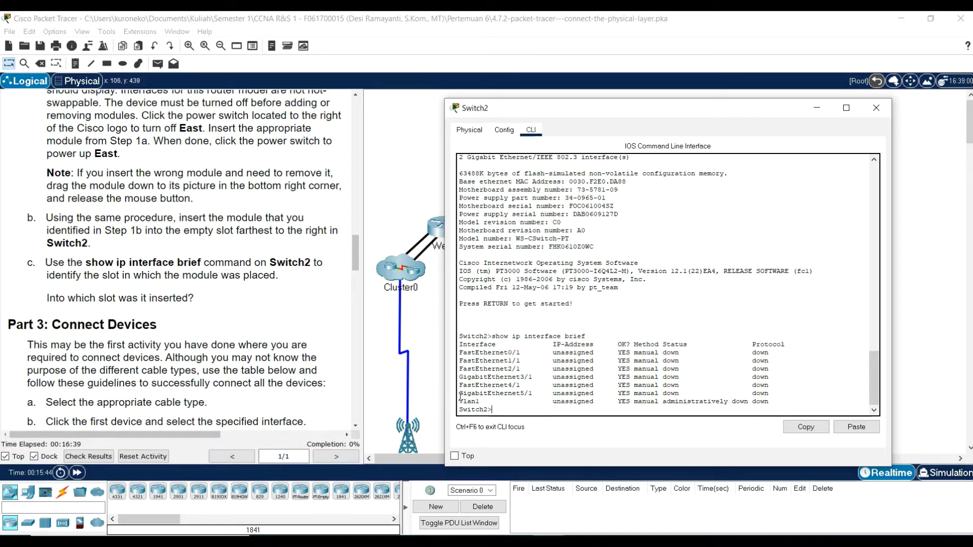
left_click_drag(460, 396, 772, 395)
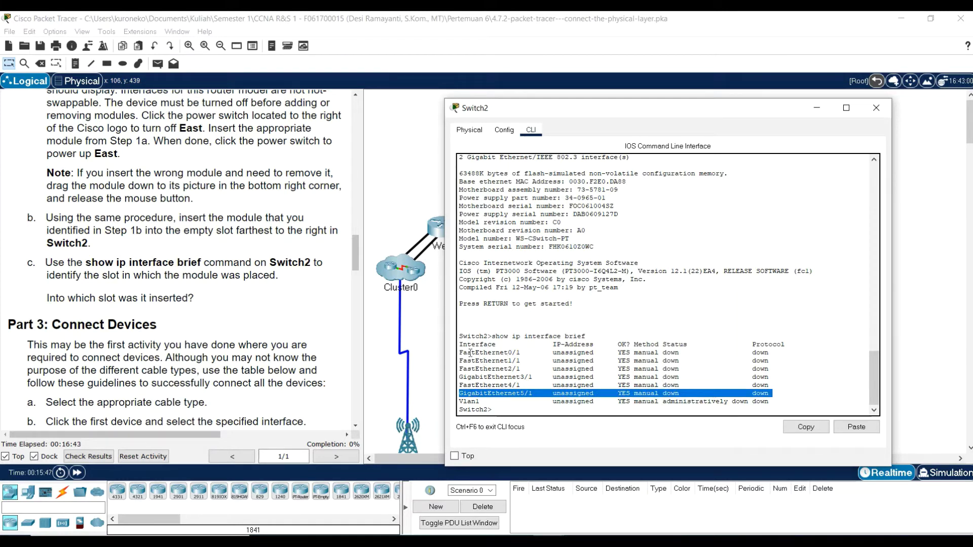
left_click(488, 393)
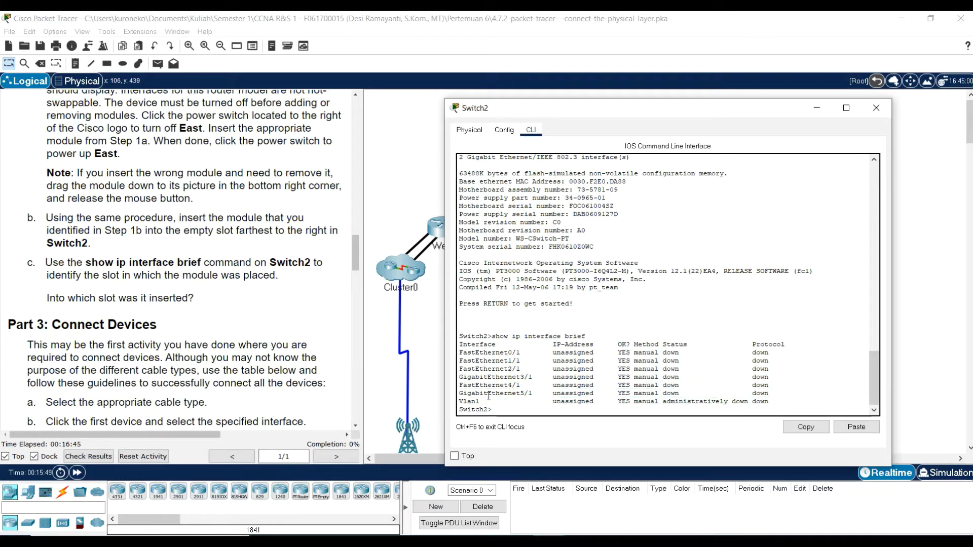
left_click_drag(460, 394, 517, 397)
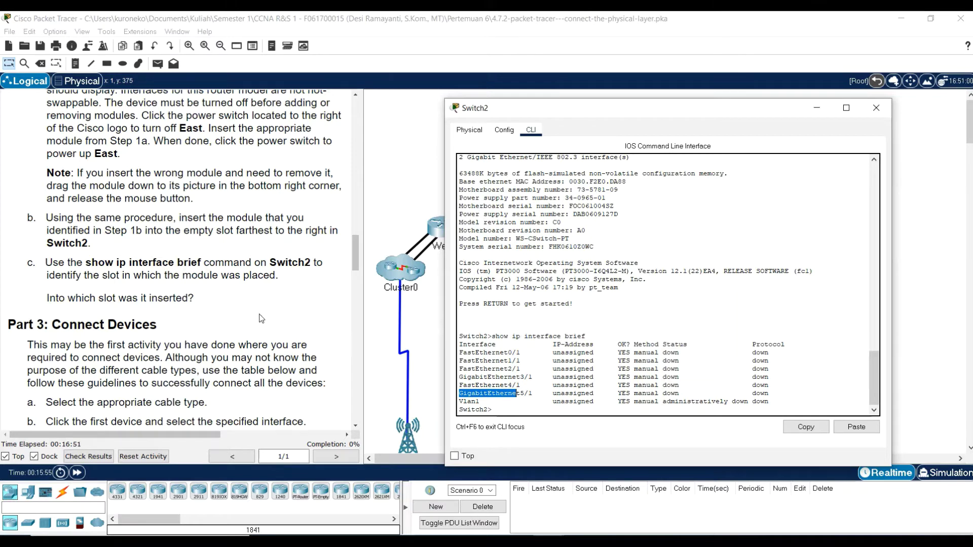
scroll(248, 308, "down", 3)
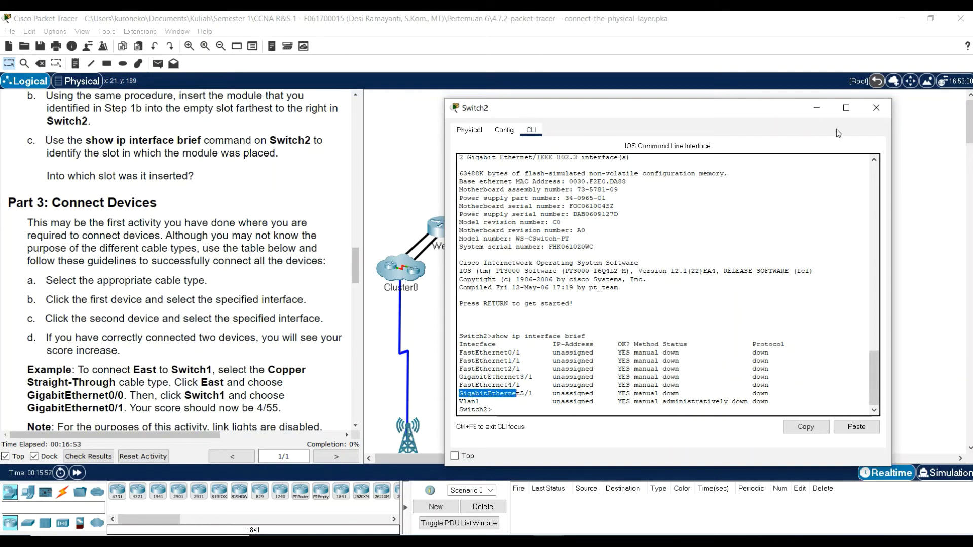
Step: Close Switch2's window and read the Part 3 cabling guidelines down to the connection table
left_click(877, 108)
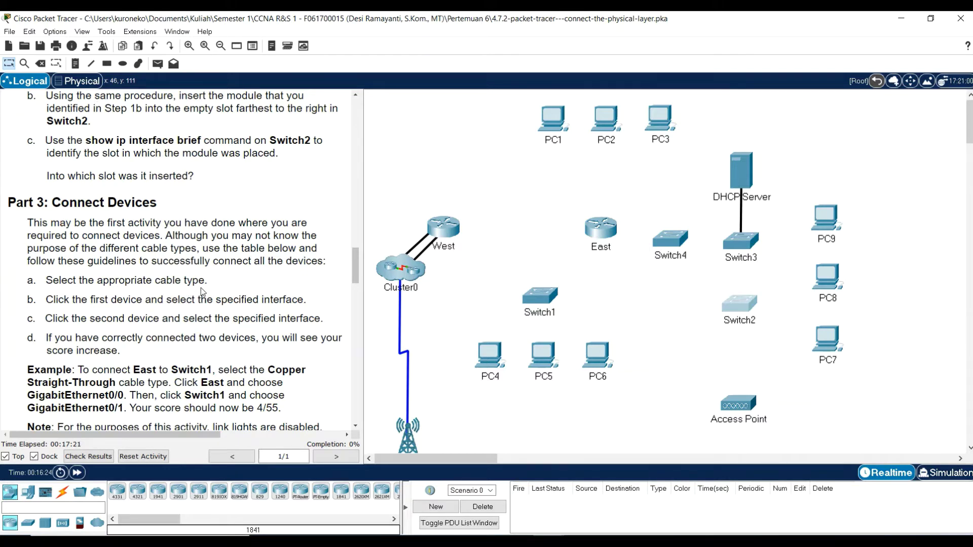
scroll(202, 291, "down", 2)
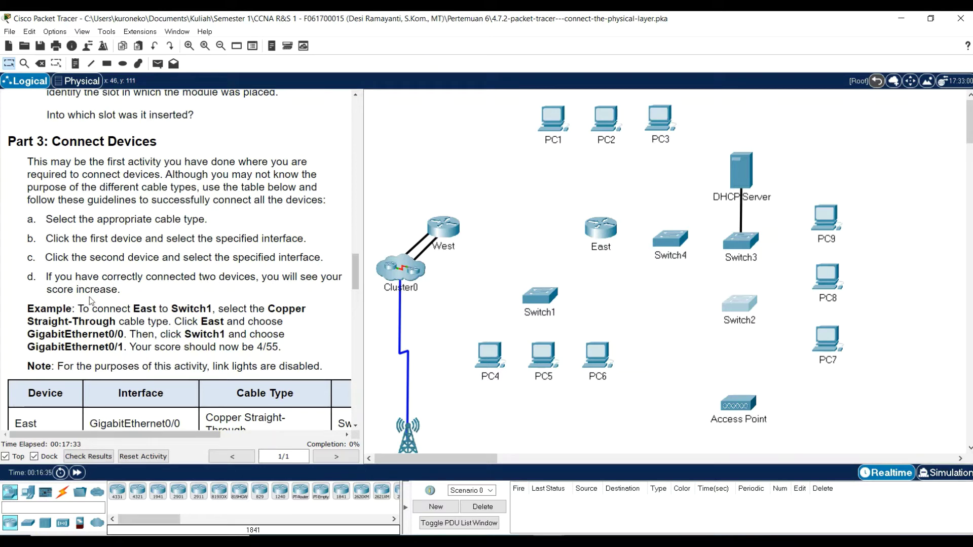
scroll(106, 296, "down", 1)
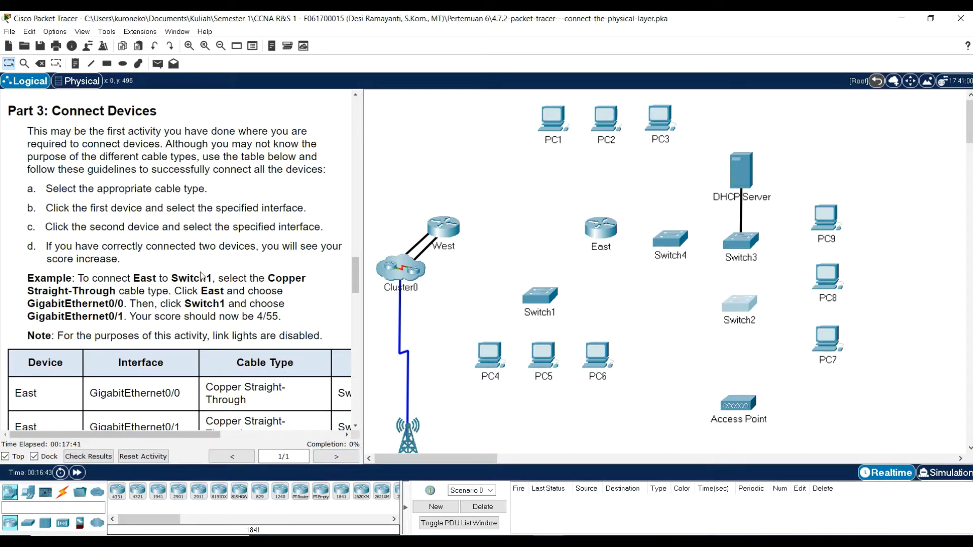
scroll(203, 276, "down", 4)
scroll(190, 260, "down", 1)
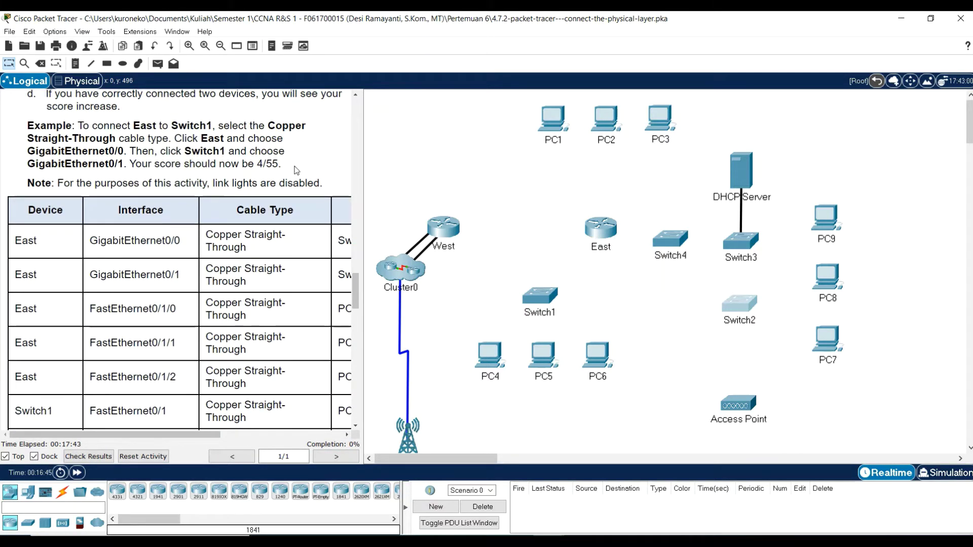
Step: Widen the instructions pane to fit the full connection table and shift the topology view to show East through PC9
left_click_drag(362, 144, 496, 172)
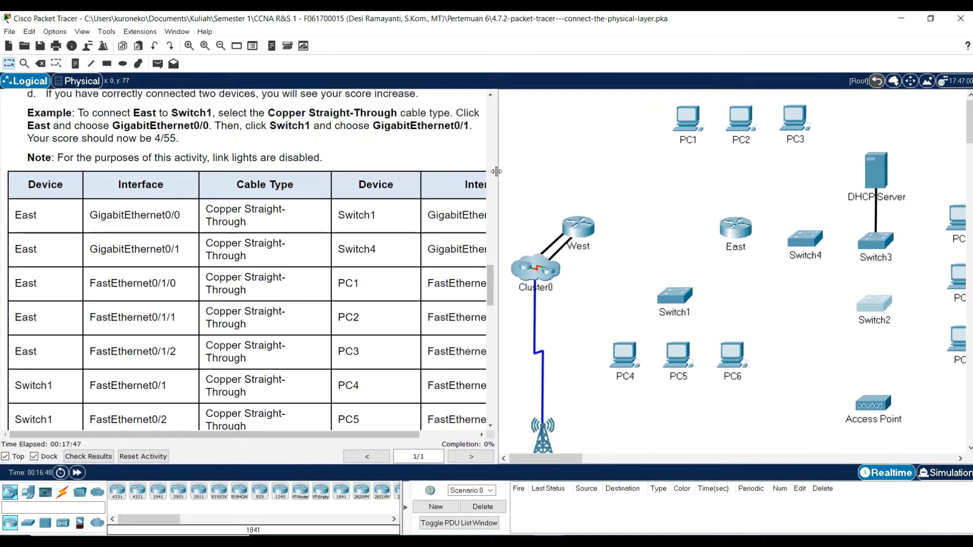
scroll(231, 205, "down", 1)
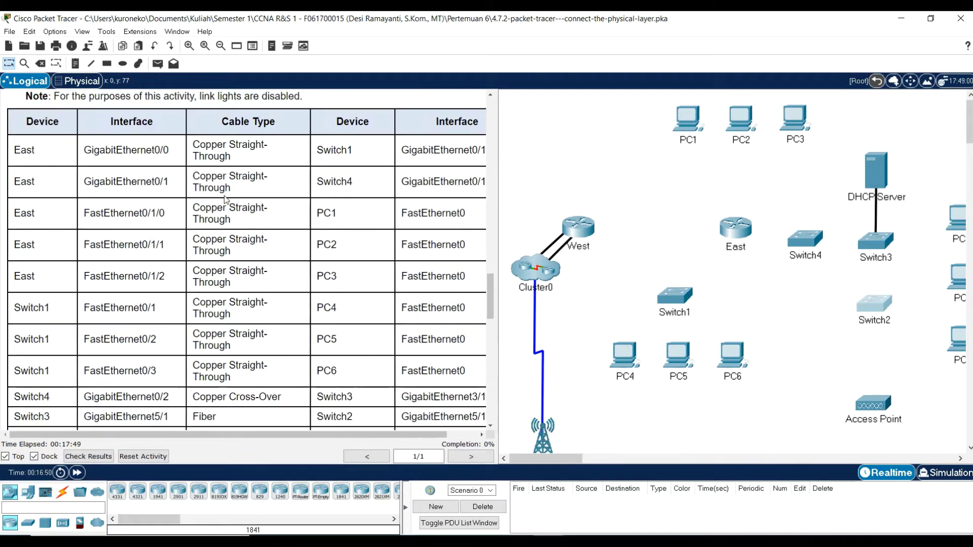
scroll(228, 202, "down", 1)
scroll(226, 200, "up", 3)
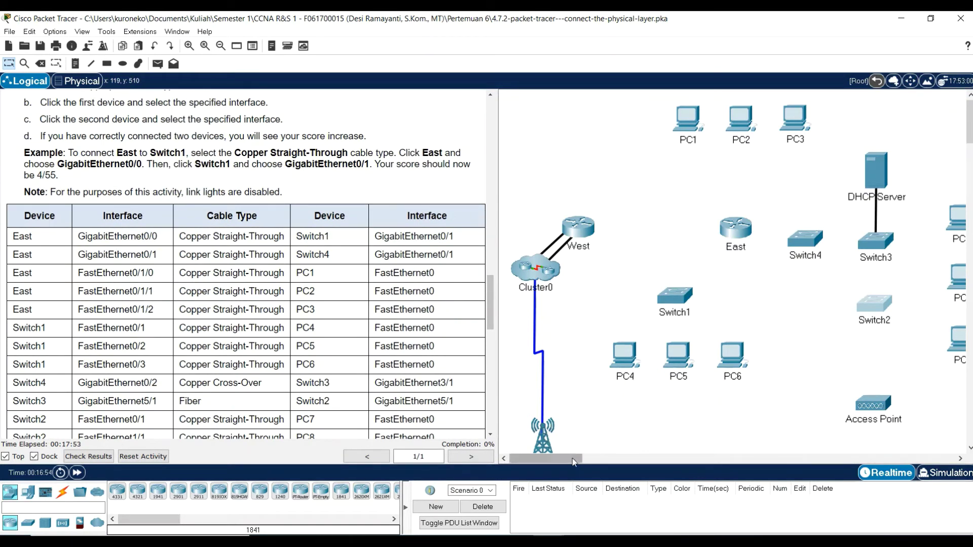
left_click_drag(572, 459, 583, 460)
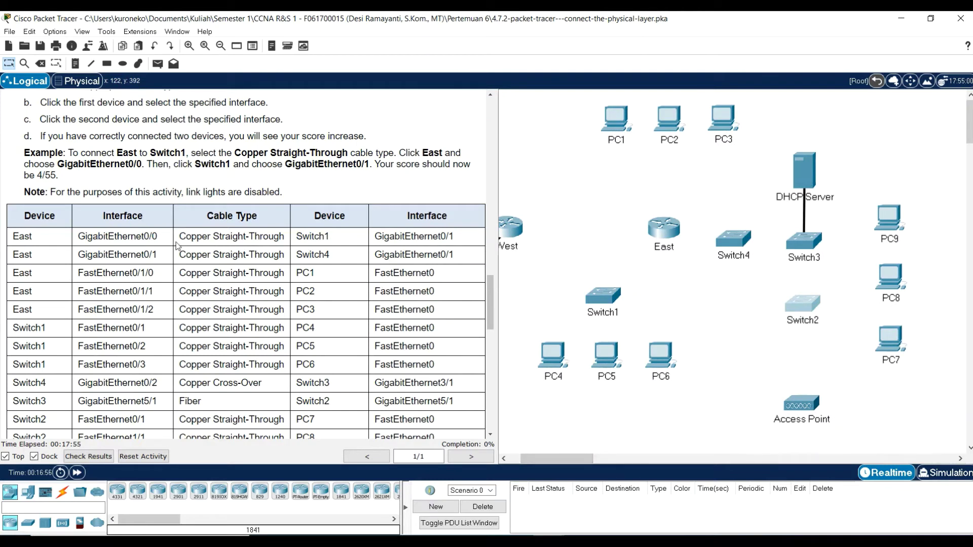
scroll(54, 222, "up", 1)
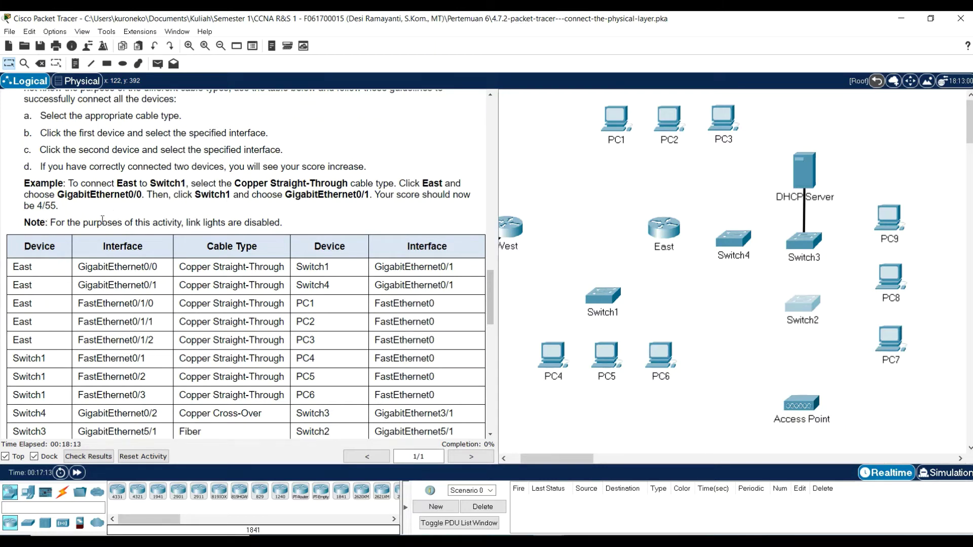
scroll(60, 211, "down", 1)
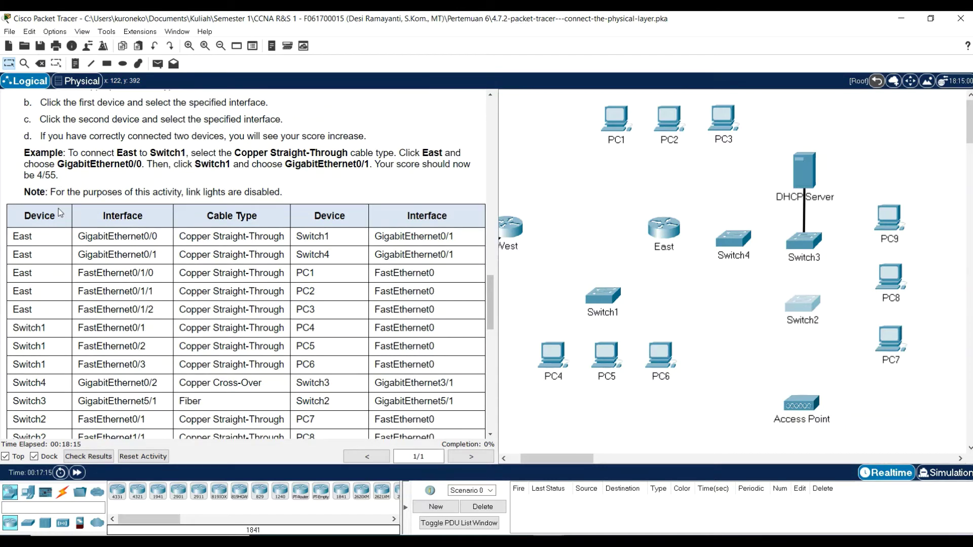
scroll(61, 213, "down", 1)
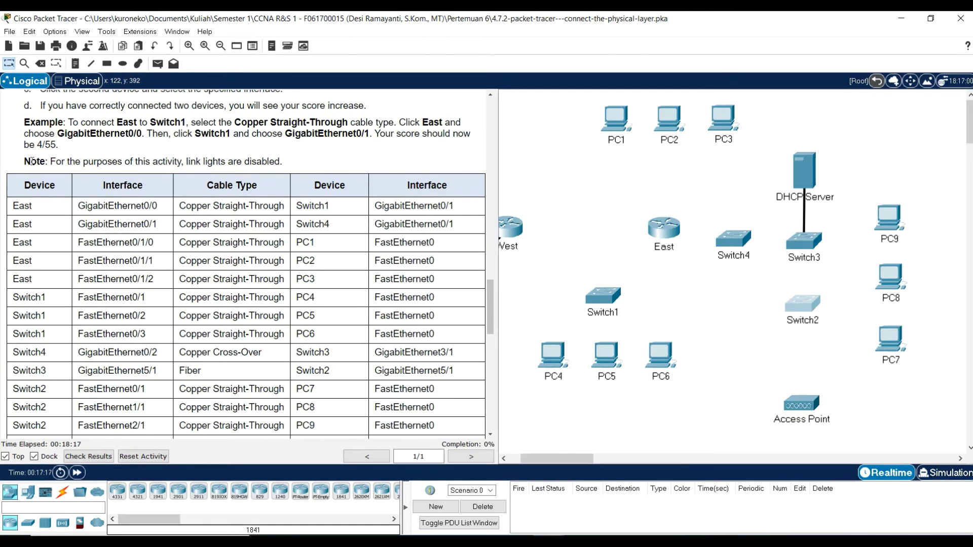
left_click(672, 242)
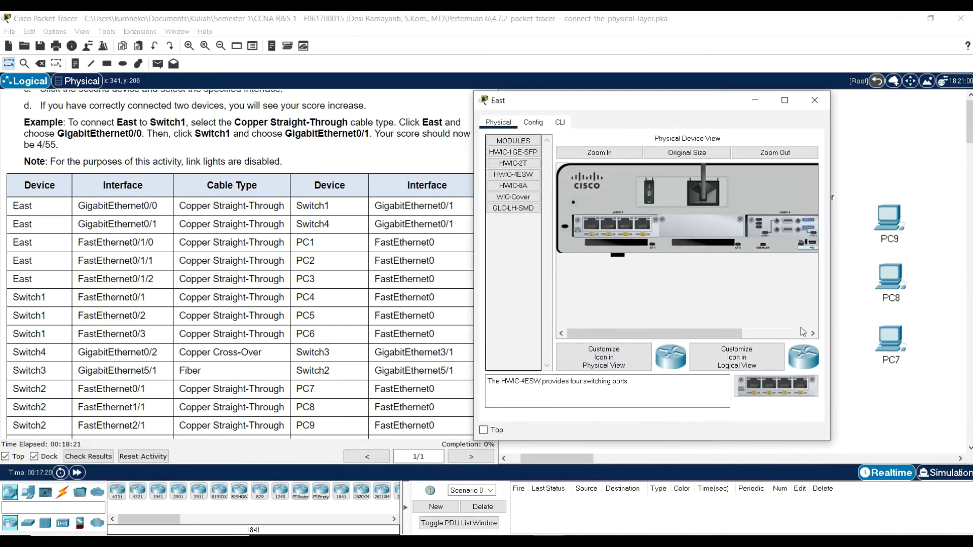
left_click(815, 100)
left_click(671, 235)
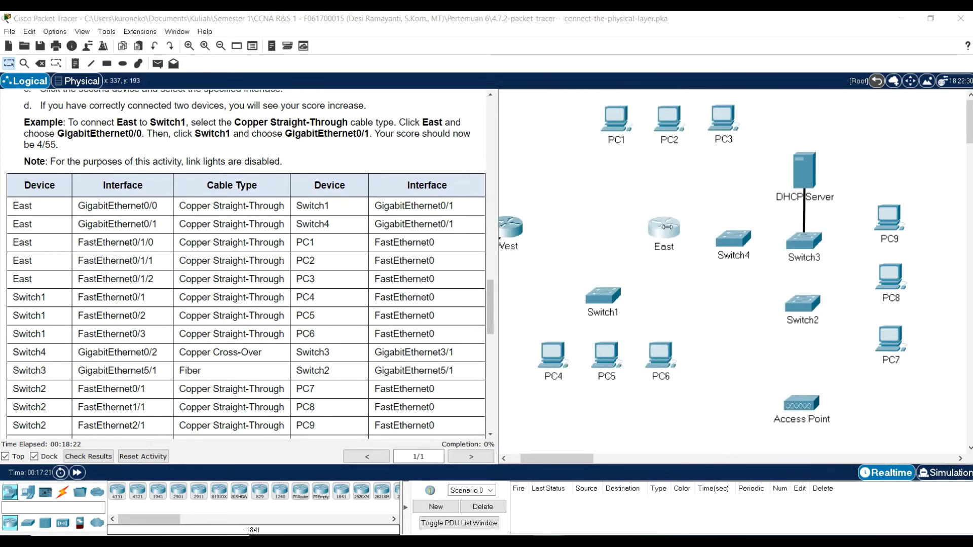
left_click(651, 97)
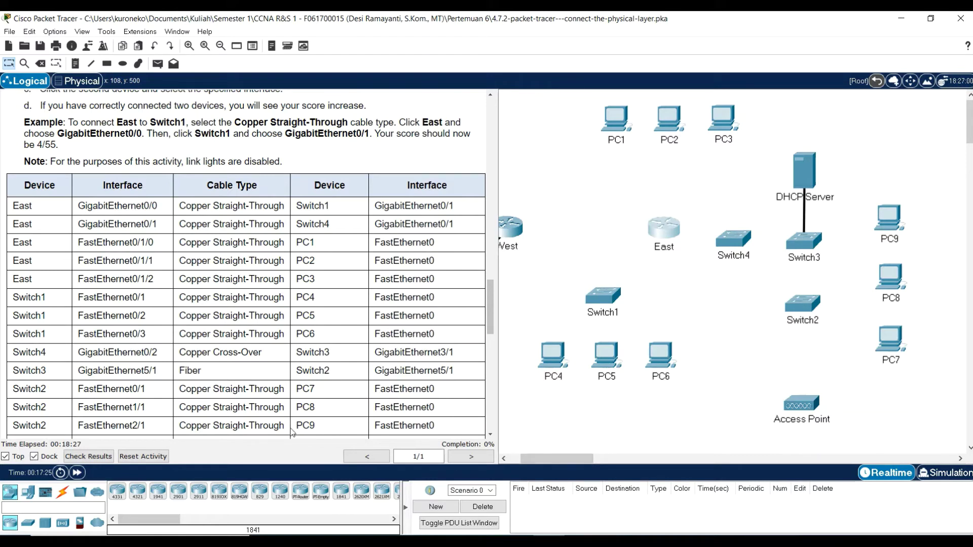
Step: Connect East's GigabitEthernet0/0 to Switch1's GigabitEthernet0/1 with a Copper Straight-Through cable
left_click(64, 495)
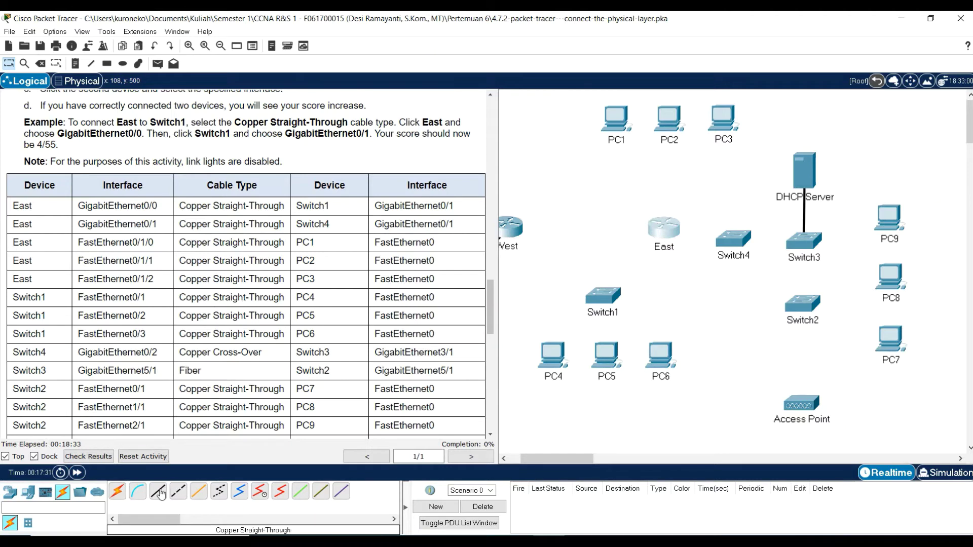
left_click(159, 496)
left_click(673, 229)
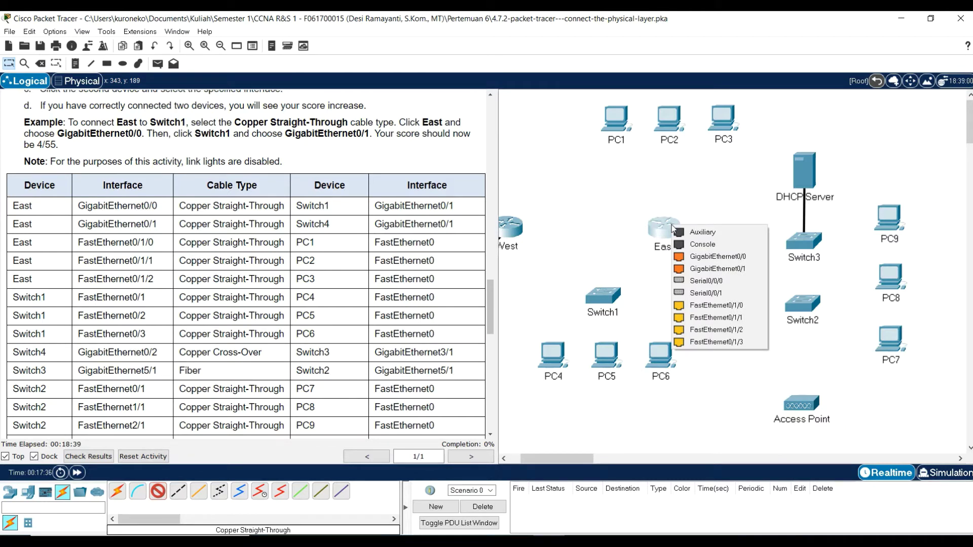
left_click(717, 256)
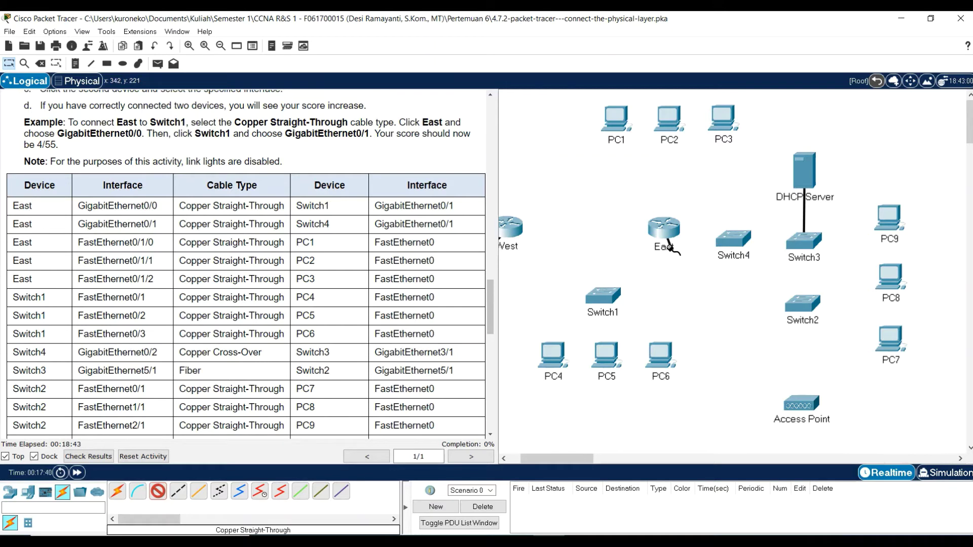
left_click(601, 300)
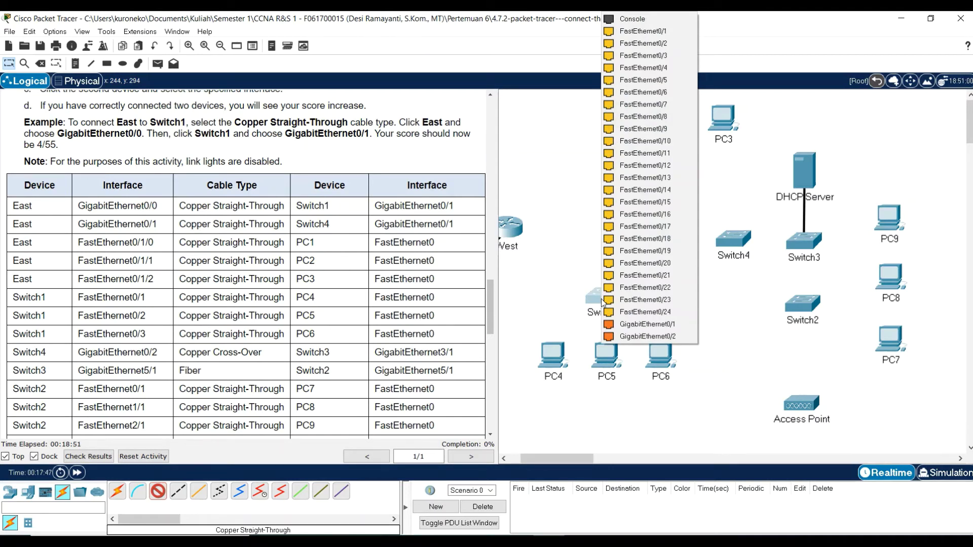
left_click(671, 325)
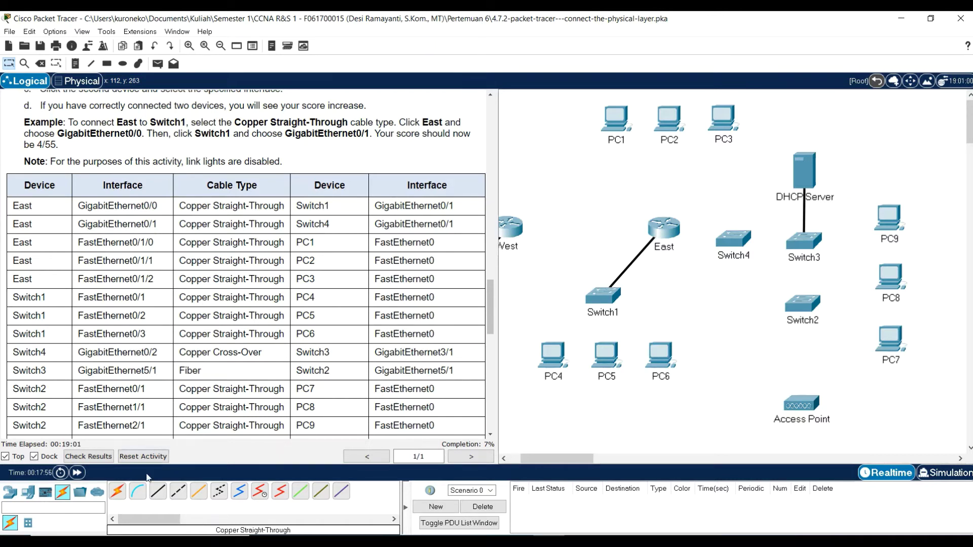
Step: Connect East's GigabitEthernet0/1 to Switch4's GigabitEthernet0/1 with a Copper Straight-Through cable
left_click(156, 494)
left_click(670, 229)
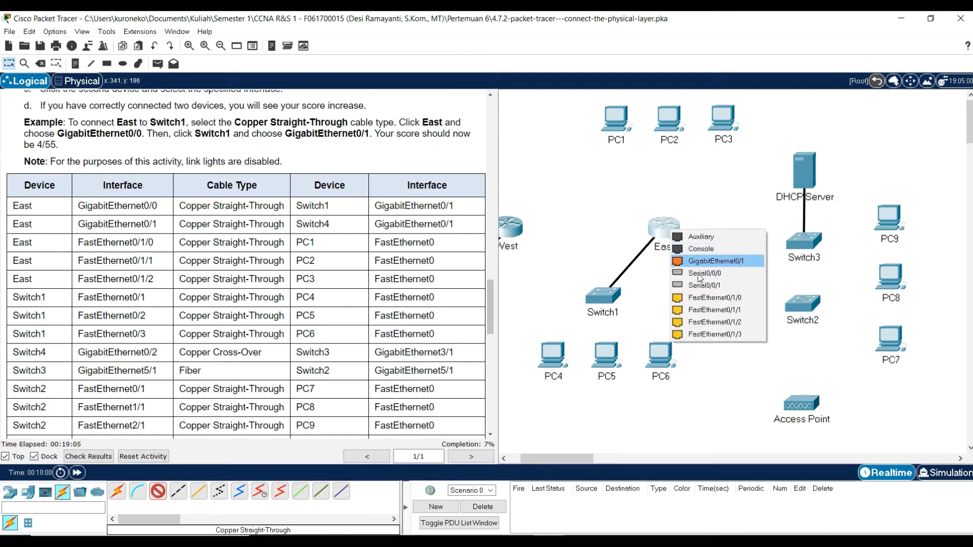
left_click(729, 260)
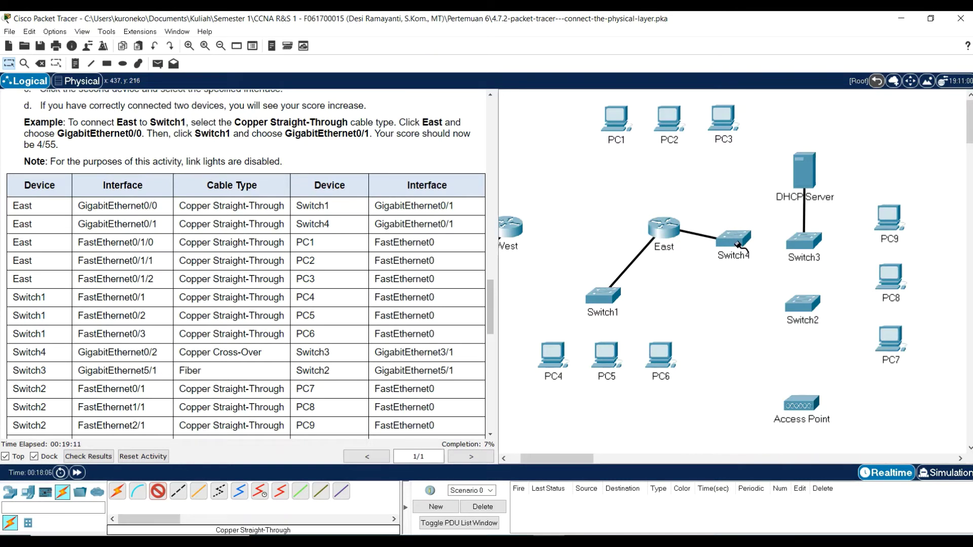
left_click(738, 247)
left_click(784, 324)
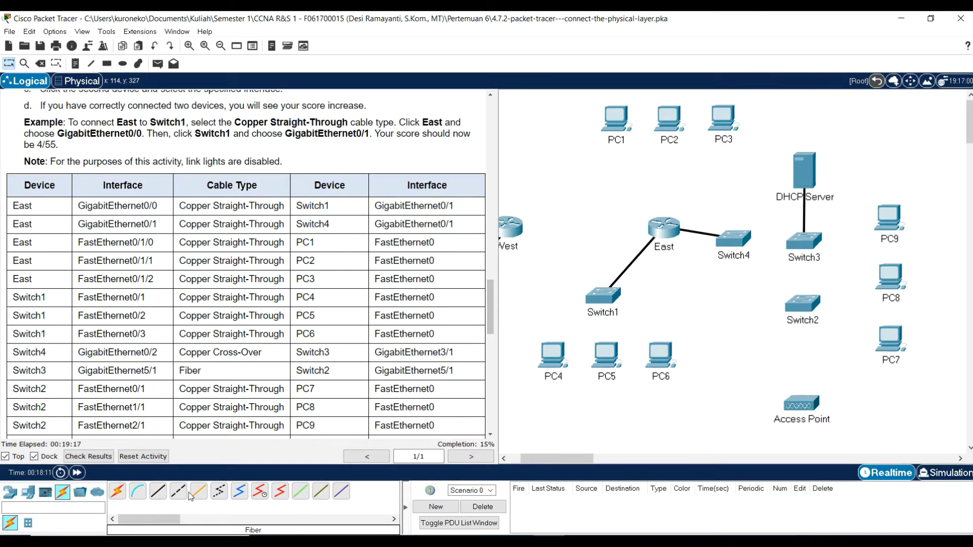
Step: Connect East's FastEthernet0/1/0 to PC1's FastEthernet0 with a Copper Straight-Through cable
left_click(161, 494)
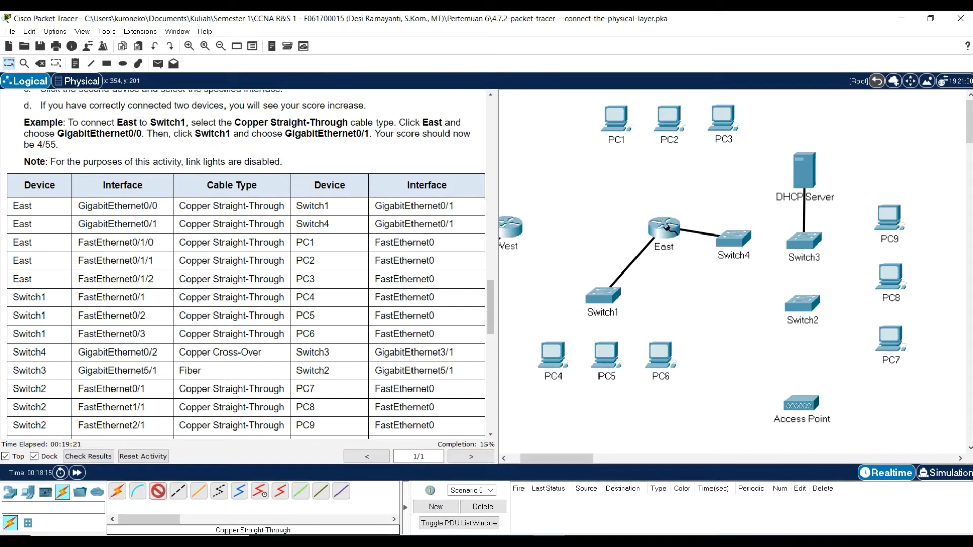
left_click(668, 228)
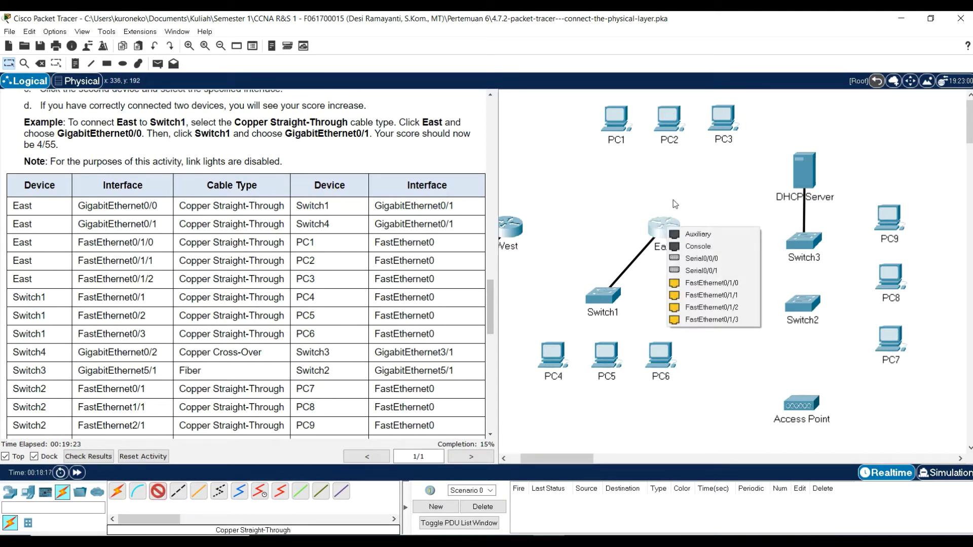
left_click(730, 283)
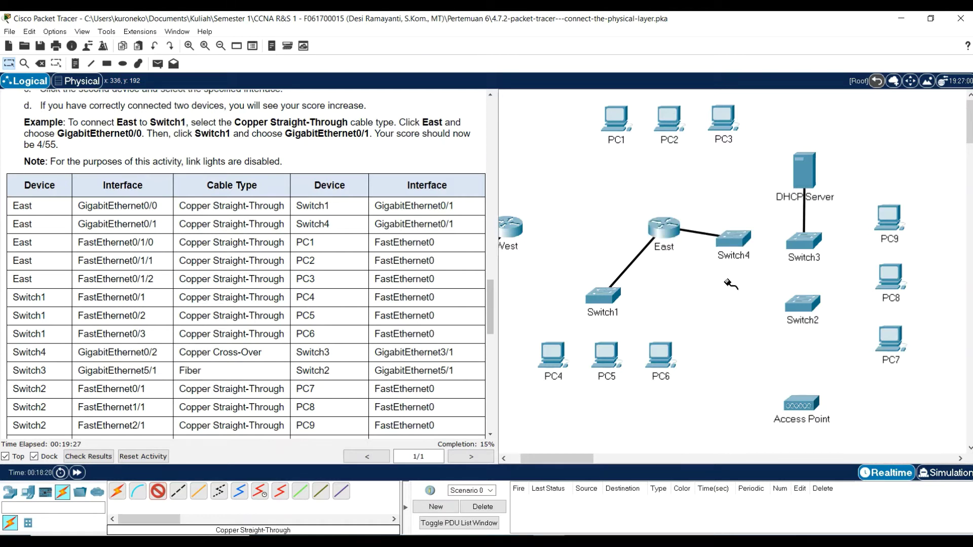
left_click(616, 120)
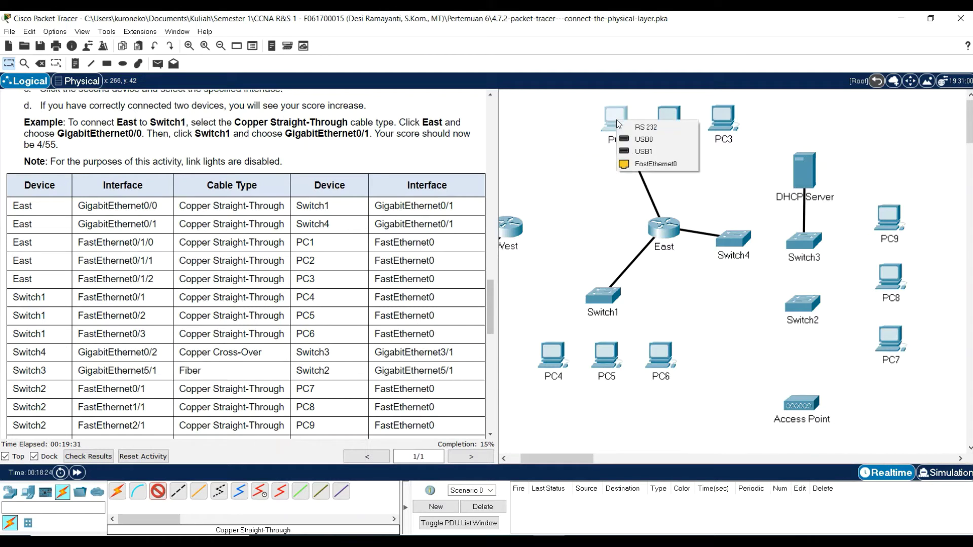
left_click(662, 163)
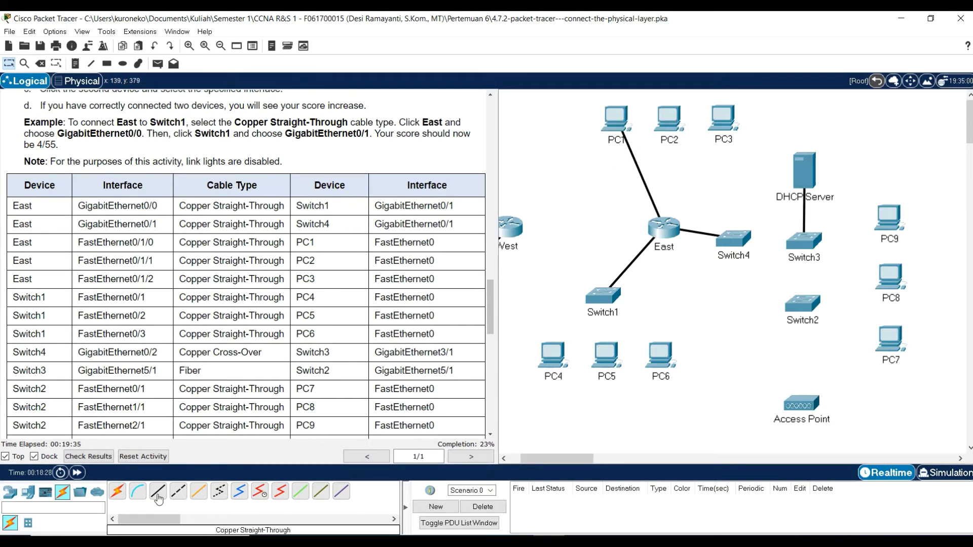
Step: Highlight the PC2 row in the connection table and cable East's FastEthernet0/1/1 to PC2's FastEthernet0 with Copper Straight-Through
left_click_drag(10, 264, 459, 269)
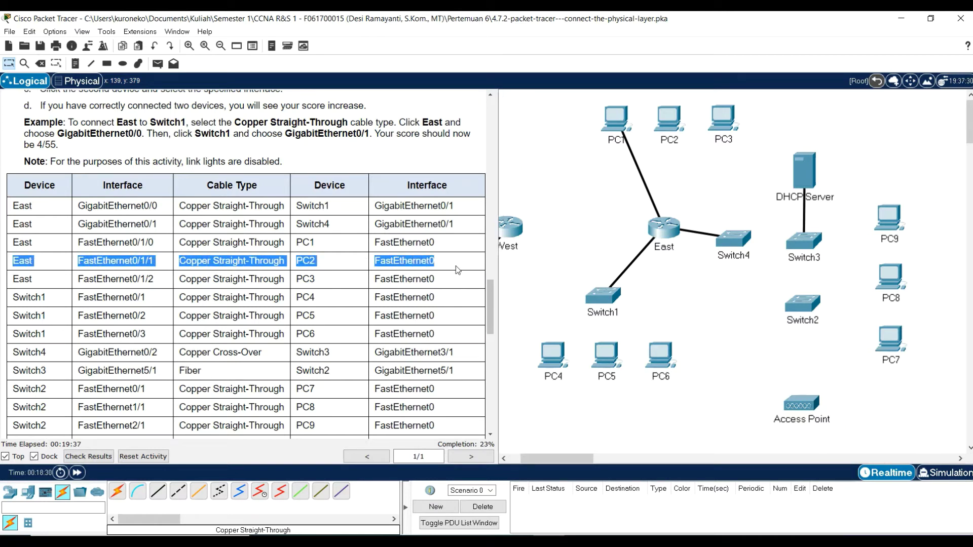
left_click(158, 491)
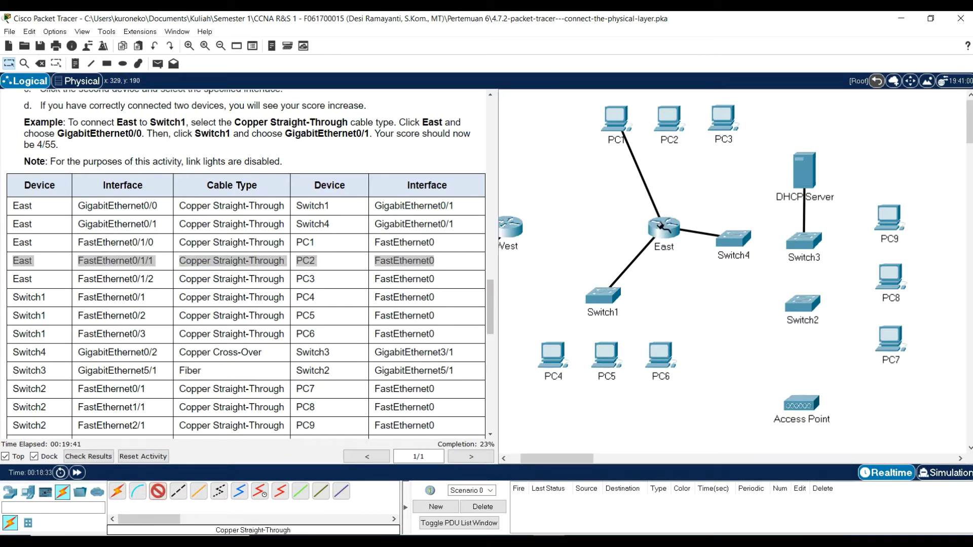
left_click(660, 226)
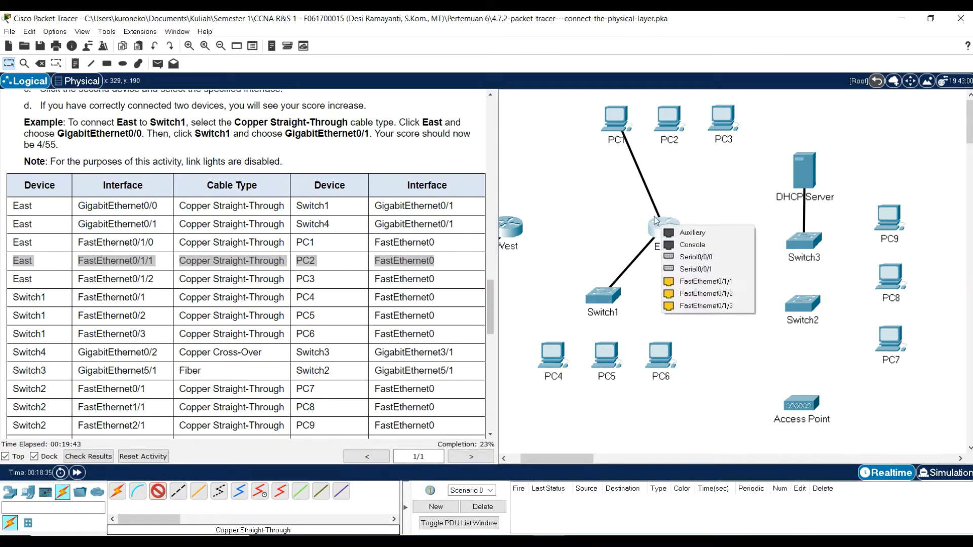
left_click(728, 281)
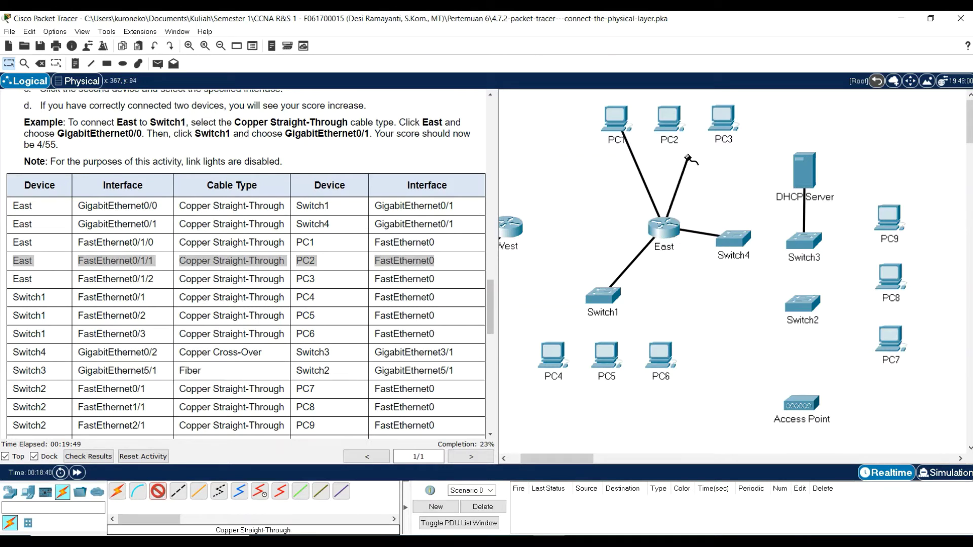
left_click(666, 117)
left_click(707, 159)
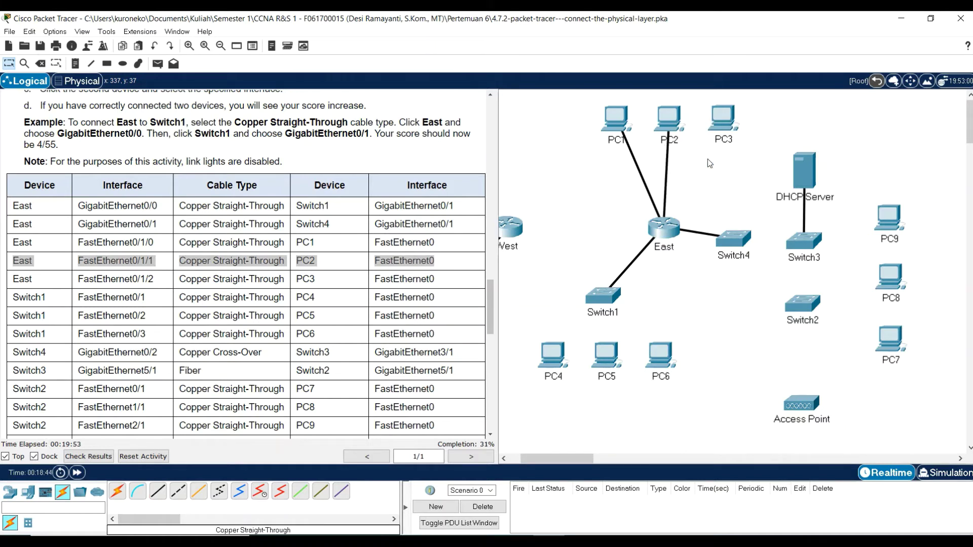
Step: Connect East's FastEthernet0/1/2 to PC3's FastEthernet0 with a Copper Straight-Through cable
left_click(161, 499)
left_click(671, 229)
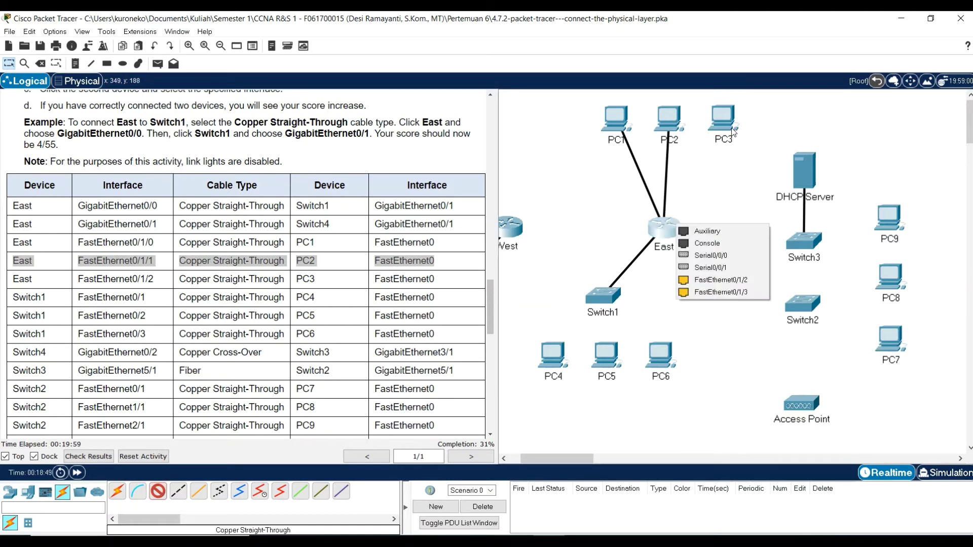
left_click(734, 279)
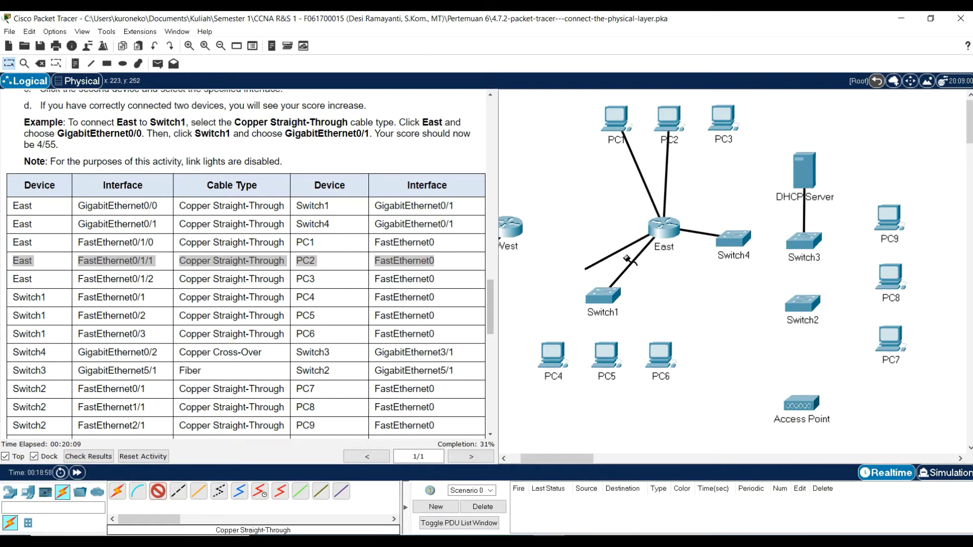
left_click(725, 121)
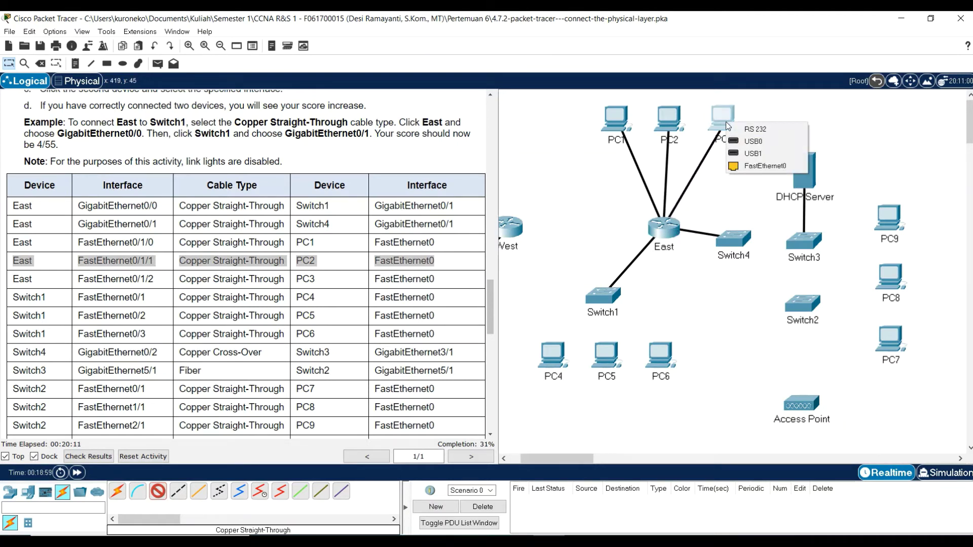
left_click(765, 165)
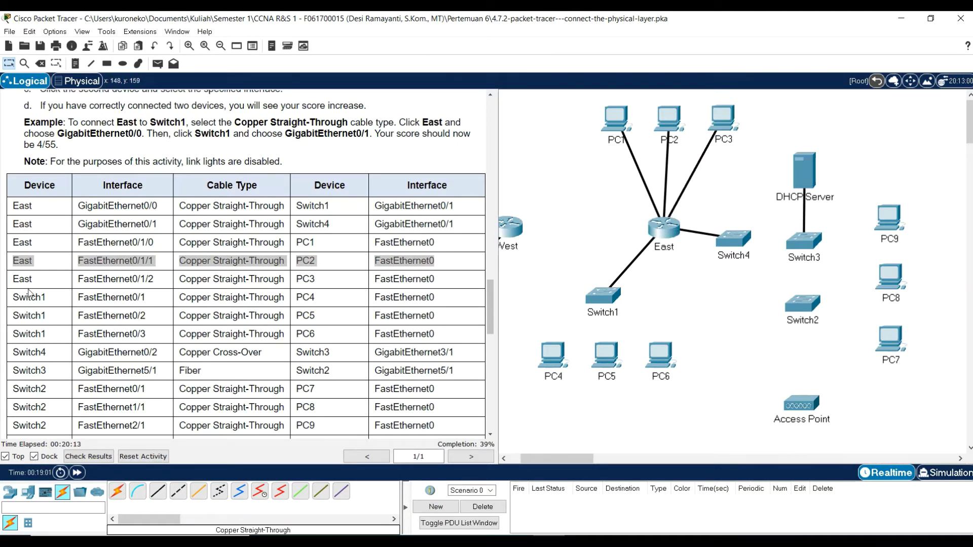
Step: Highlight the PC4 row in the connection table and cable Switch1's FastEthernet0/1 to PC4's FastEthernet0 with Copper Straight-Through
left_click(30, 294)
left_click_drag(17, 299, 462, 304)
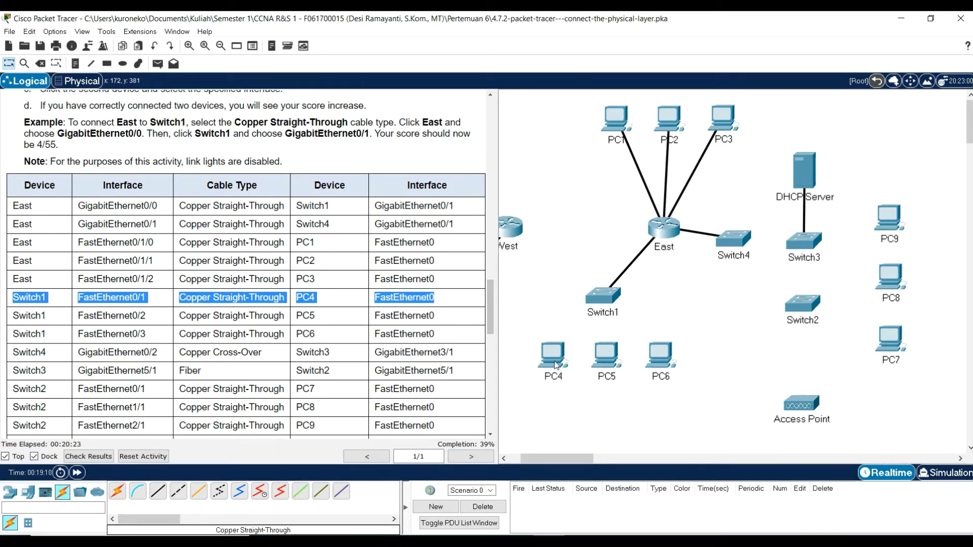
left_click_drag(572, 459, 543, 461)
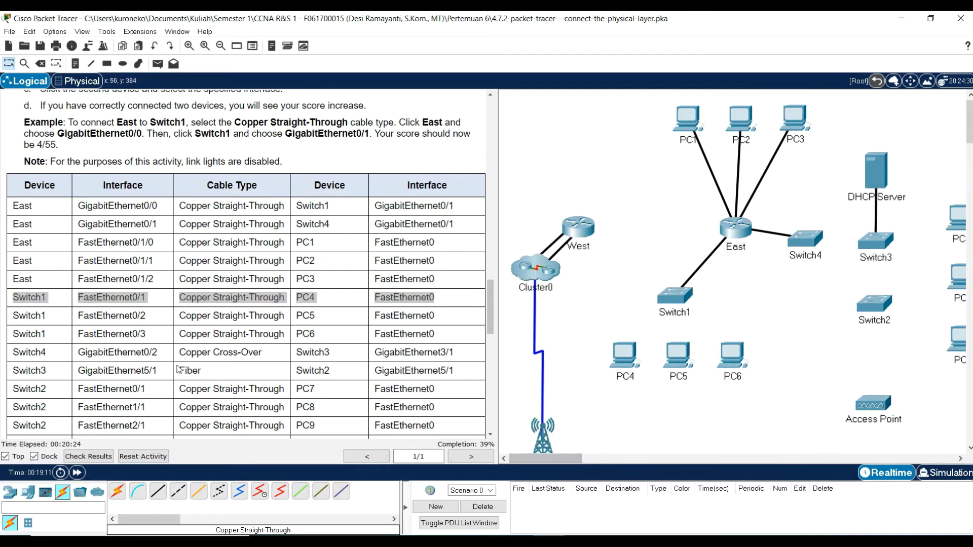
left_click(159, 495)
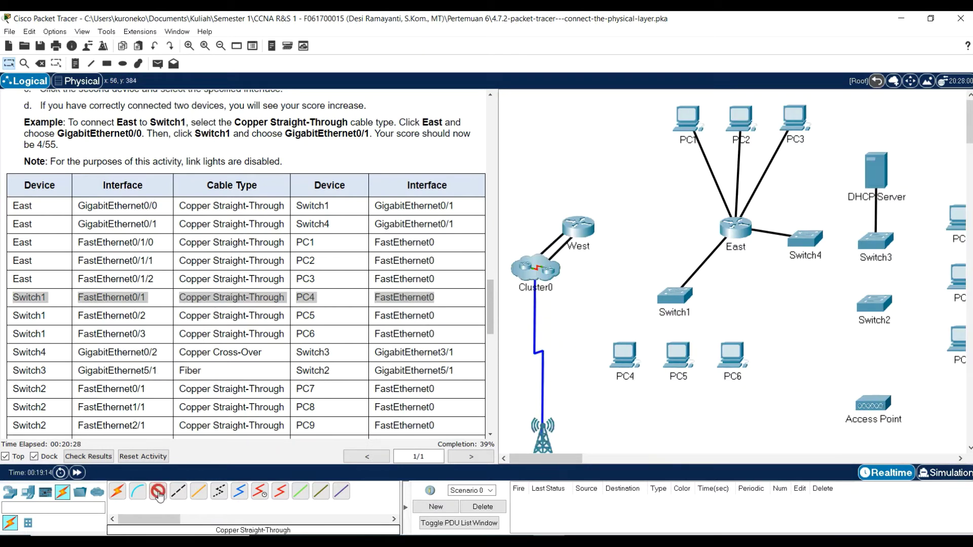
left_click(679, 296)
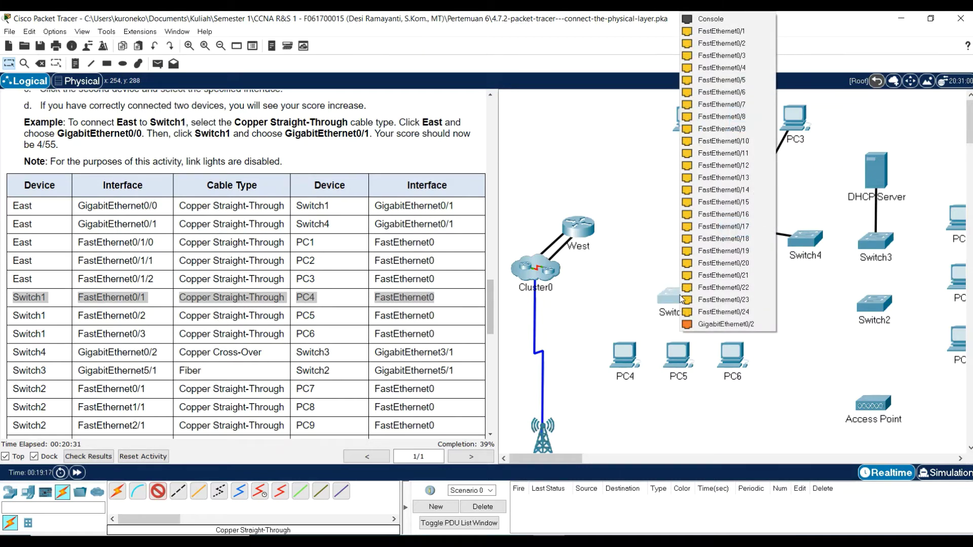
left_click(750, 33)
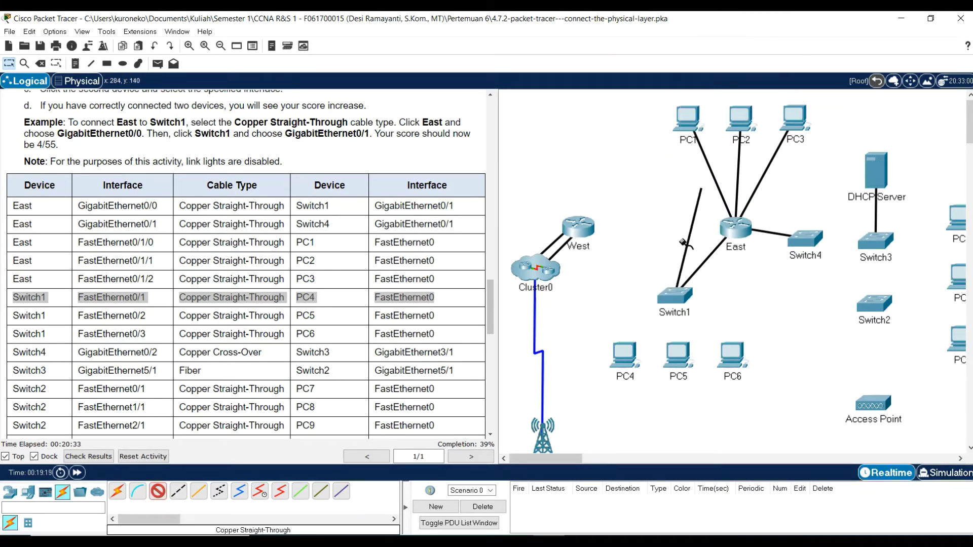
left_click(625, 361)
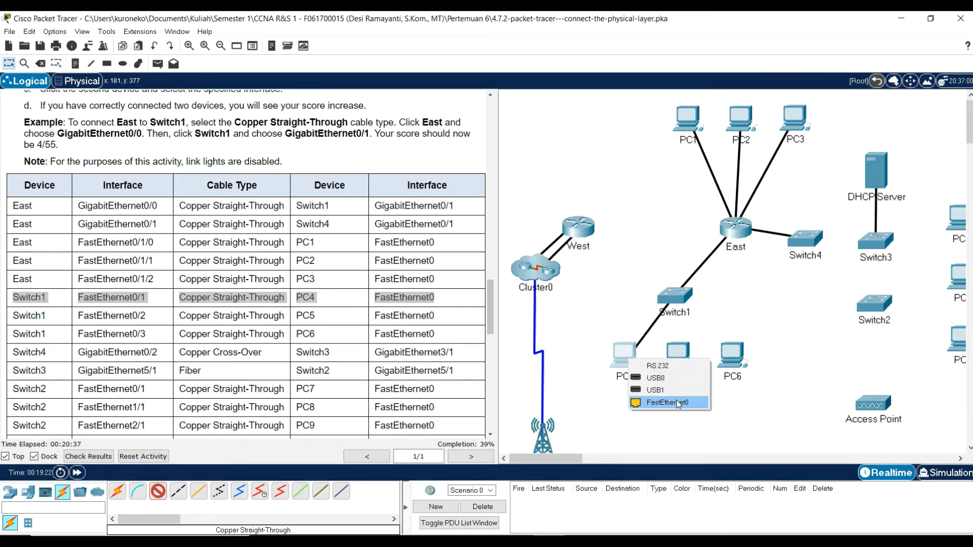
left_click(678, 403)
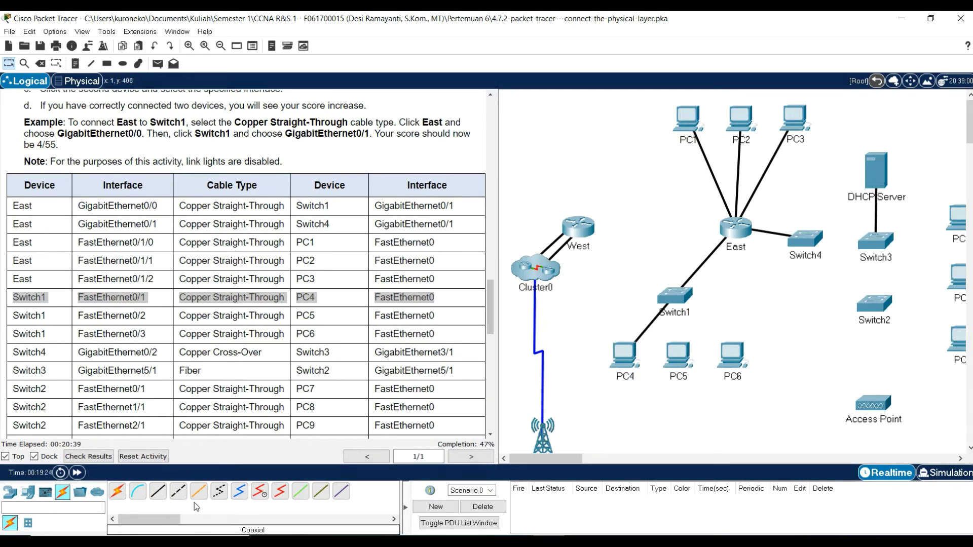
Step: Connect Switch1's FastEthernet0/2 to PC5's FastEthernet0 with a Copper Straight-Through cable
left_click(162, 496)
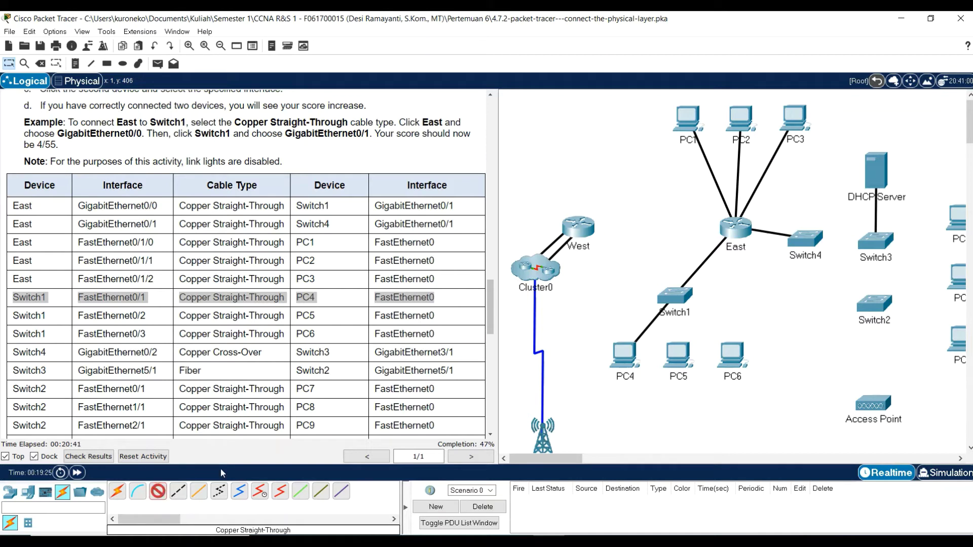
left_click(684, 299)
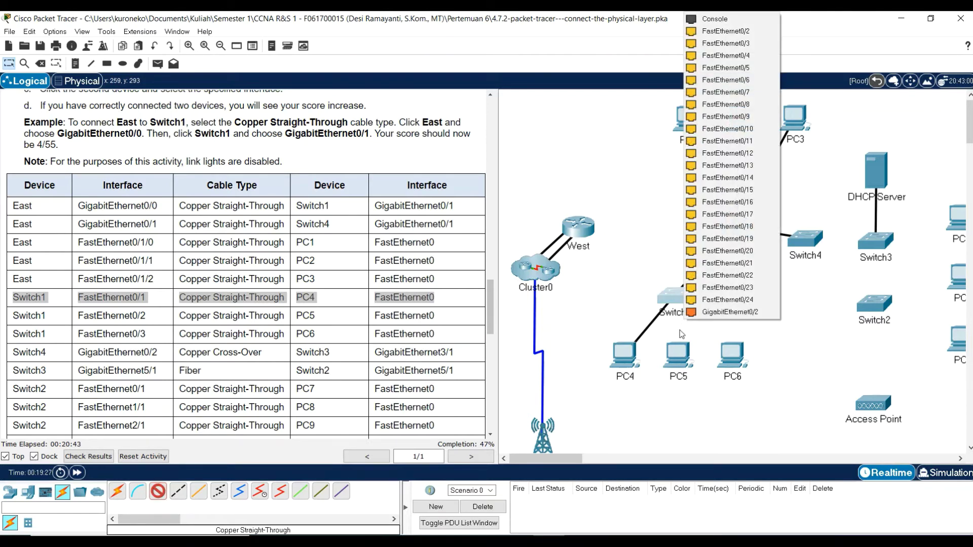
left_click(740, 32)
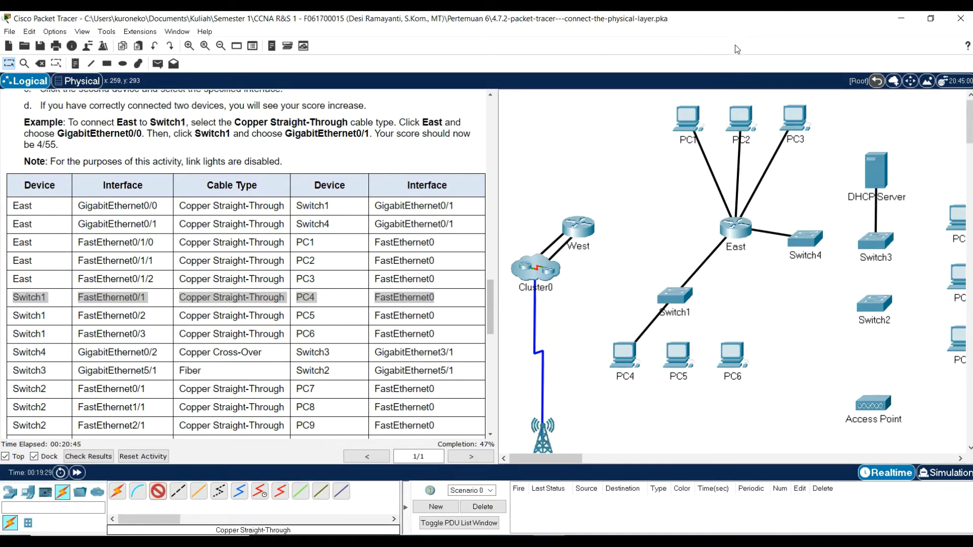
left_click(687, 361)
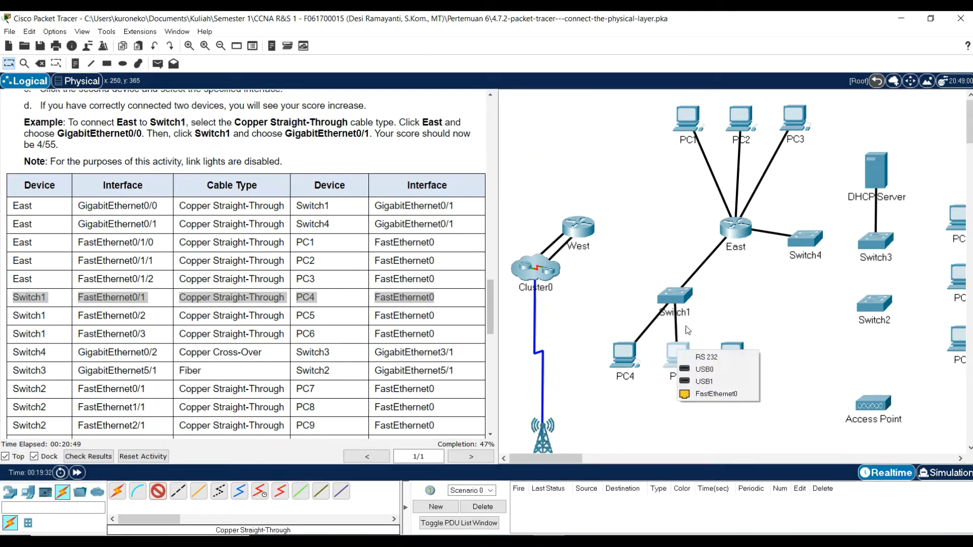
left_click(718, 392)
Step: Highlight the PC6 row in the connection table and cable Switch1's FastEthernet0/3 to PC6's FastEthernet0 with Copper Straight-Through
left_click(54, 335)
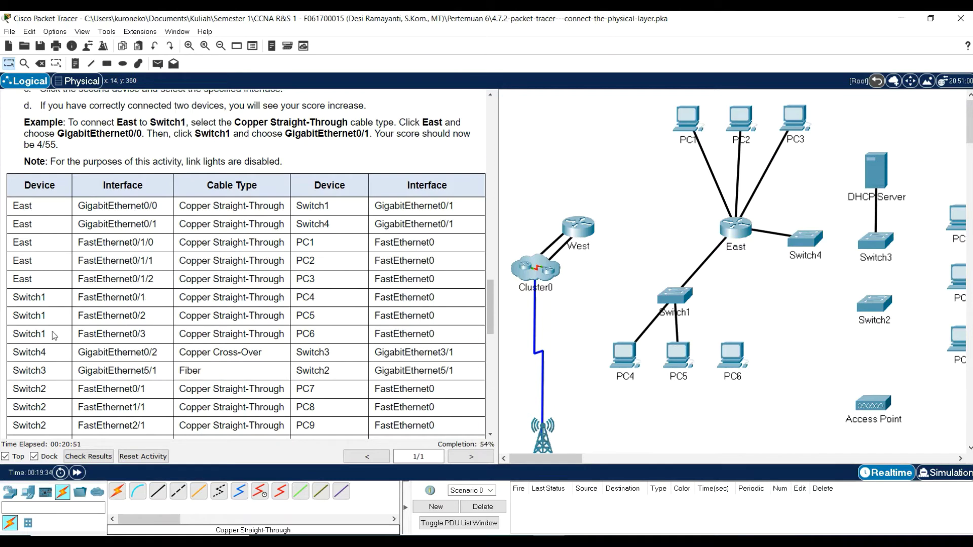
left_click_drag(21, 337, 446, 337)
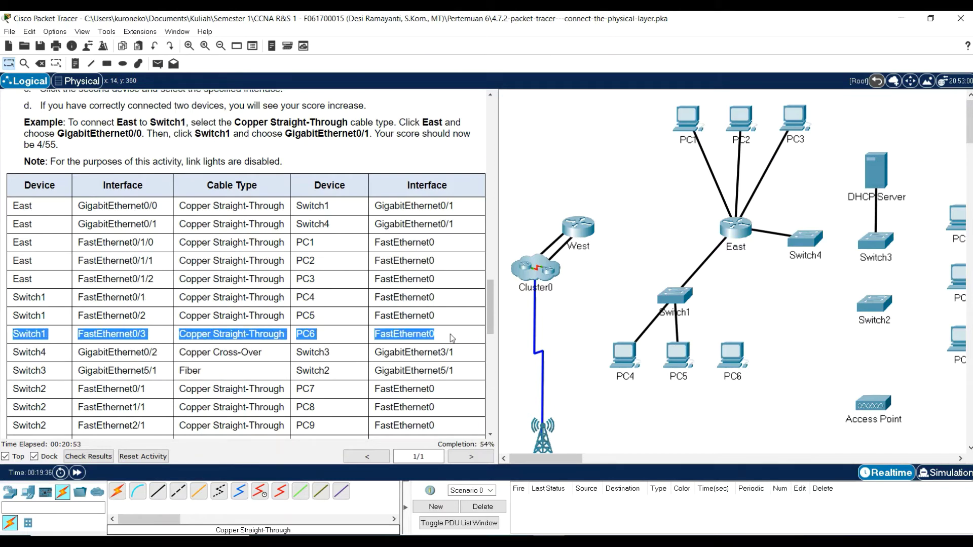
left_click(158, 491)
left_click(680, 298)
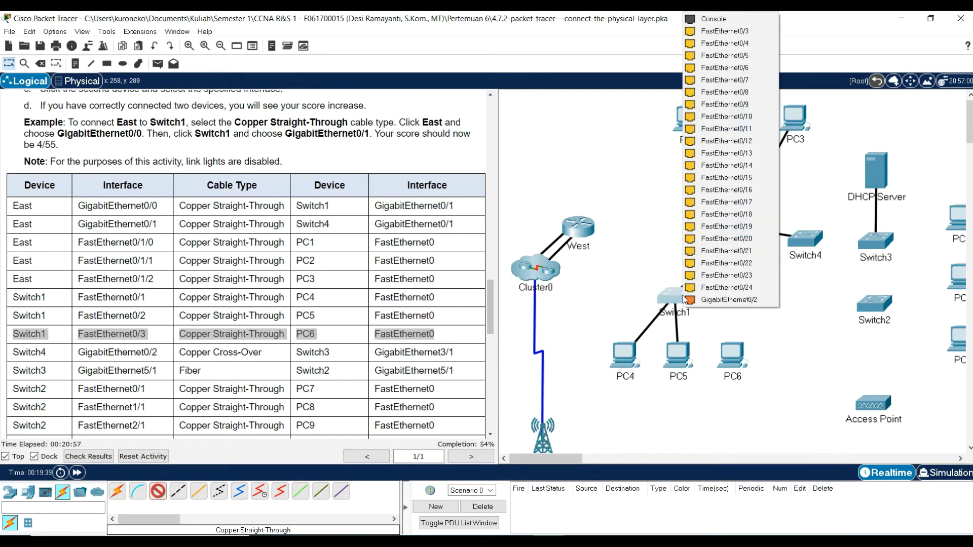
left_click(725, 31)
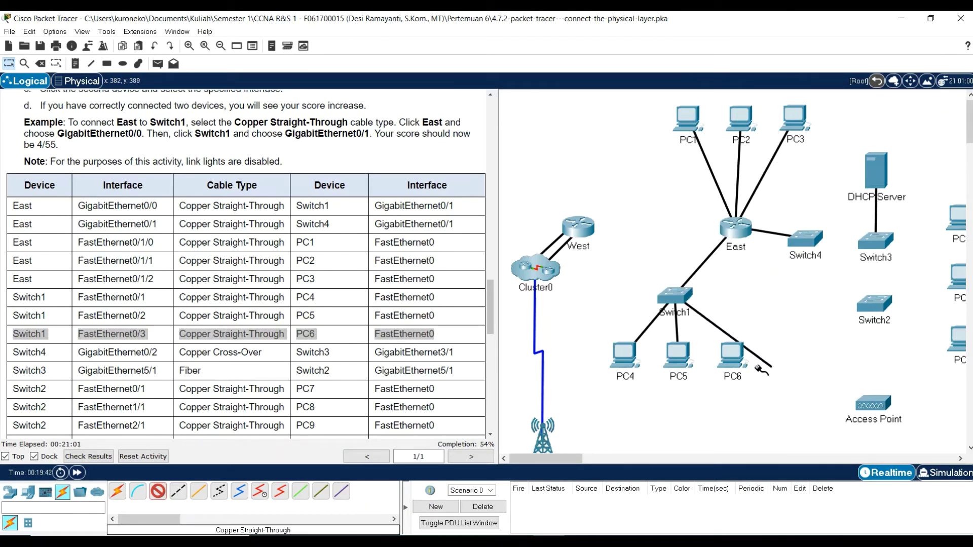
left_click(731, 361)
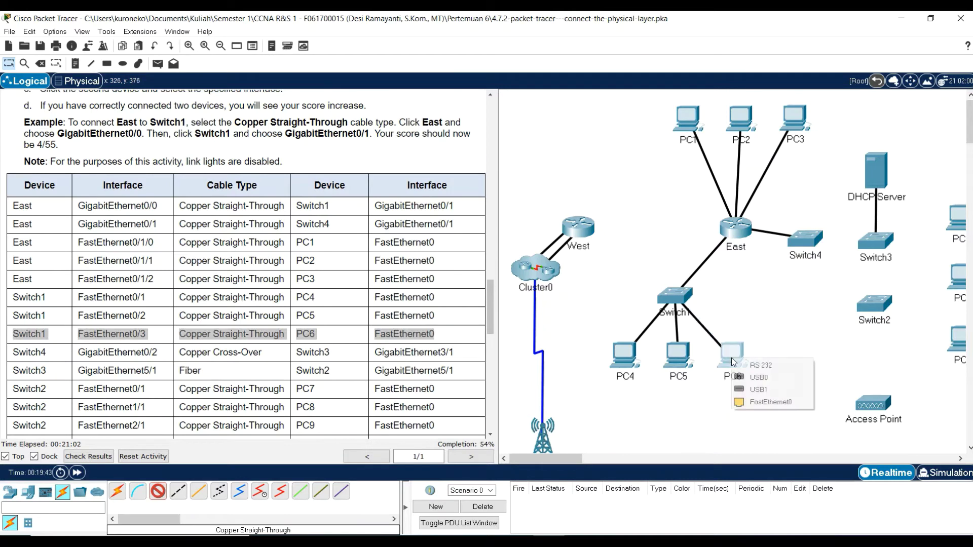
left_click(768, 402)
Step: Connect Switch4 to Switch3's GigabitEthernet3/1 with a Copper Cross-Over cable
left_click(168, 356)
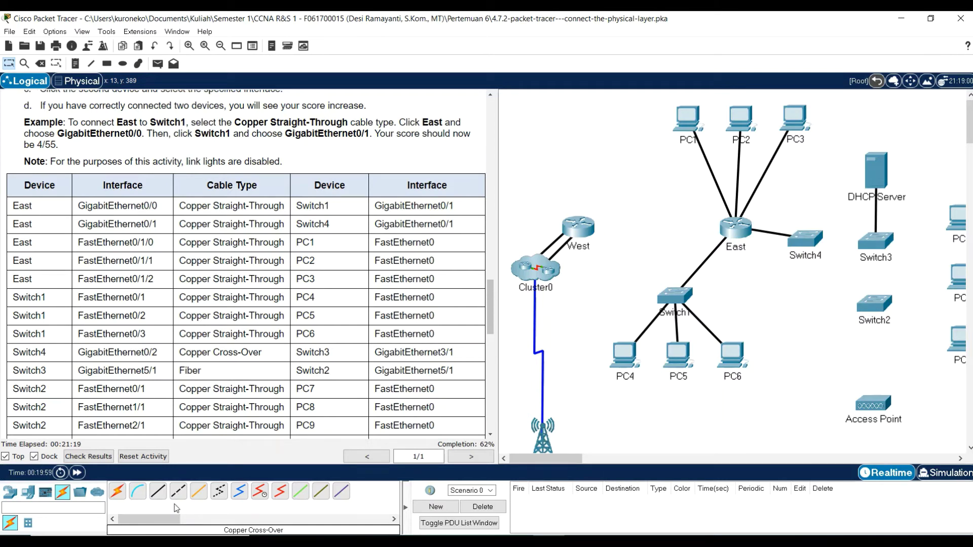
left_click(158, 491)
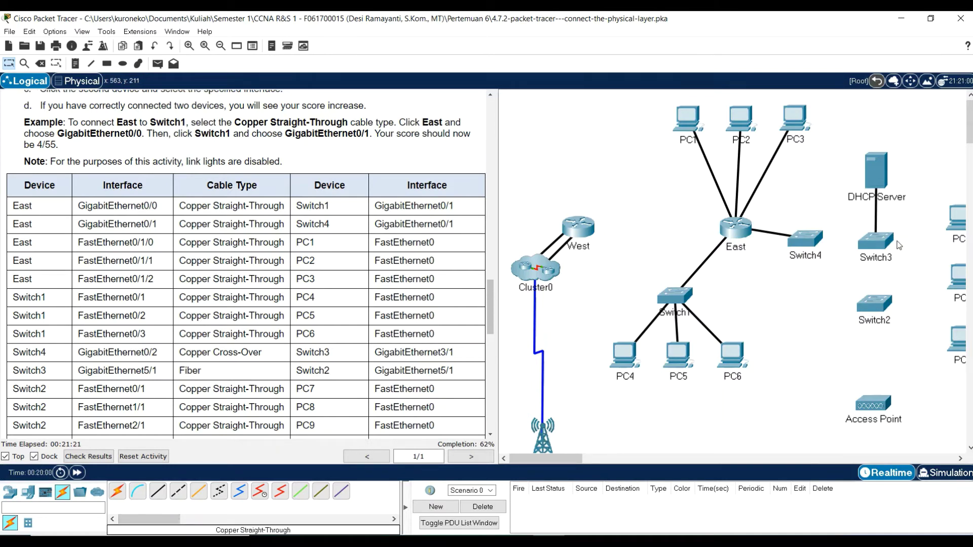
mouse_move(542, 459)
left_mouse_down()
mouse_move(593, 460)
mouse_move(561, 459)
left_mouse_up()
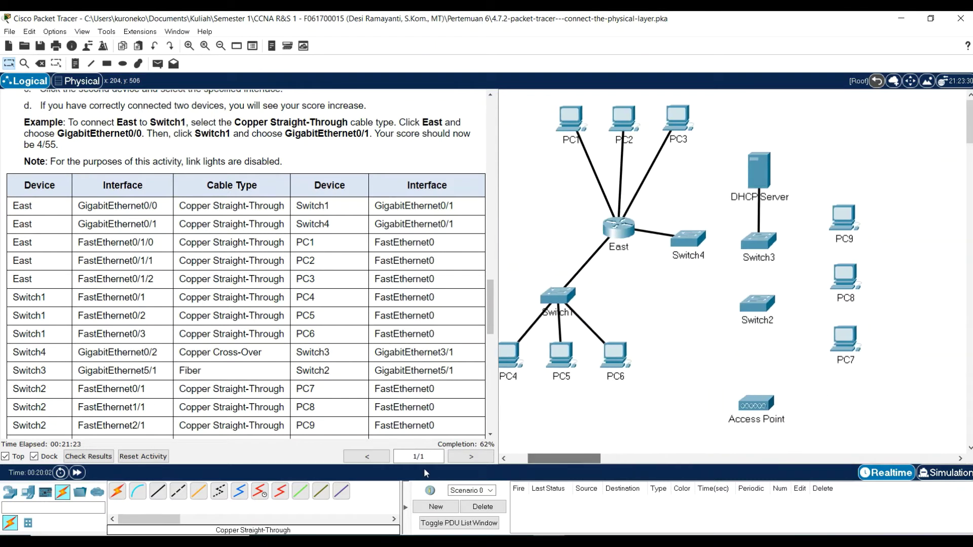
left_click(180, 495)
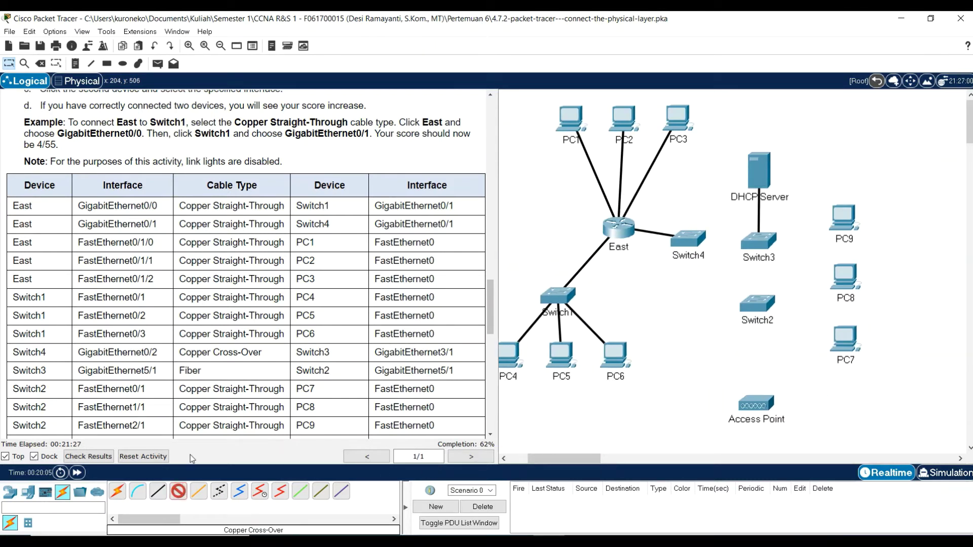
left_click(694, 237)
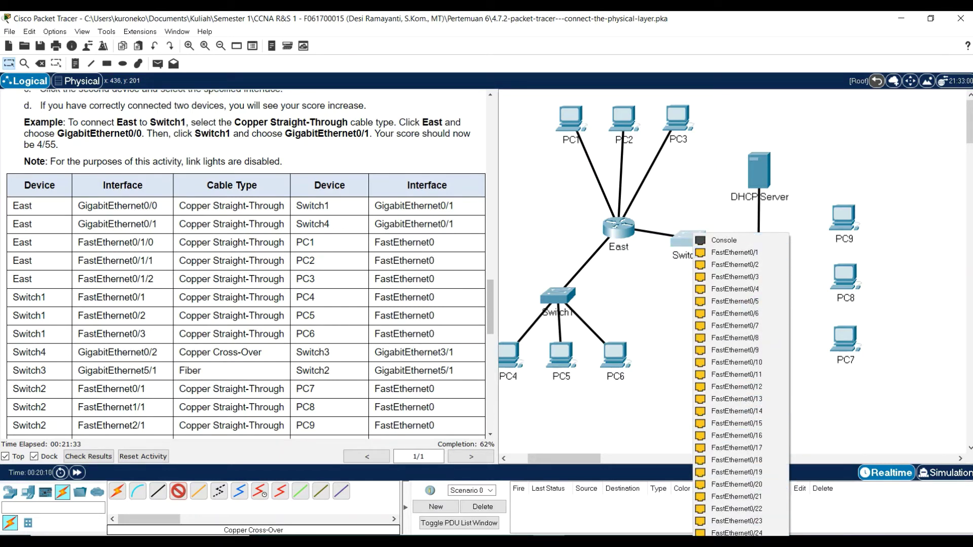
left_click(733, 533)
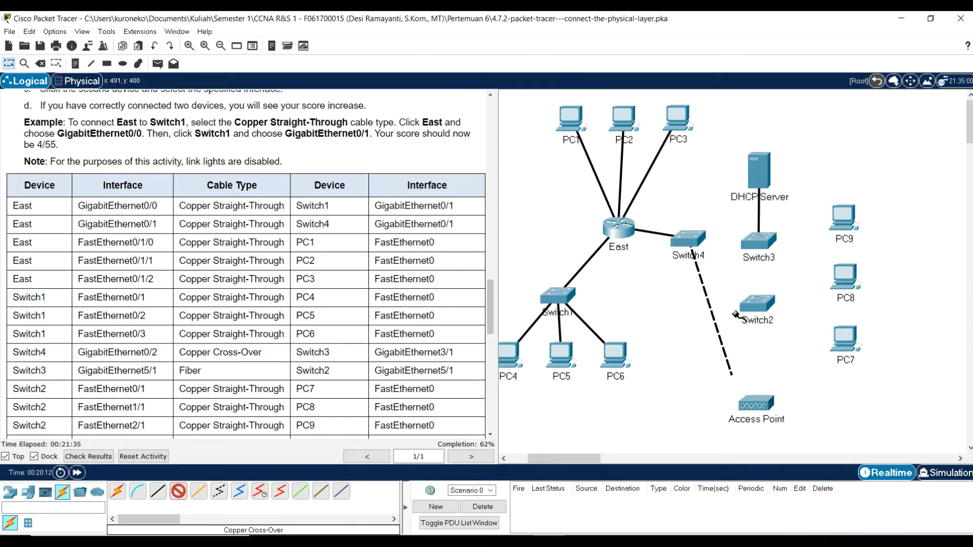
left_click(763, 241)
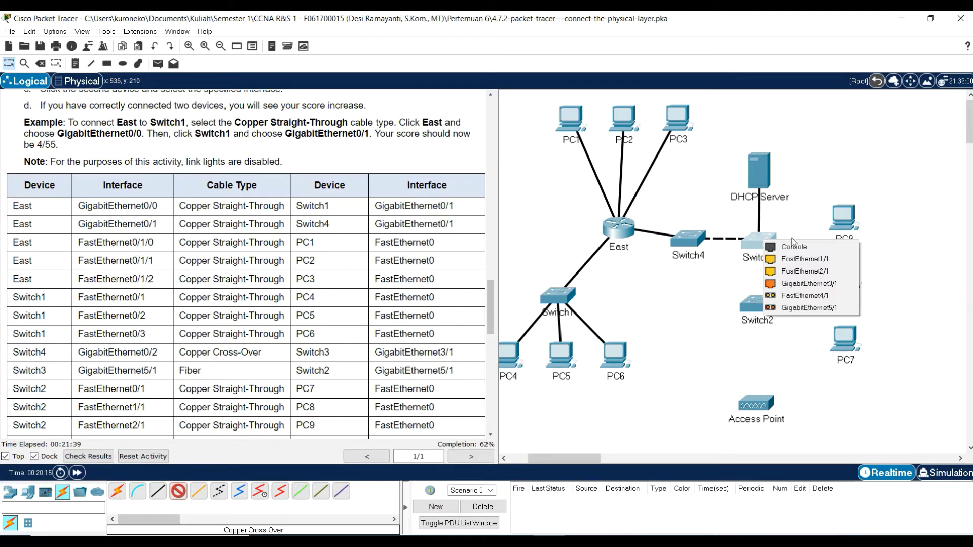
left_click(837, 281)
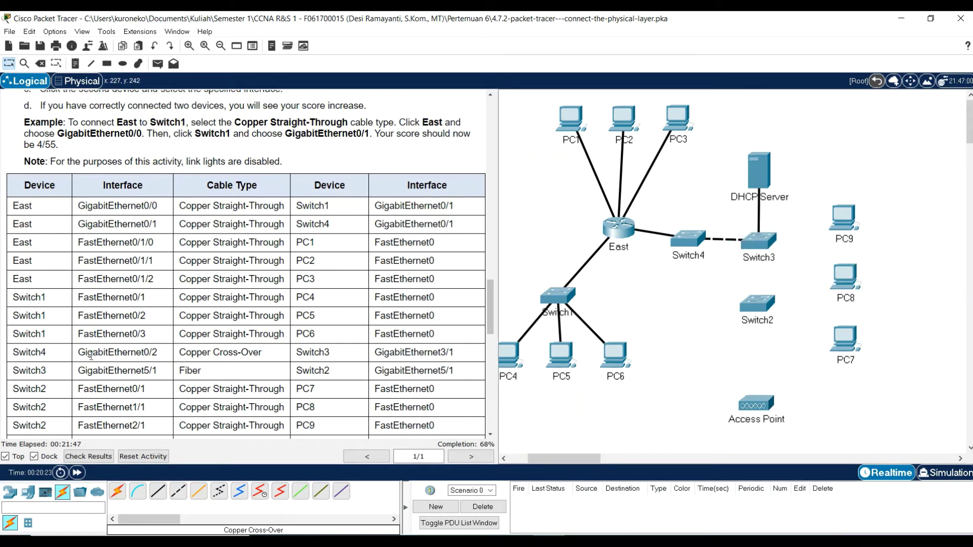
Step: Highlight the Switch3–Switch2 row in the connection table and cable Switch3's GigabitEthernet5/1 to Switch2's GigabitEthernet5/1 with Fiber
left_click_drag(19, 369, 462, 375)
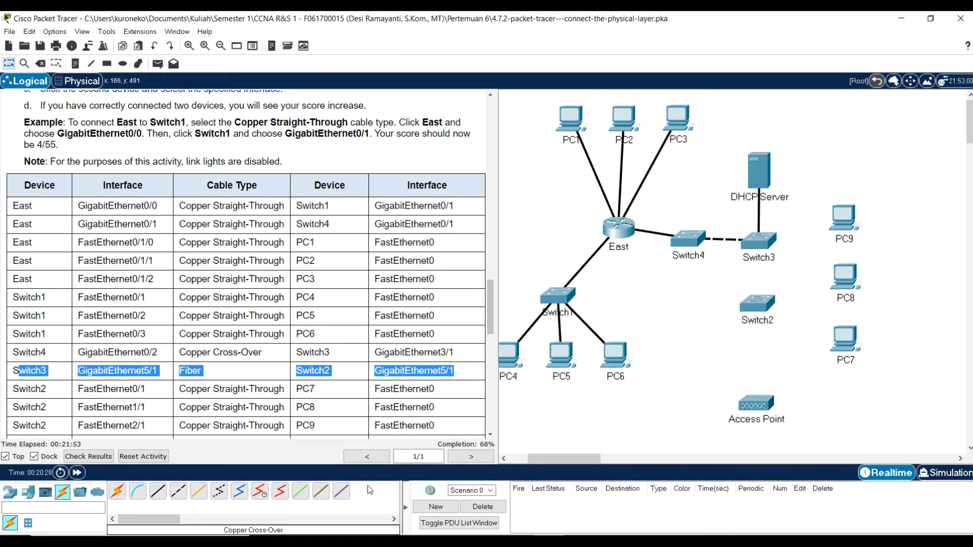
left_click(204, 495)
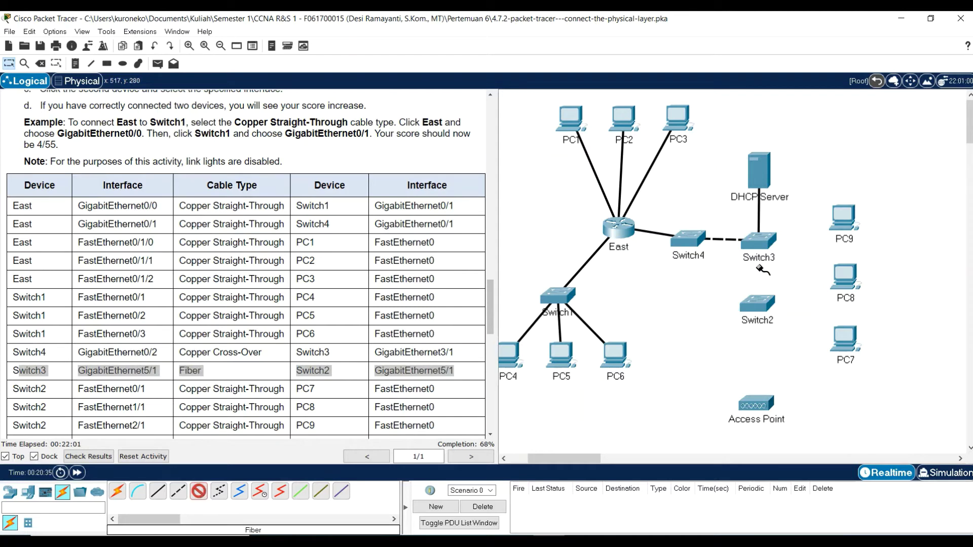
left_click(763, 243)
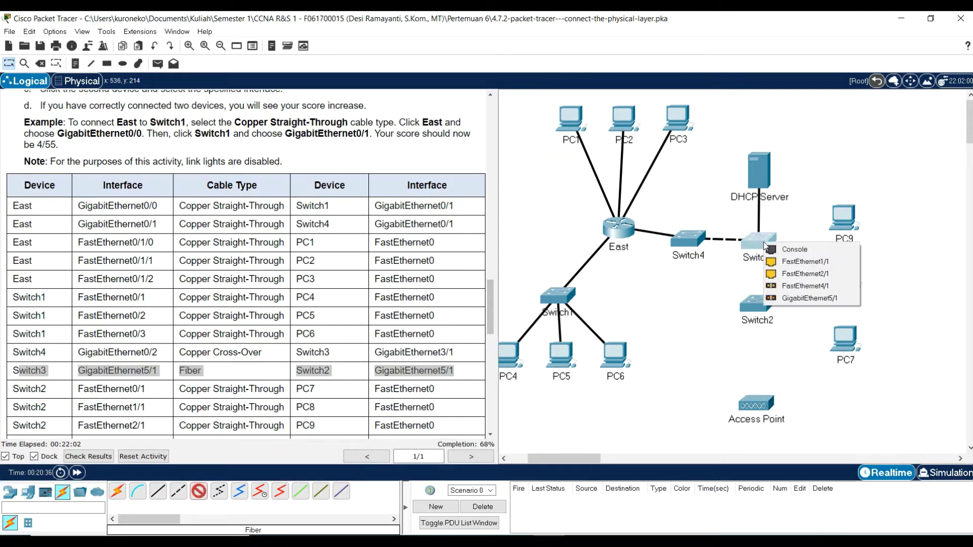
left_click(820, 299)
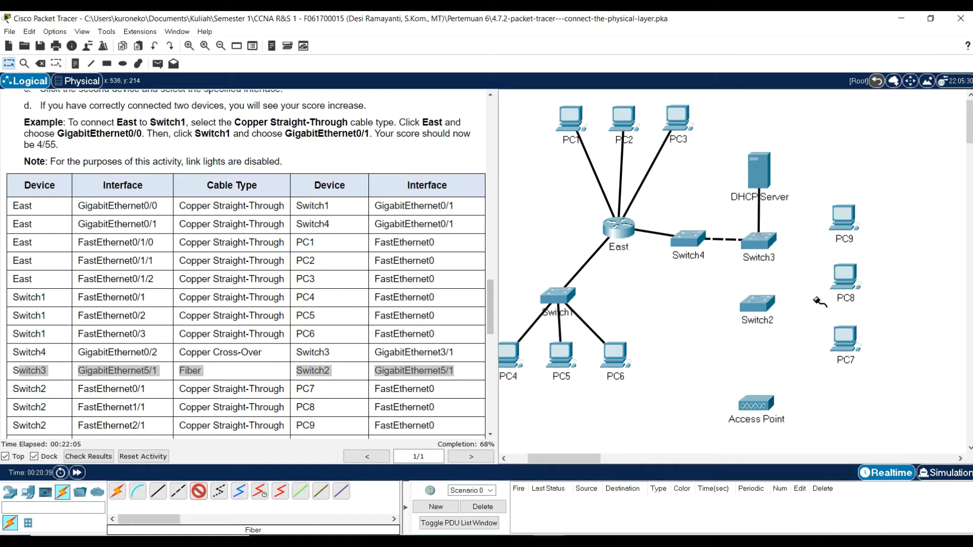
left_click(759, 303)
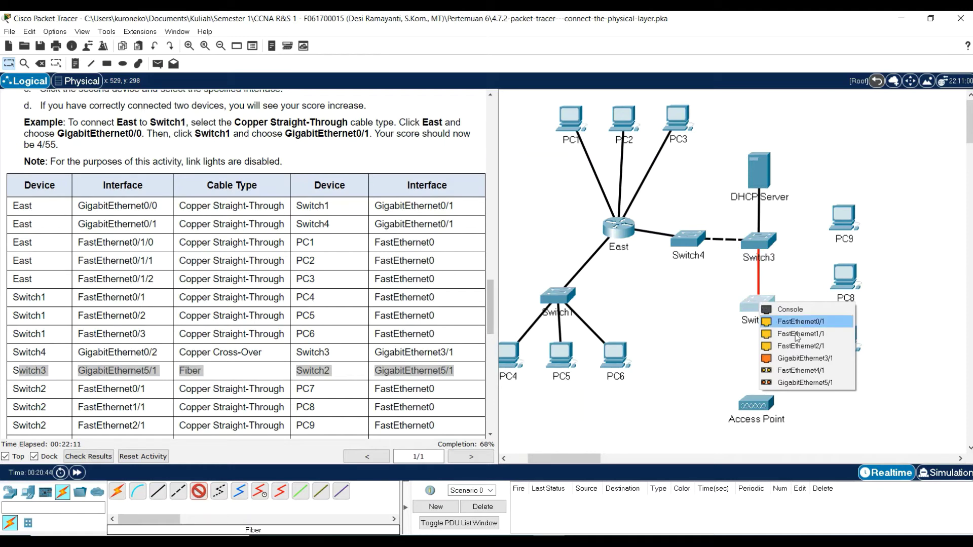
left_click(811, 383)
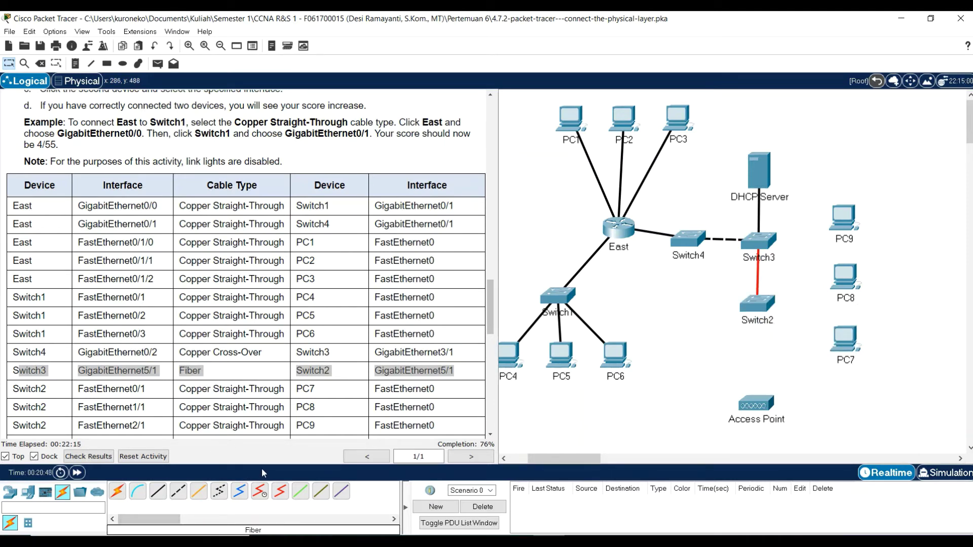
scroll(23, 378, "down", 2)
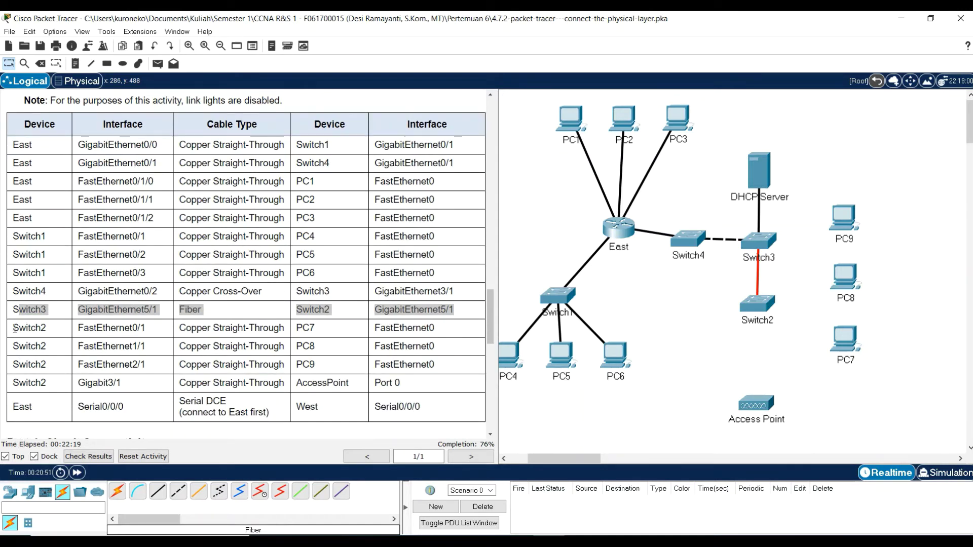
Step: Highlight the PC7 row in the connection table and cable Switch2's FastEthernet0/1 to PC7's FastEthernet0 with Copper Straight-Through
left_click_drag(14, 329, 42, 329)
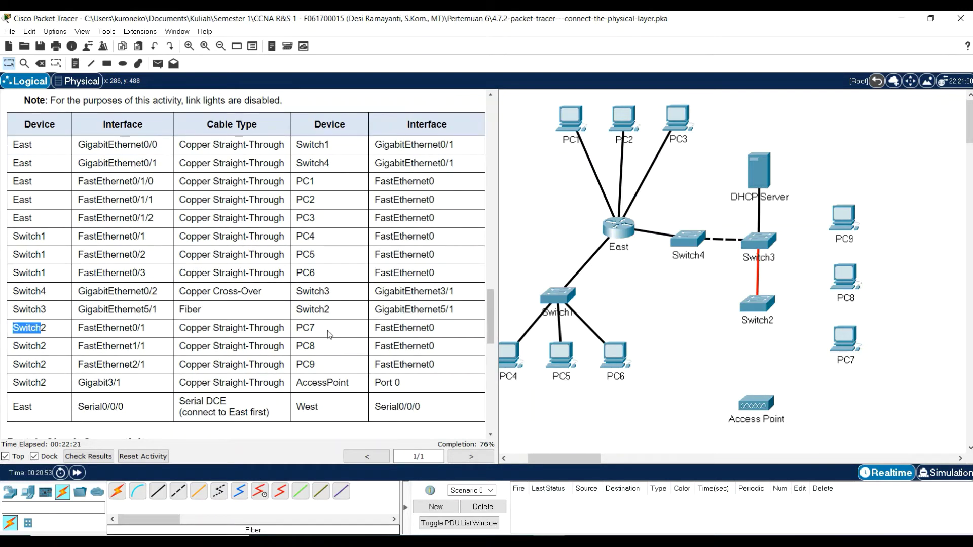
left_click(311, 325)
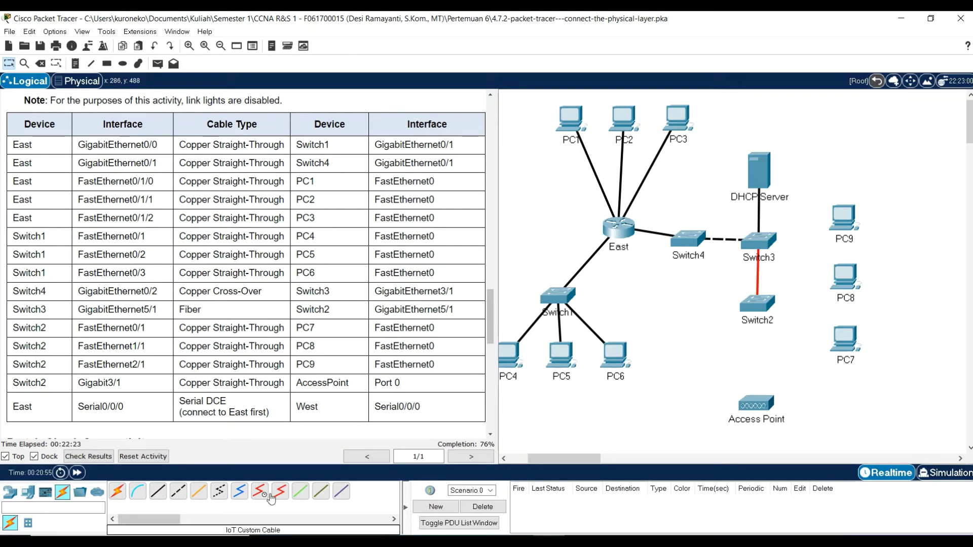
left_click(156, 496)
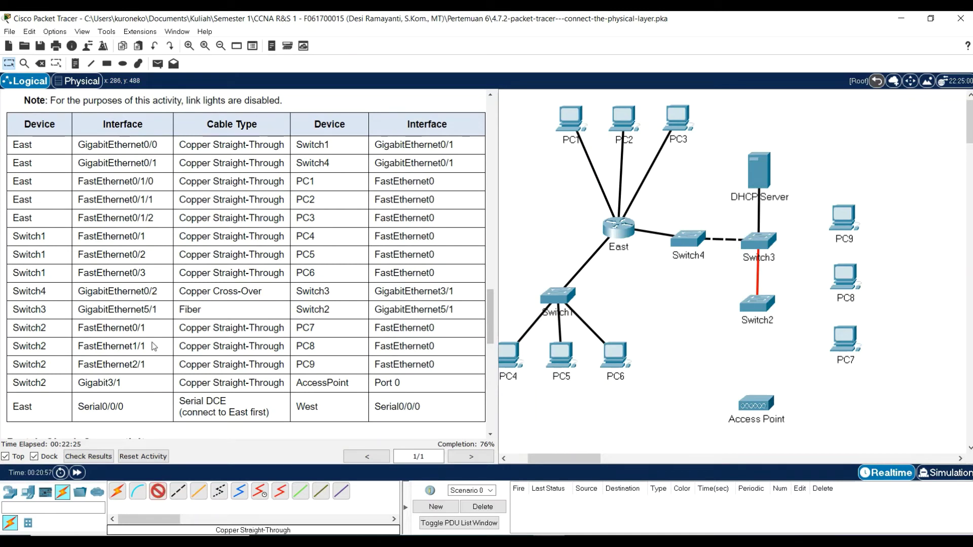
left_click_drag(19, 330, 439, 333)
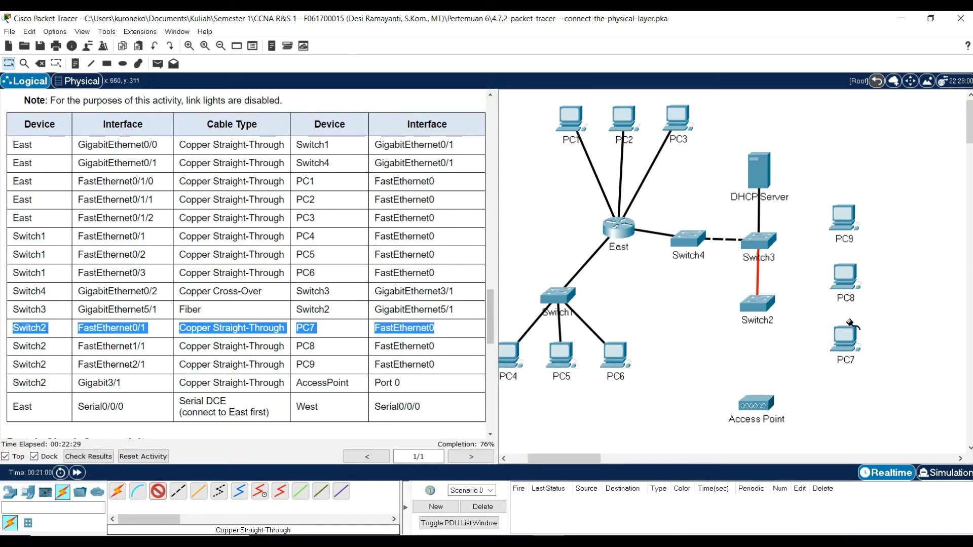
left_click(760, 305)
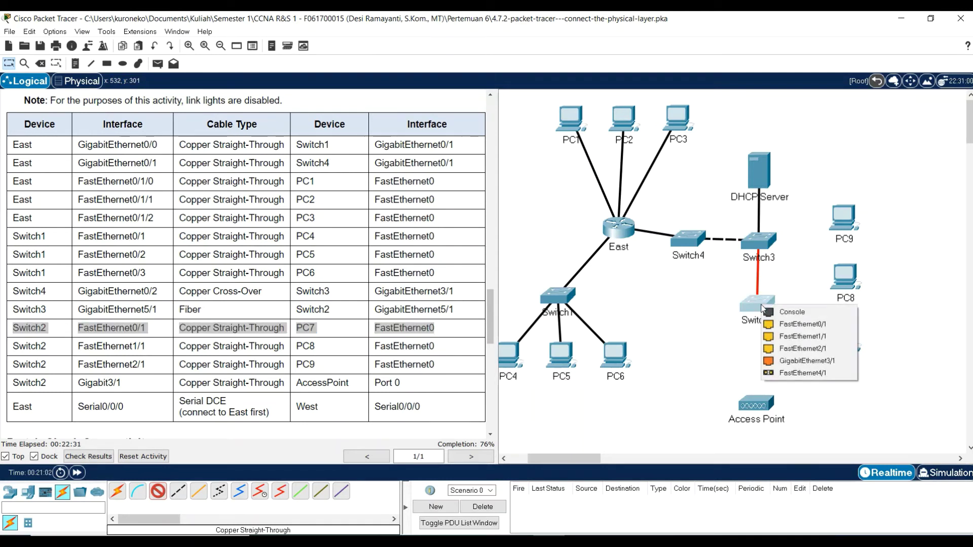
left_click(804, 324)
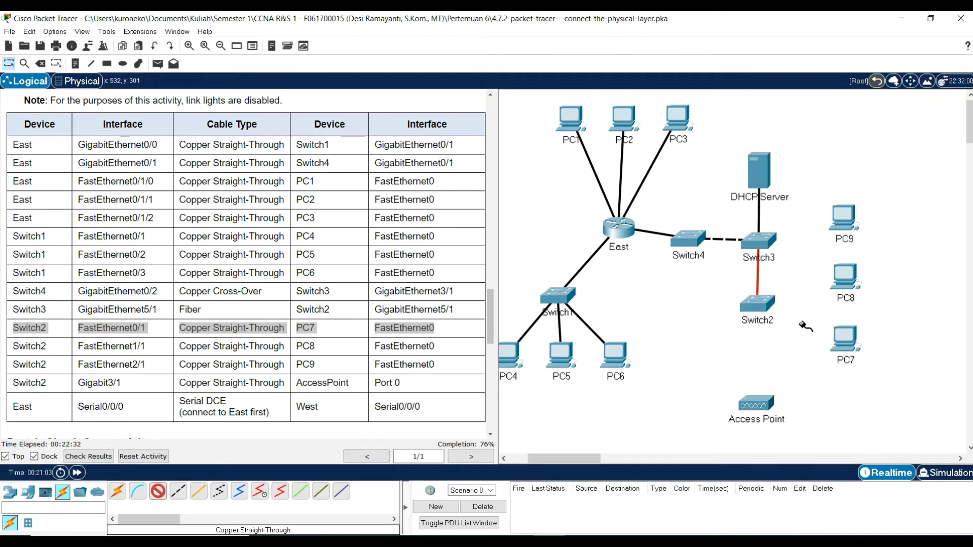
left_click(855, 347)
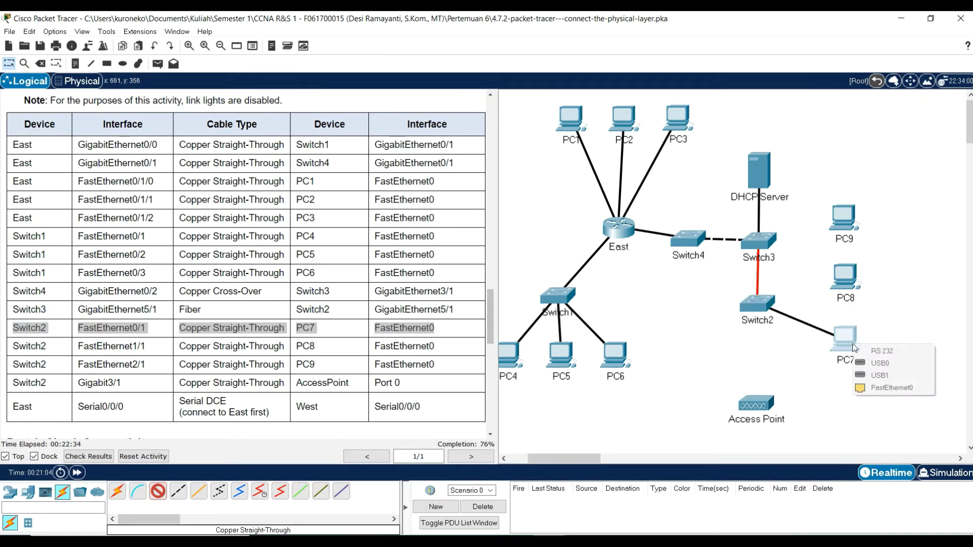
left_click(890, 388)
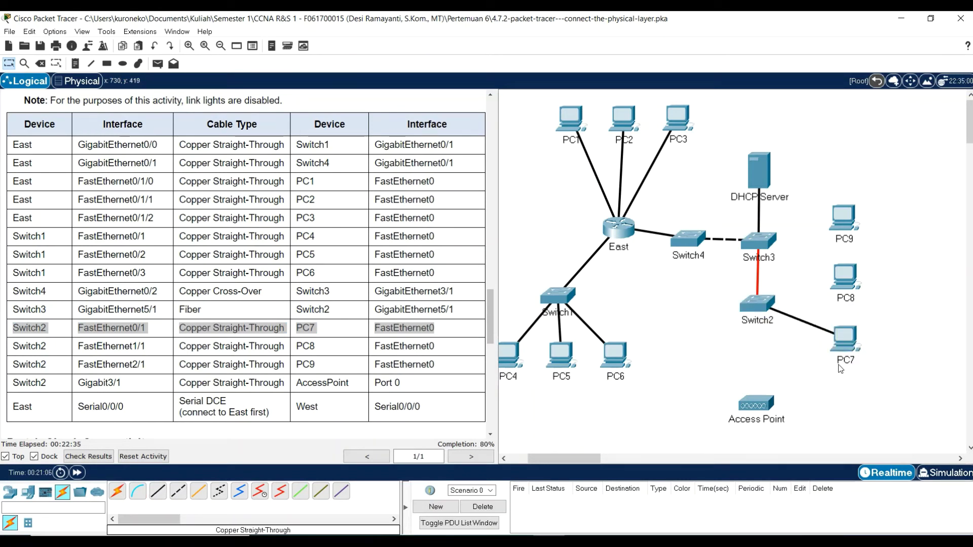
Step: Connect Switch2's FastEthernet1/1 to PC8's FastEthernet0 with a Copper Straight-Through cable
left_click(162, 495)
left_click(17, 344)
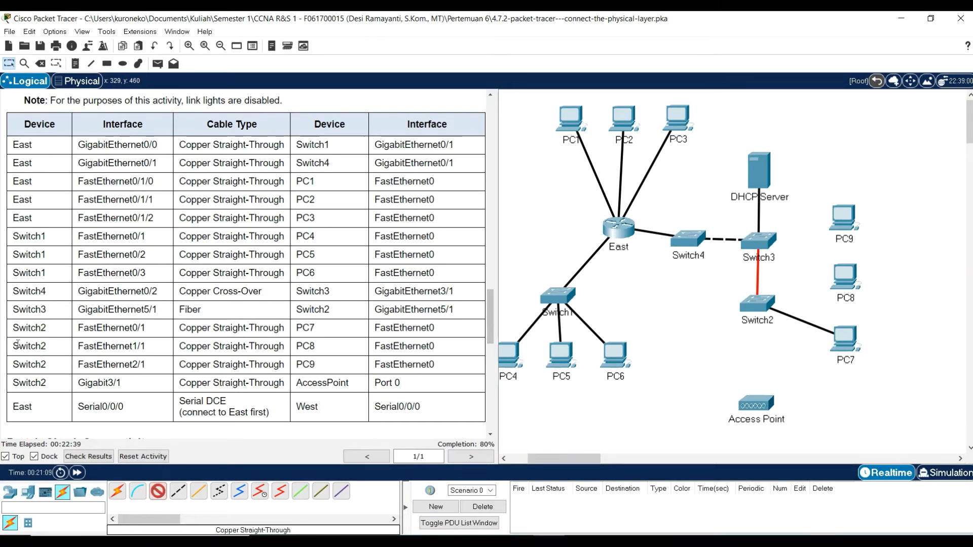
left_click(760, 301)
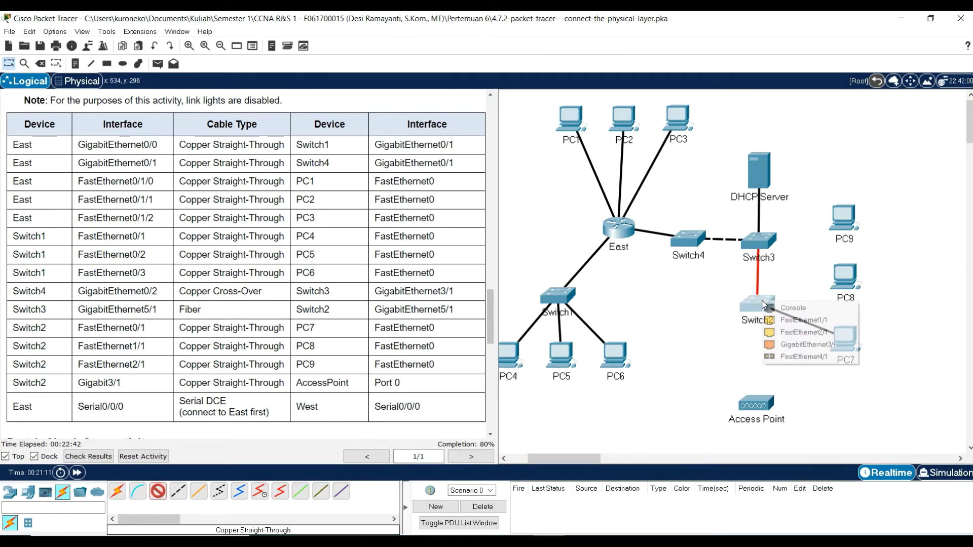
left_click(819, 324)
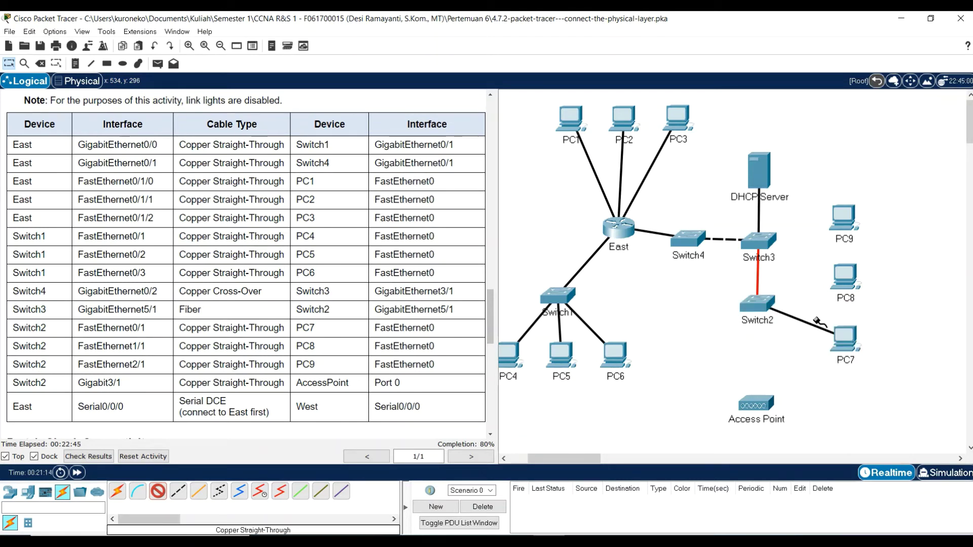
left_click(852, 279)
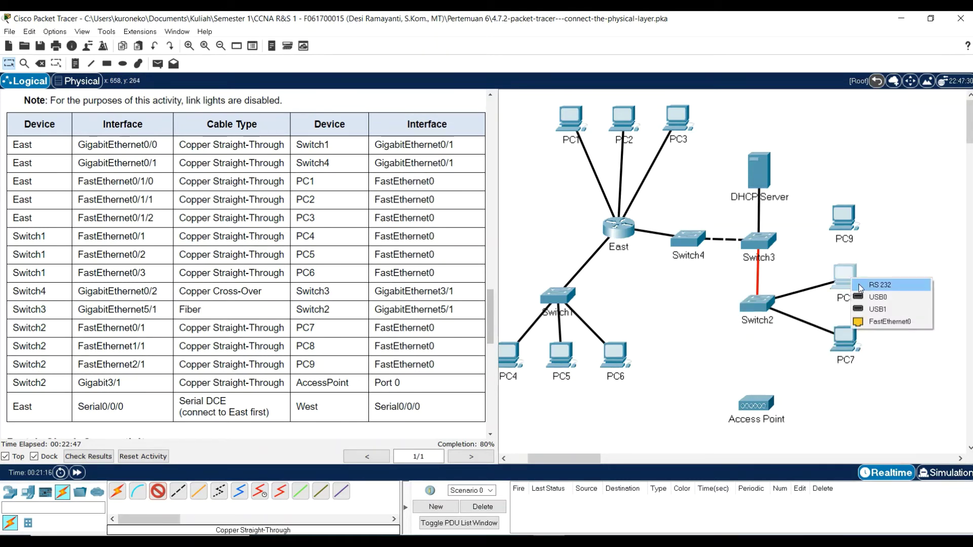
left_click(886, 327)
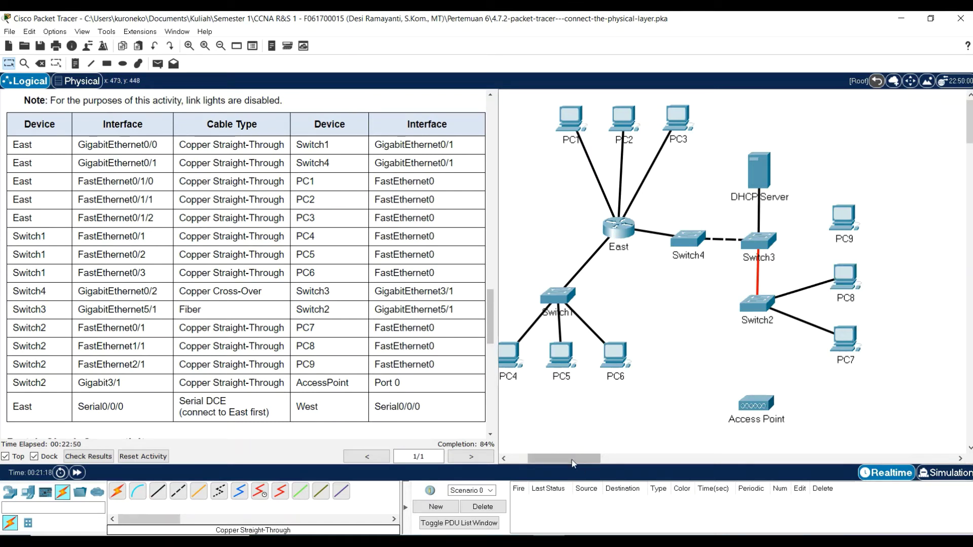
Step: Highlight the PC9 row in the connection table and cable Switch2's FastEthernet2/1 to PC9's FastEthernet0 with Copper Straight-Through
left_click(157, 495)
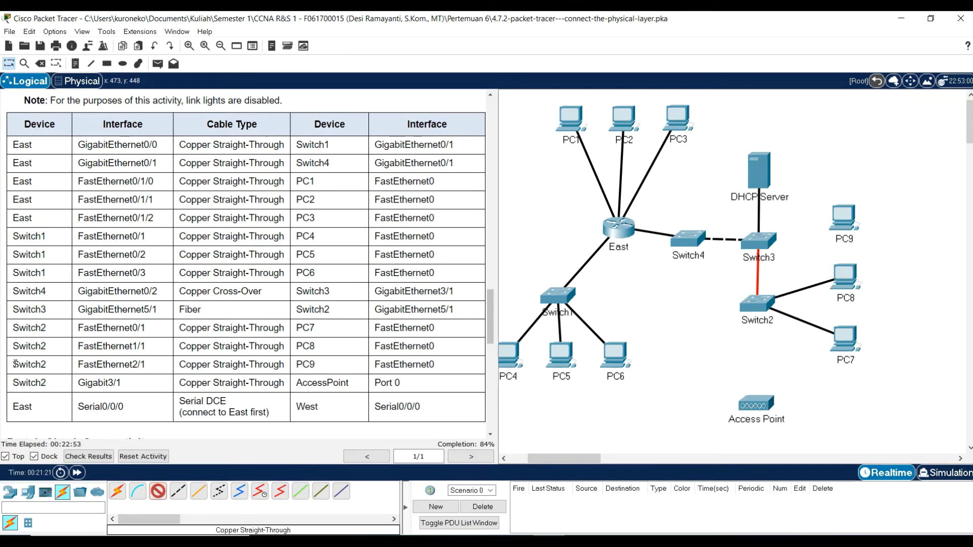
left_click_drag(13, 365, 28, 364)
left_click_drag(410, 360, 459, 361)
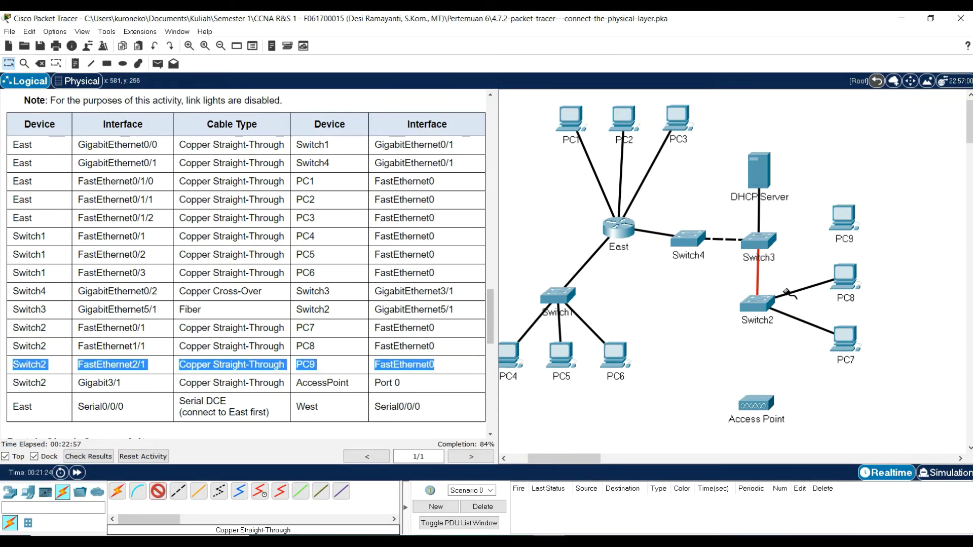
left_click(764, 303)
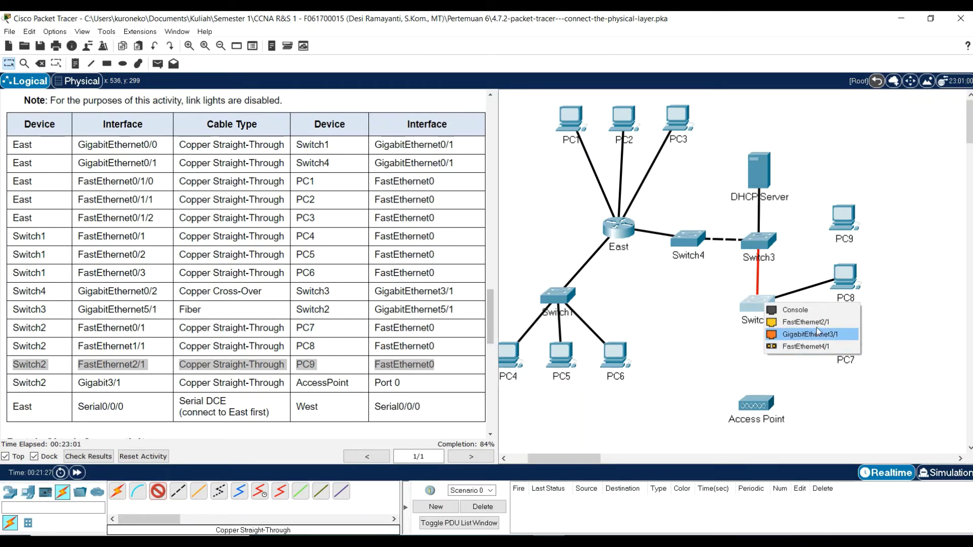
left_click(816, 327)
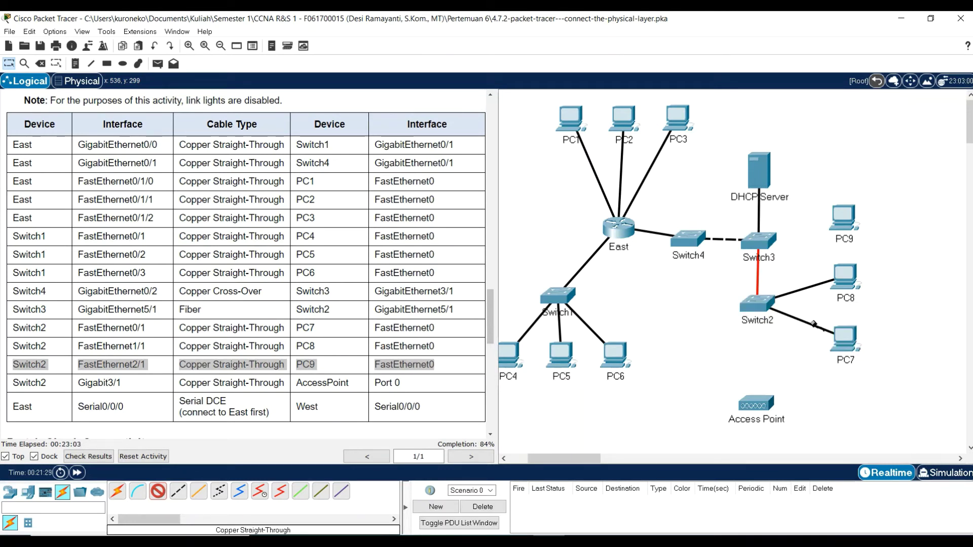
left_click(843, 221)
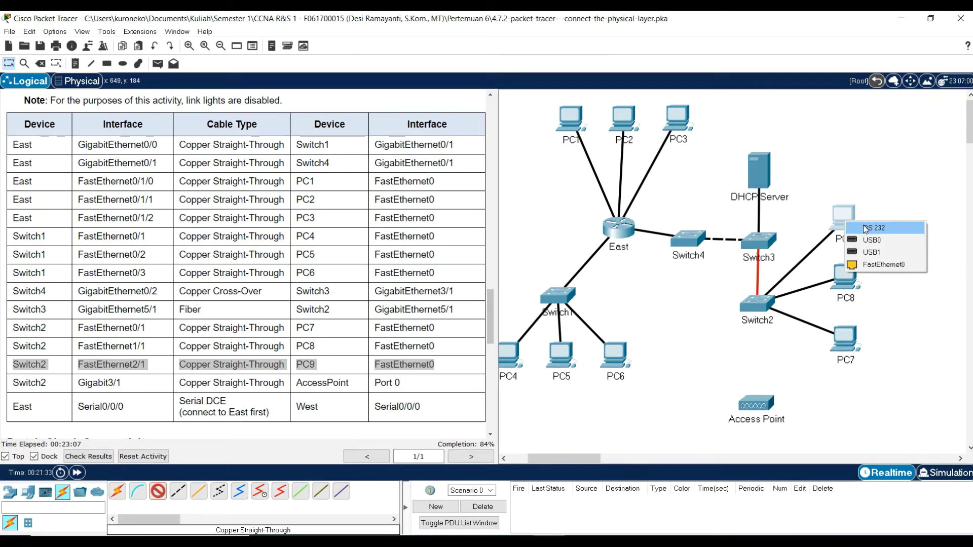
left_click(889, 265)
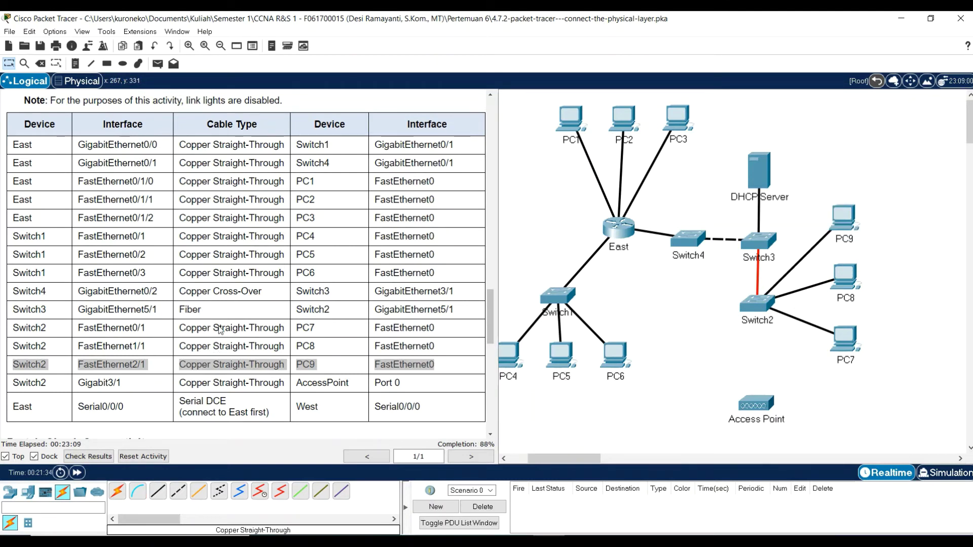
Step: Connect Switch2's GigabitEthernet3/1 to the Access Point's Port 0 with a Copper Straight-Through cable
scroll(137, 290, "down", 3)
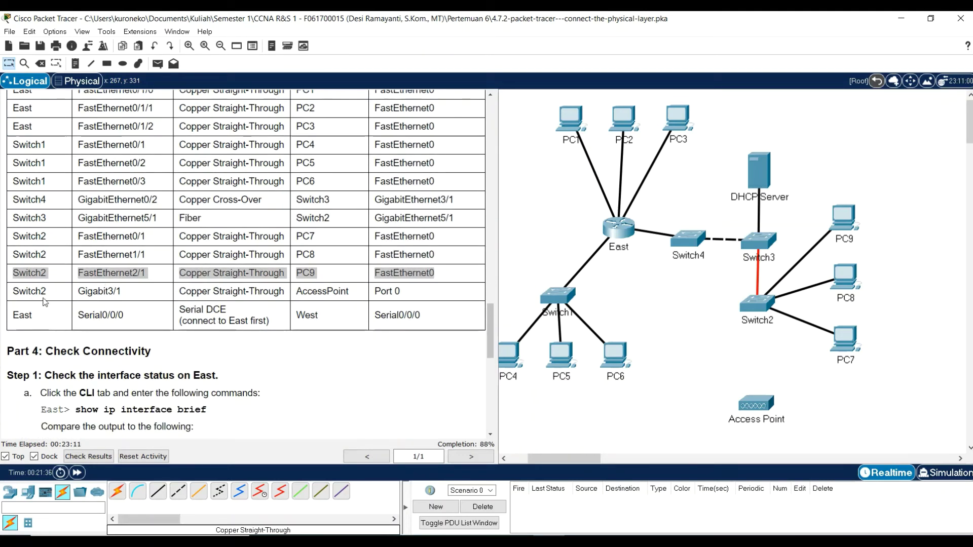
left_click(46, 300)
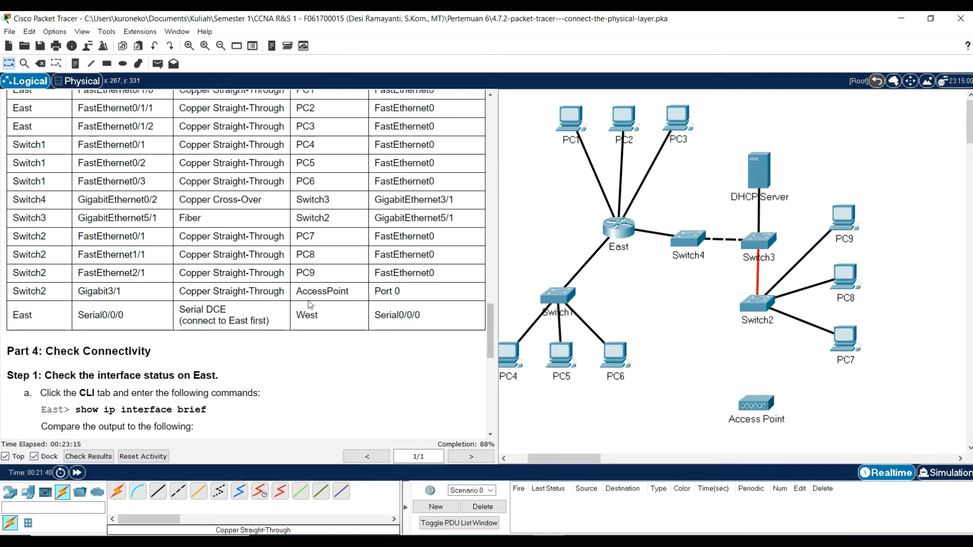
left_click(157, 494)
left_click(762, 303)
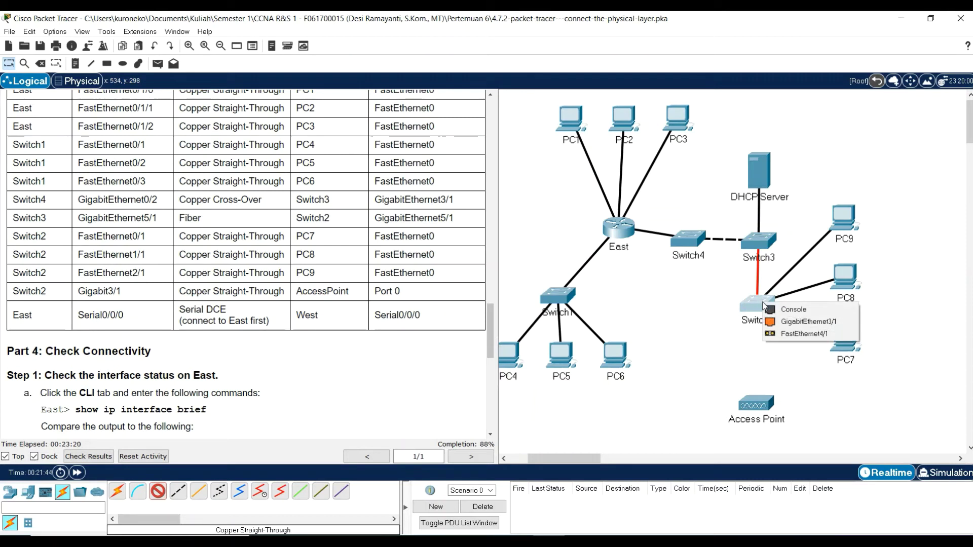
left_click(832, 321)
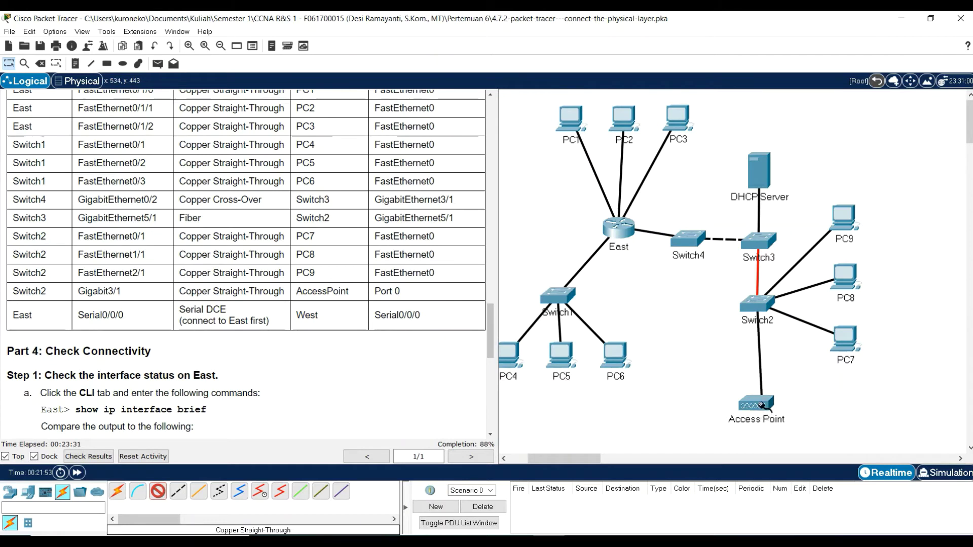
left_click(762, 405)
left_click(791, 413)
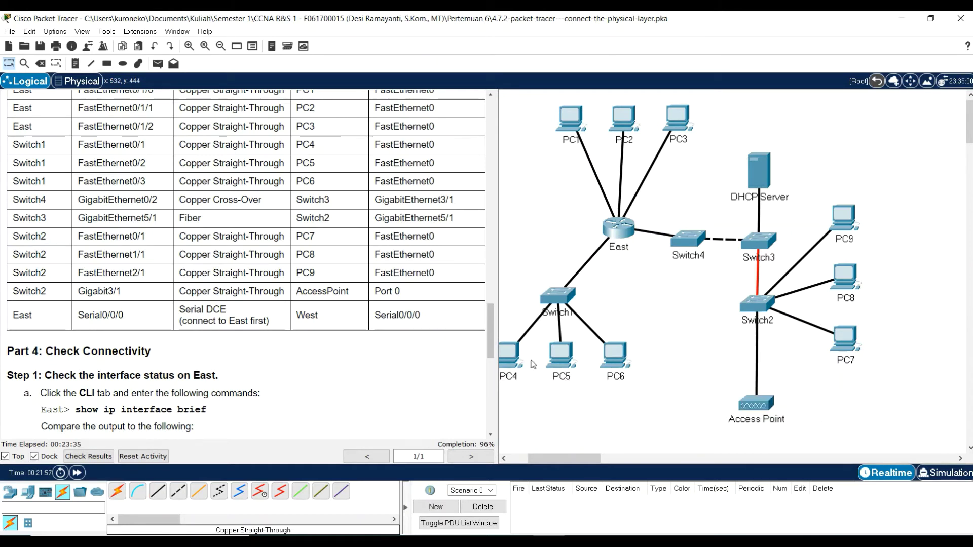
Step: Connect the East router's Serial0/0/0 to the West router's Serial0/0/0 with a Serial DCE cable, starting at East
scroll(194, 306, "up", 3)
scroll(193, 307, "down", 3)
left_click_drag(555, 461, 538, 462)
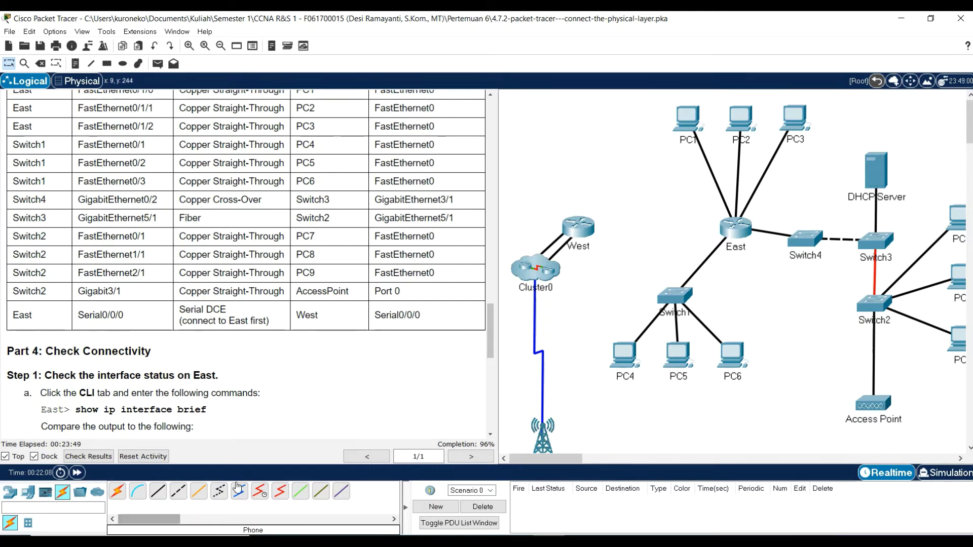
left_click(259, 498)
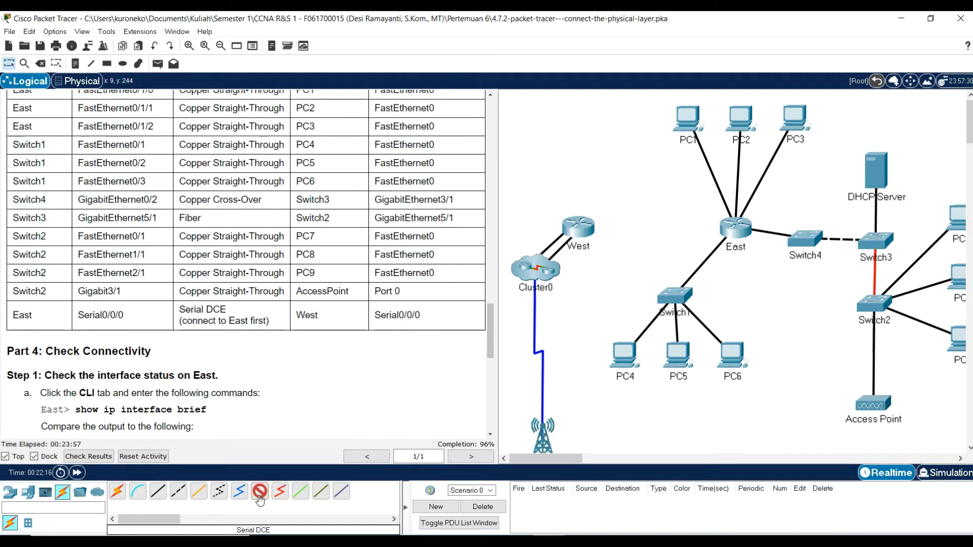
left_click(746, 222)
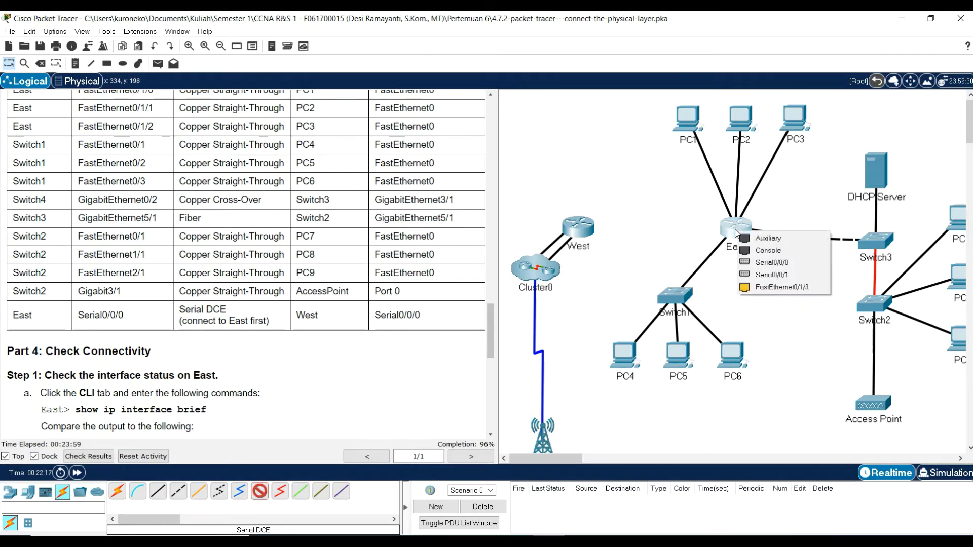
left_click(787, 263)
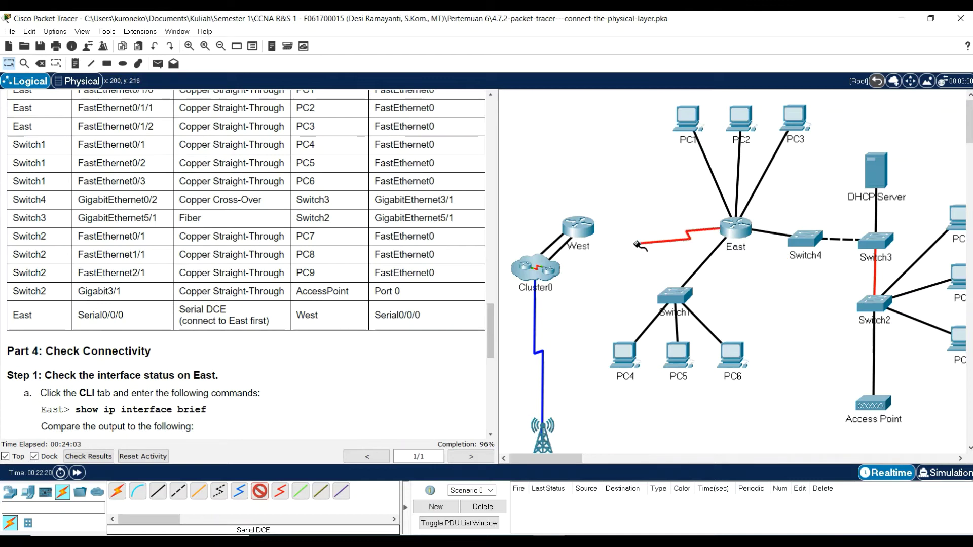
left_click(587, 229)
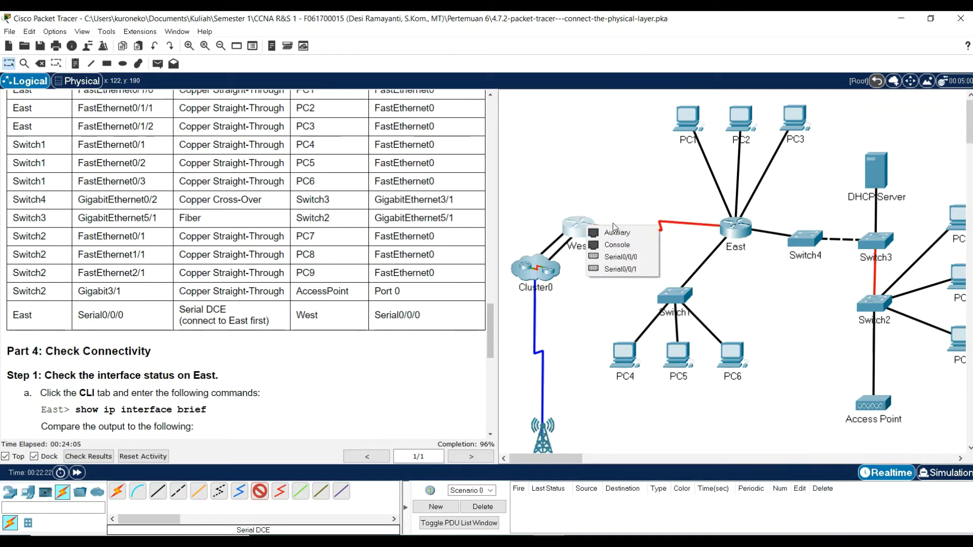
left_click(632, 255)
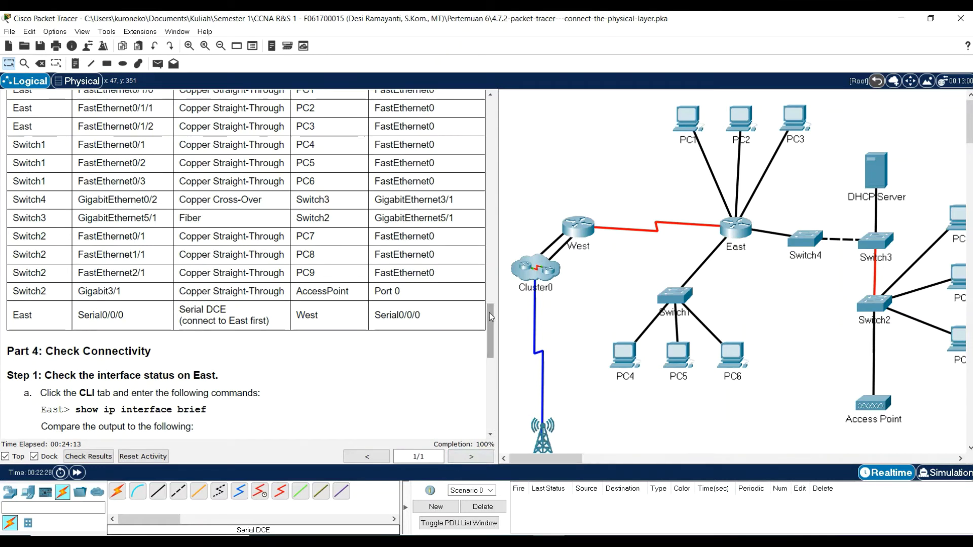
Step: Bring up the Part 4 interface status instructions and open the East router's command line interface beside them
left_click_drag(489, 312, 494, 347)
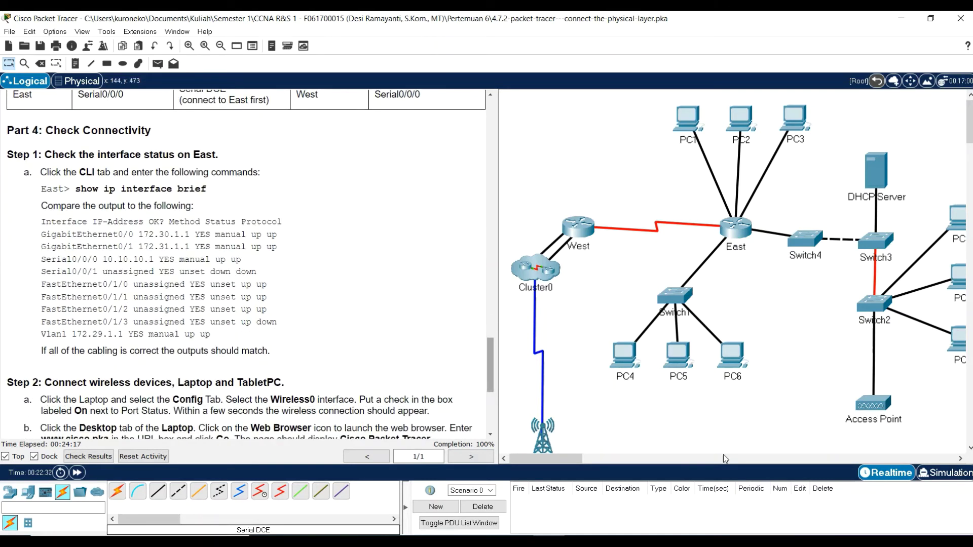
mouse_move(558, 458)
left_mouse_down()
mouse_move(589, 461)
mouse_move(563, 459)
left_mouse_up()
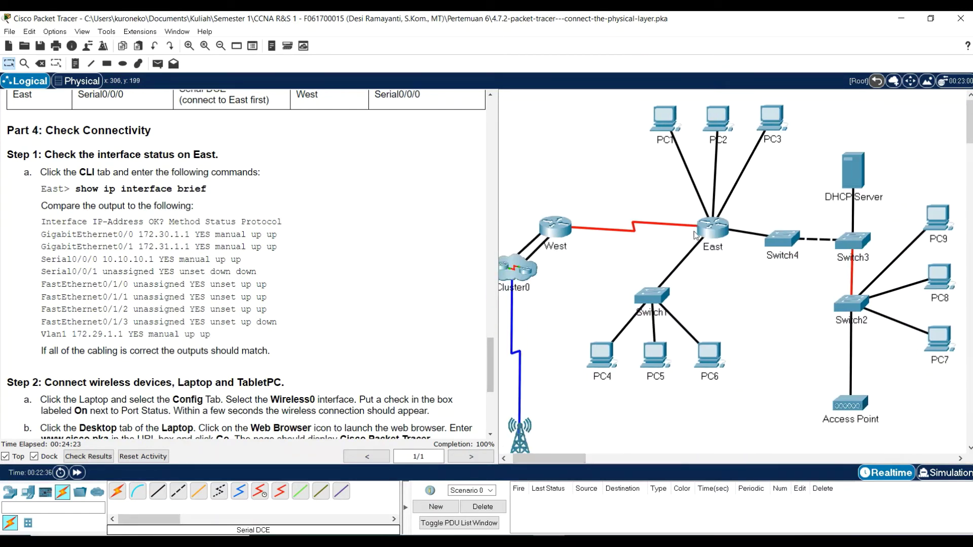
mouse_move(705, 229)
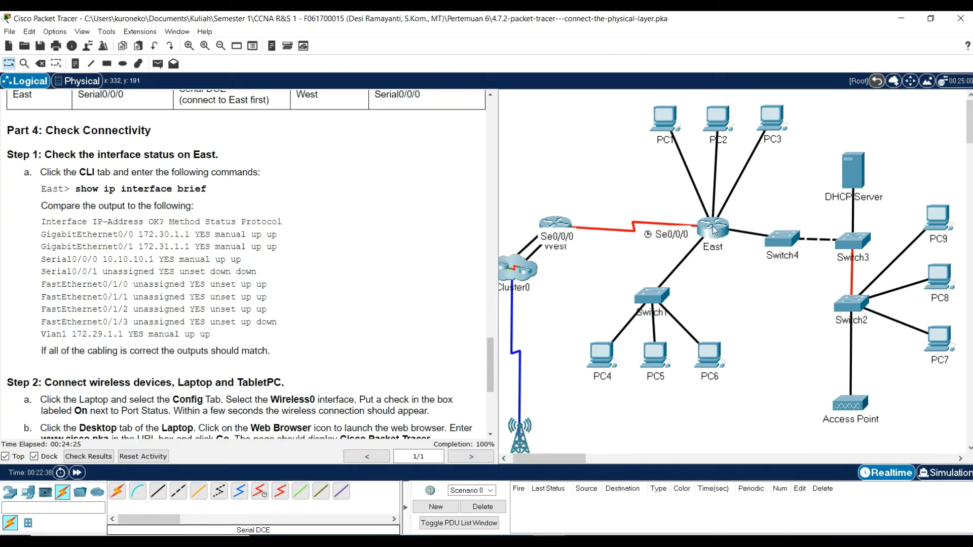
left_click(715, 230)
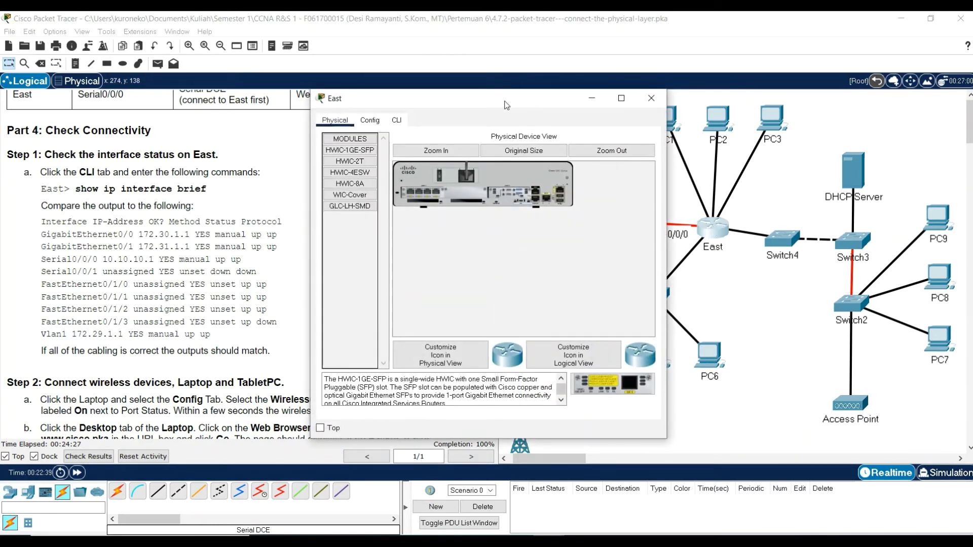
left_click_drag(501, 101, 610, 103)
left_click(501, 122)
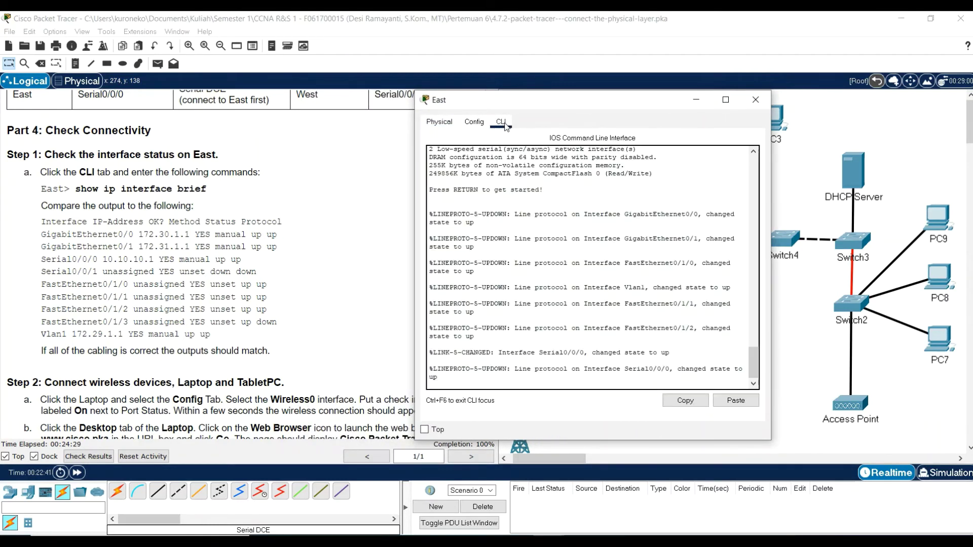
Step: Run show ip interface brief at the East router's user prompt
left_click(569, 378)
key("Return")
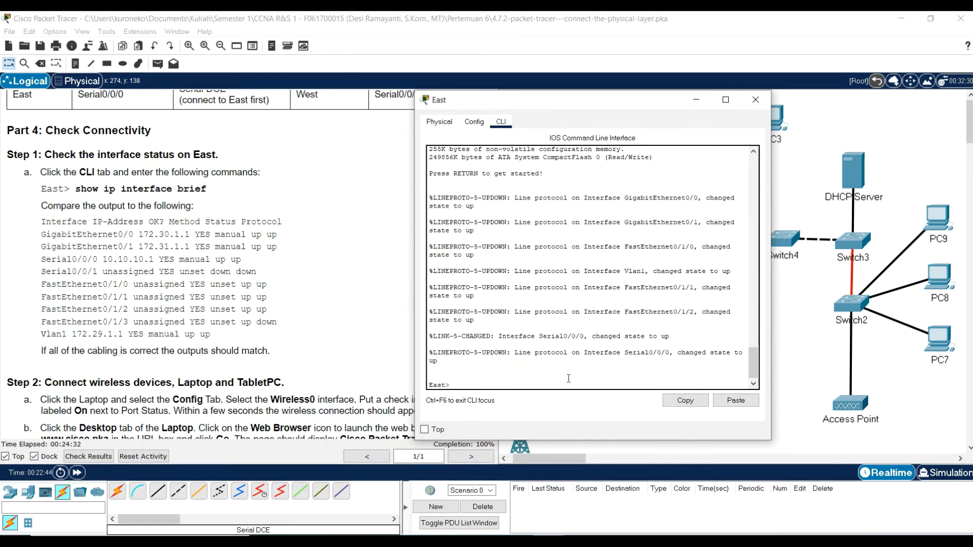
type("show ip interface brief")
key("Return")
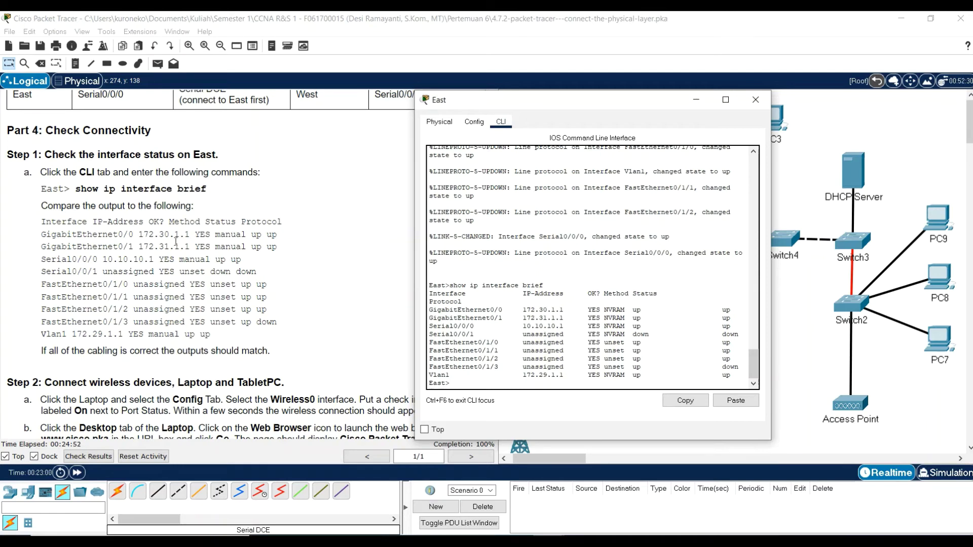
Step: Enlarge East's command line window, compare its interface addresses and statuses with the reference output in the instructions, and close the window
left_click_drag(545, 98, 531, 25)
left_click_drag(754, 368, 852, 459)
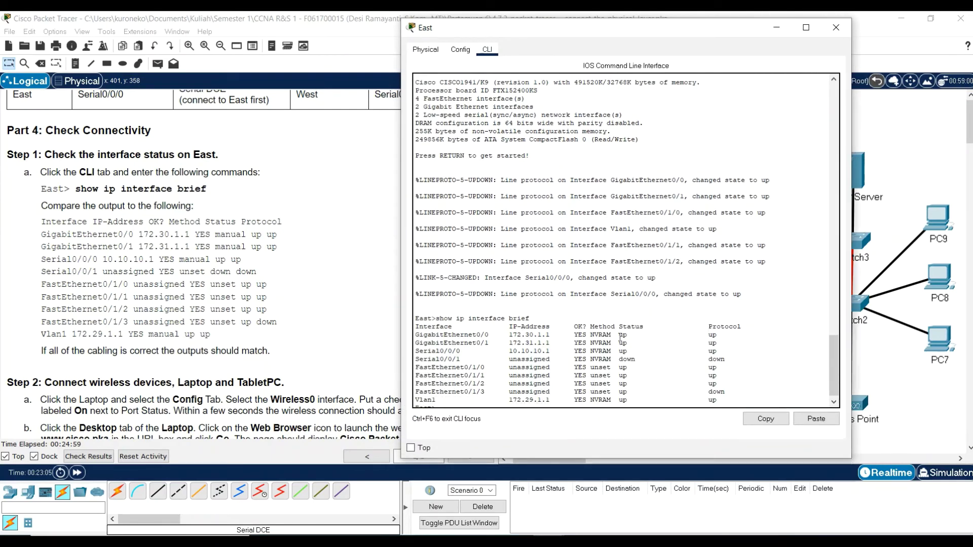
left_click(539, 344)
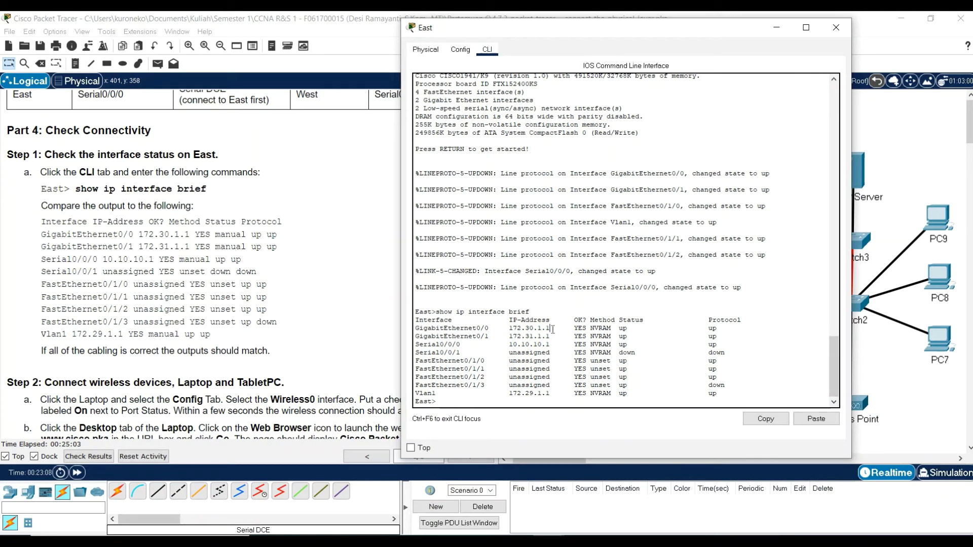
left_click_drag(134, 234, 194, 236)
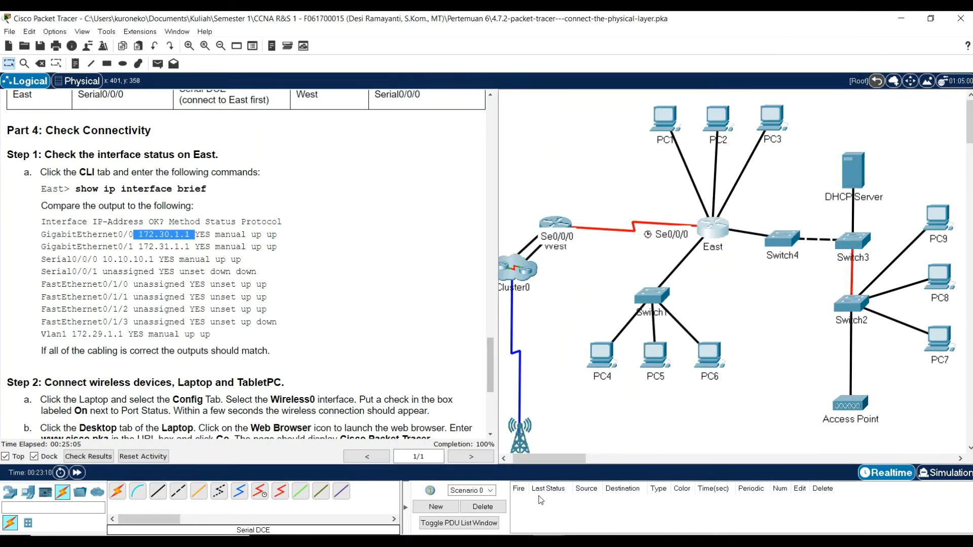
left_click(551, 543)
left_click(598, 500)
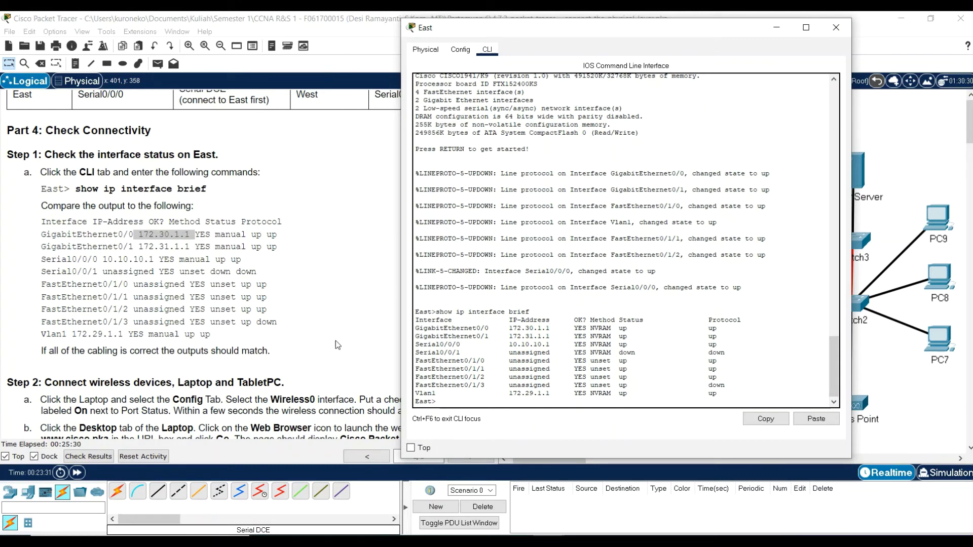
scroll(31, 280, "down", 2)
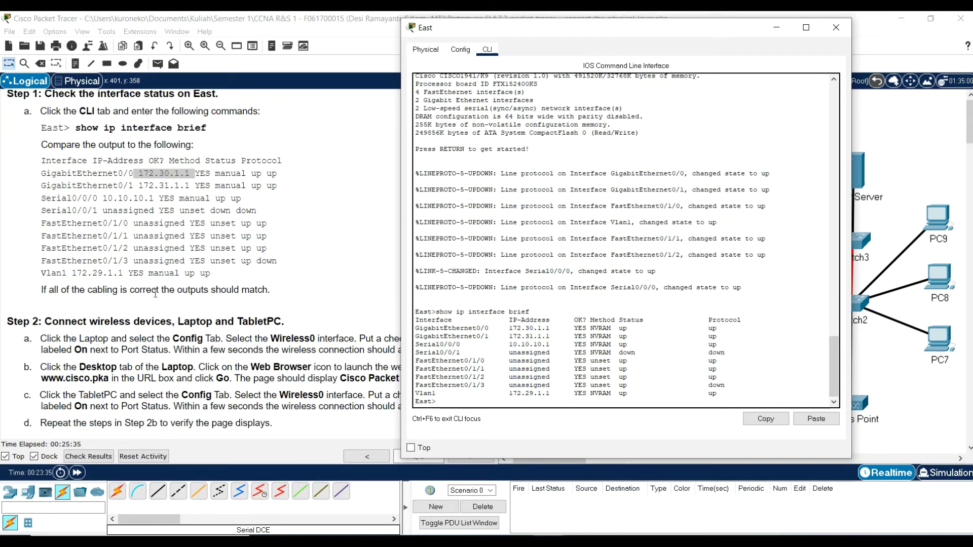
scroll(168, 244, "down", 5)
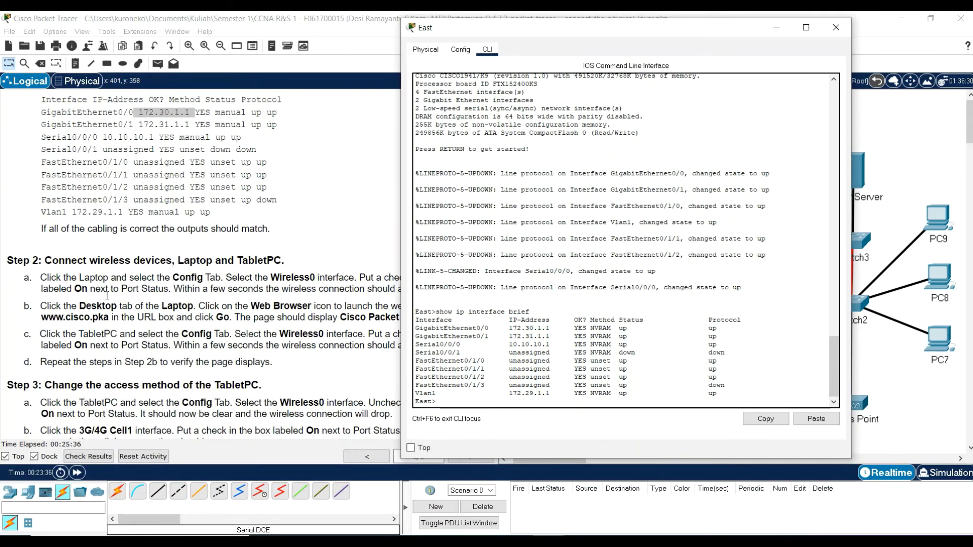
left_click(835, 27)
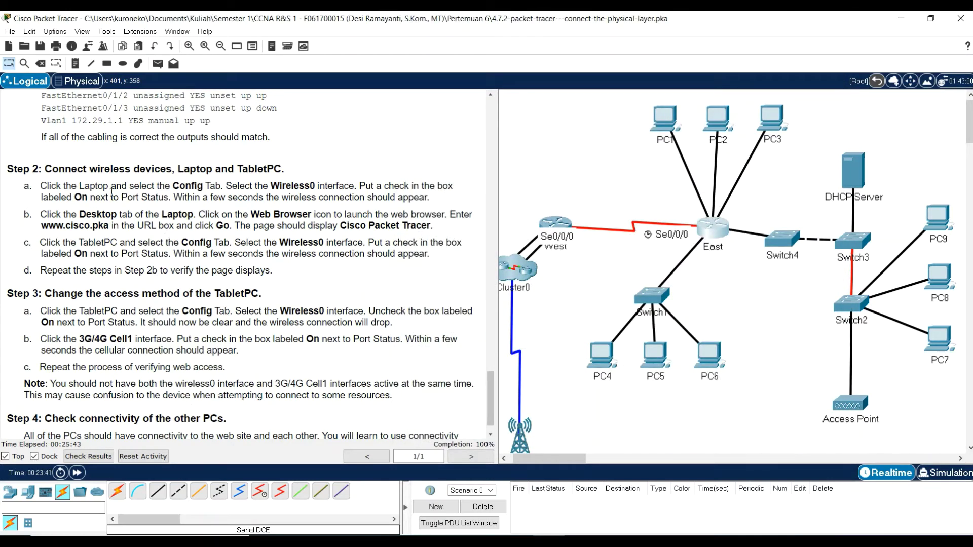
Step: Bring up the Step 2 wireless device instructions and open the Laptop's configuration settings beside them
scroll(111, 191, "up", 2)
scroll(123, 195, "down", 6)
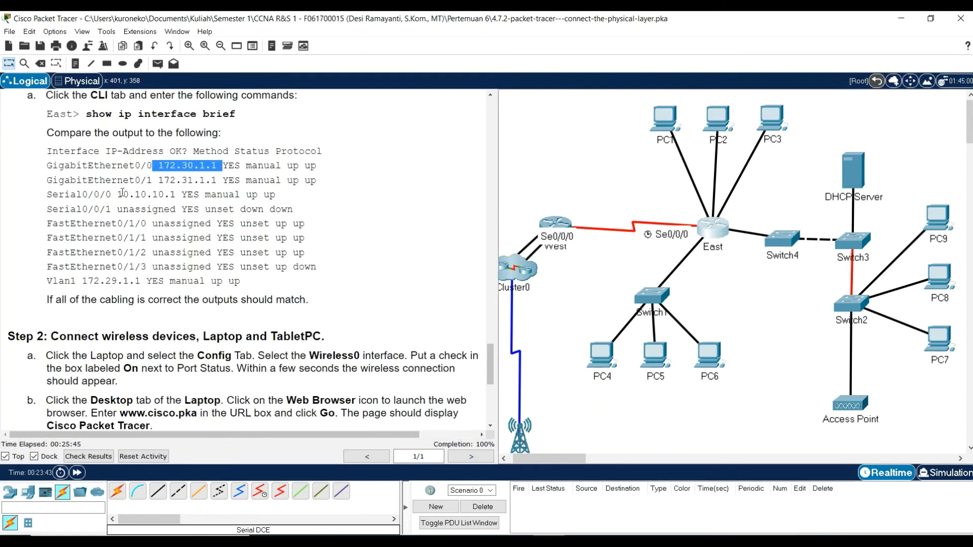
scroll(143, 207, "down", 2)
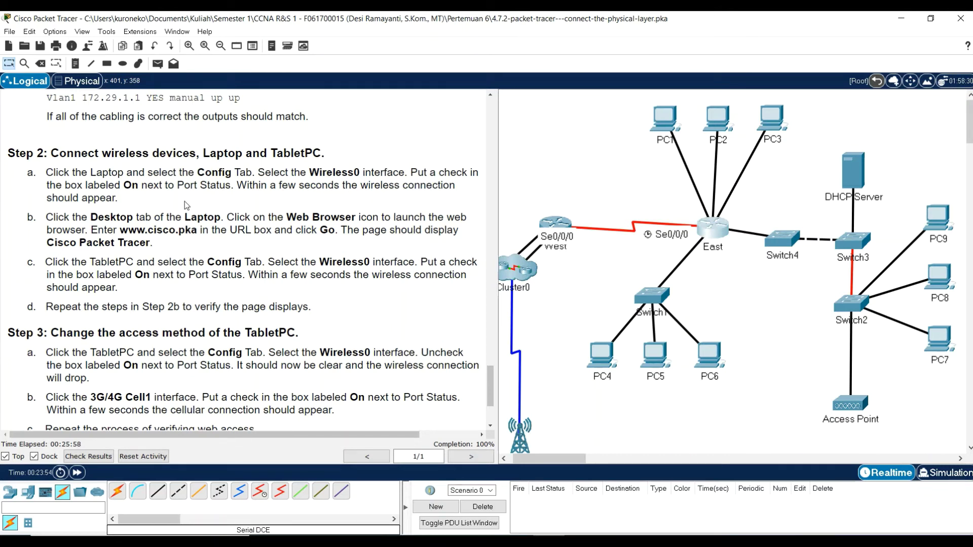
left_click_drag(563, 458, 601, 456)
scroll(693, 375, "down", 5)
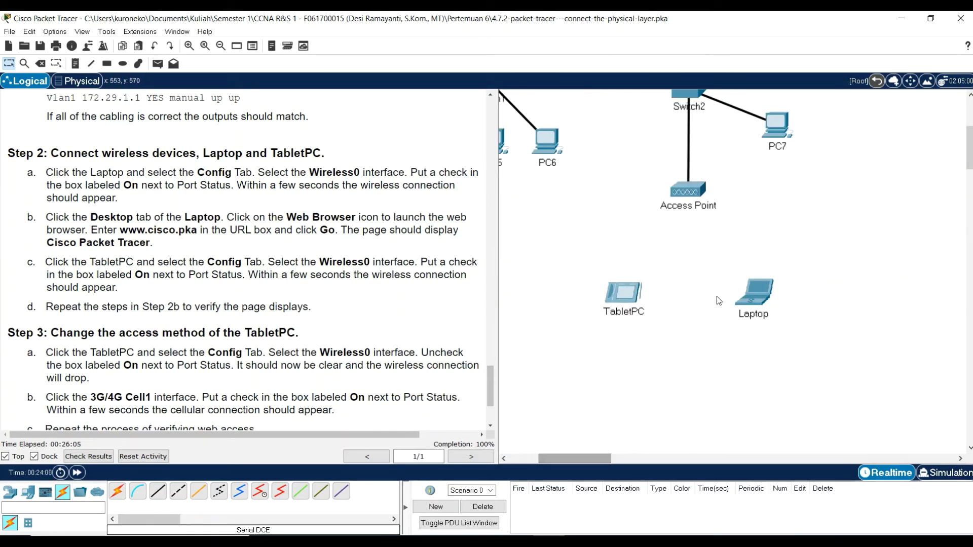
left_click(758, 297)
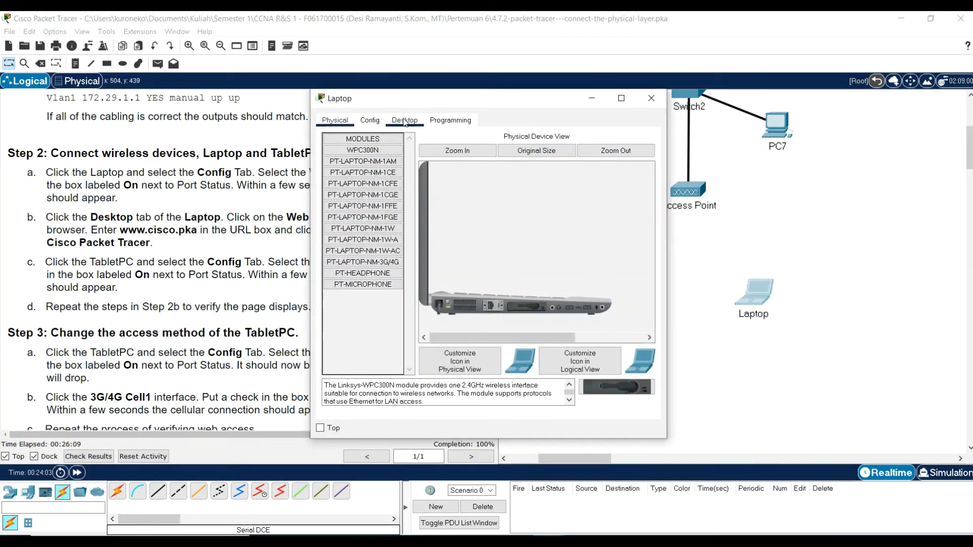
left_click(370, 120)
left_click_drag(469, 98, 671, 101)
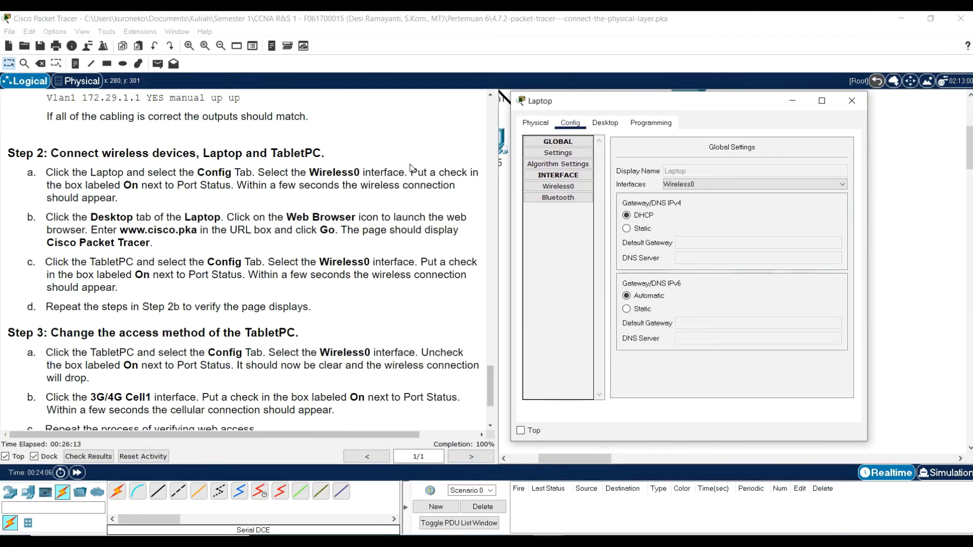
Step: Switch on the port status of the Laptop's Wireless0 interface and check its wireless link to the Access Point in the topology
left_click(572, 143)
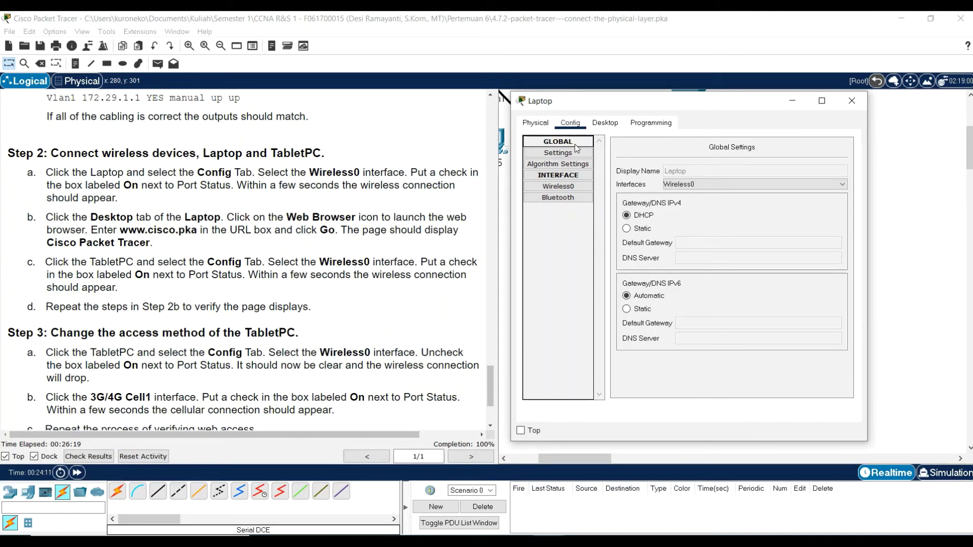
left_click(577, 153)
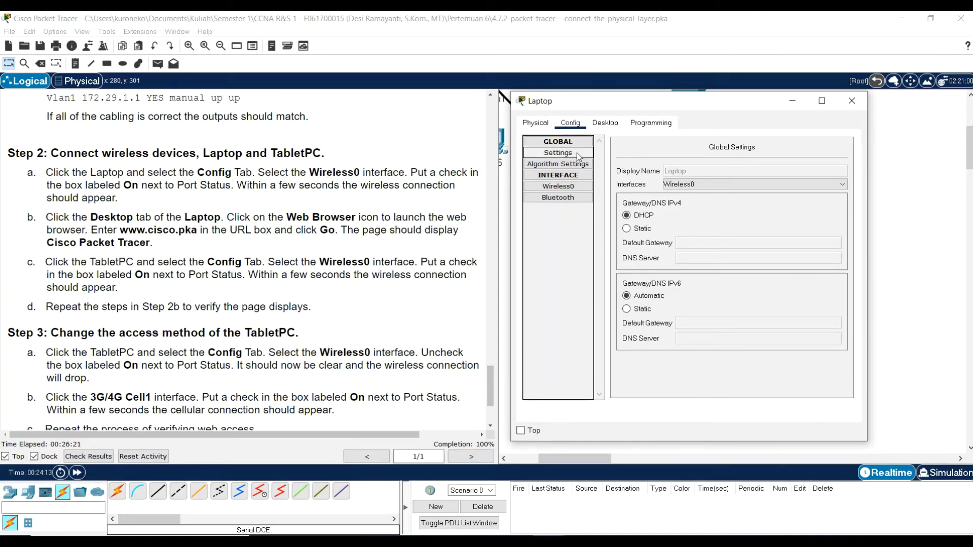
left_click(577, 176)
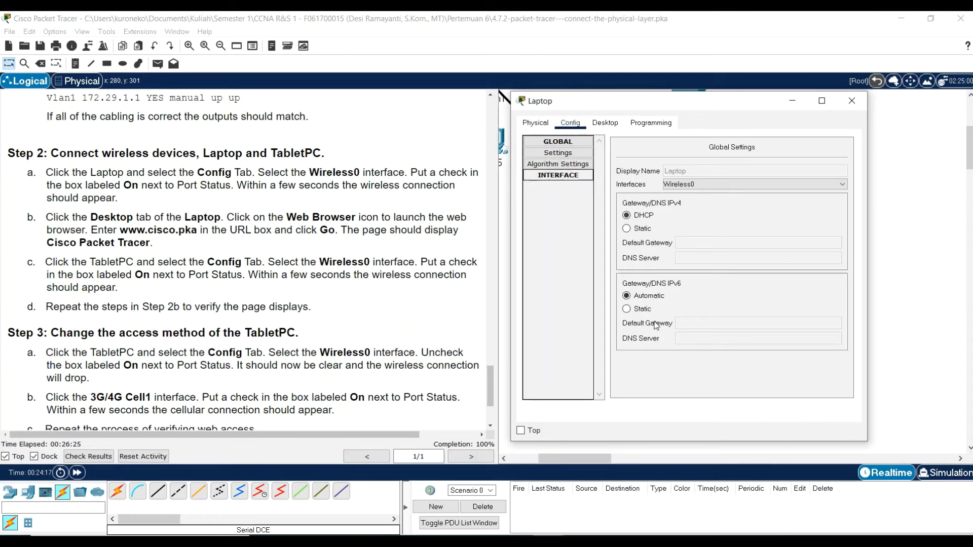
left_click(557, 176)
left_click(561, 188)
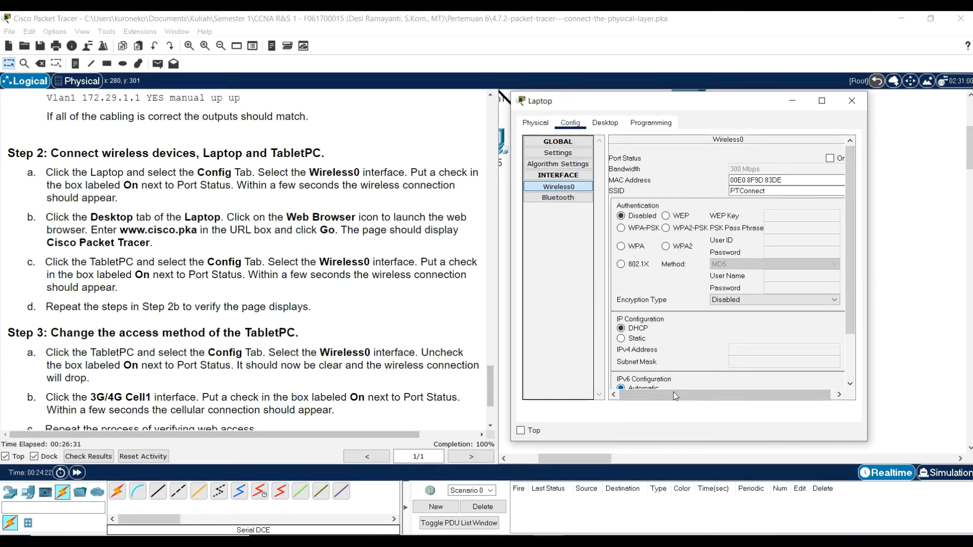
left_click_drag(703, 395, 738, 388)
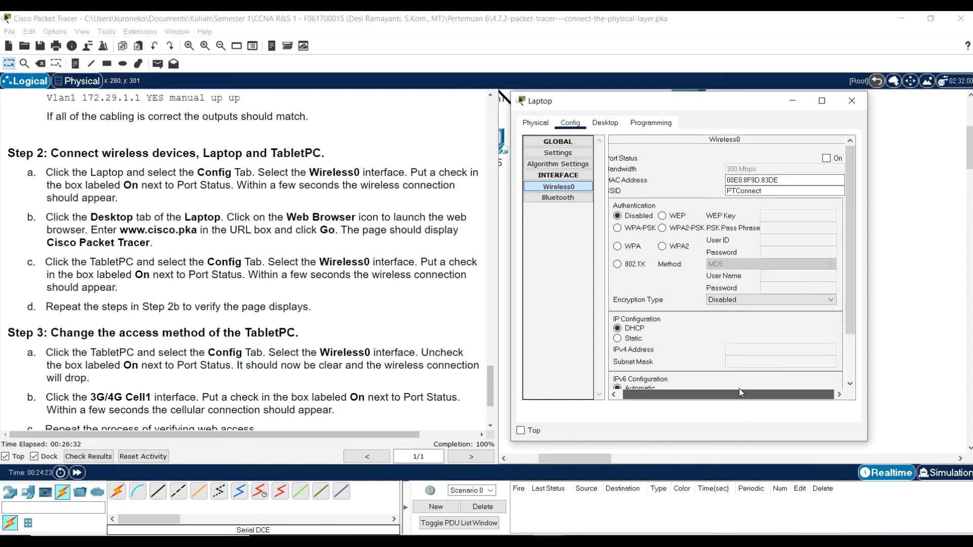
left_click(826, 159)
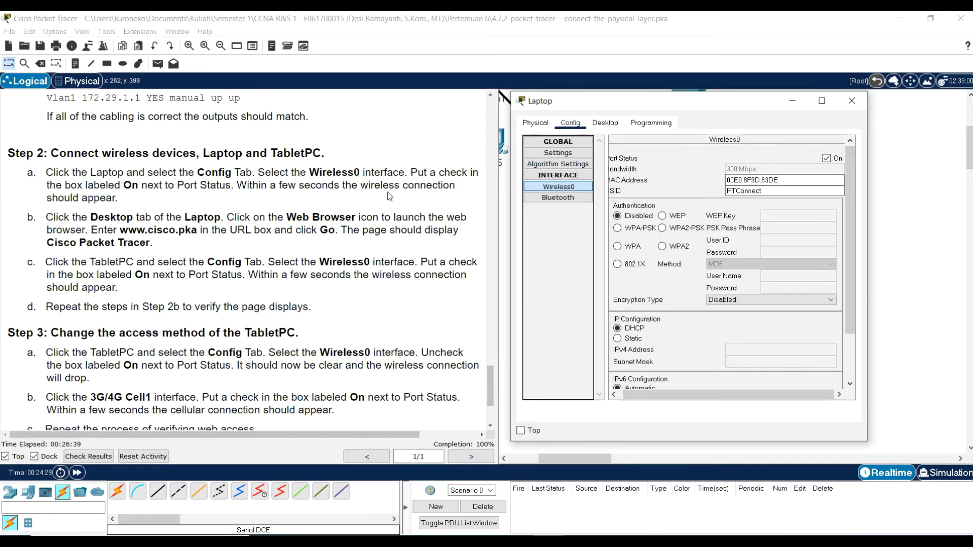
left_click_drag(760, 101, 503, 81)
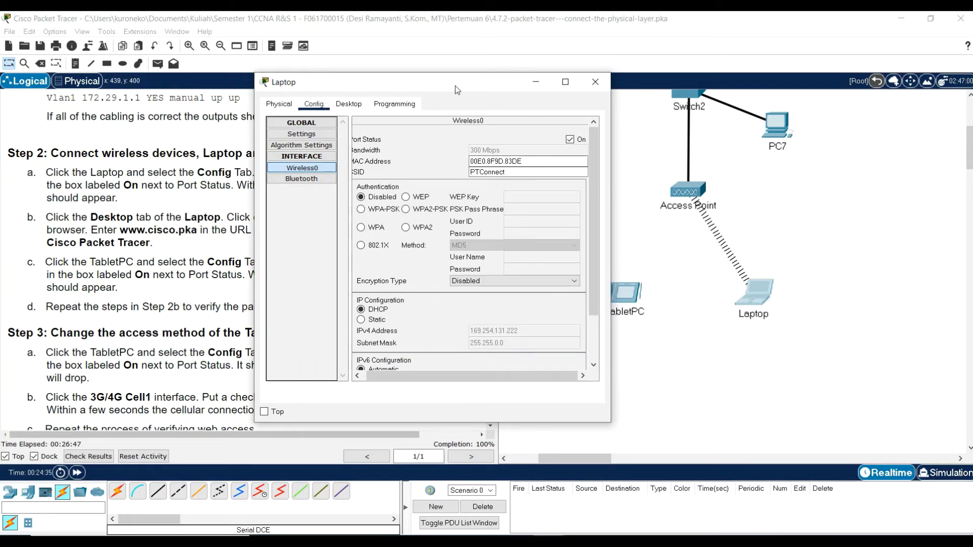
left_click_drag(455, 86, 744, 94)
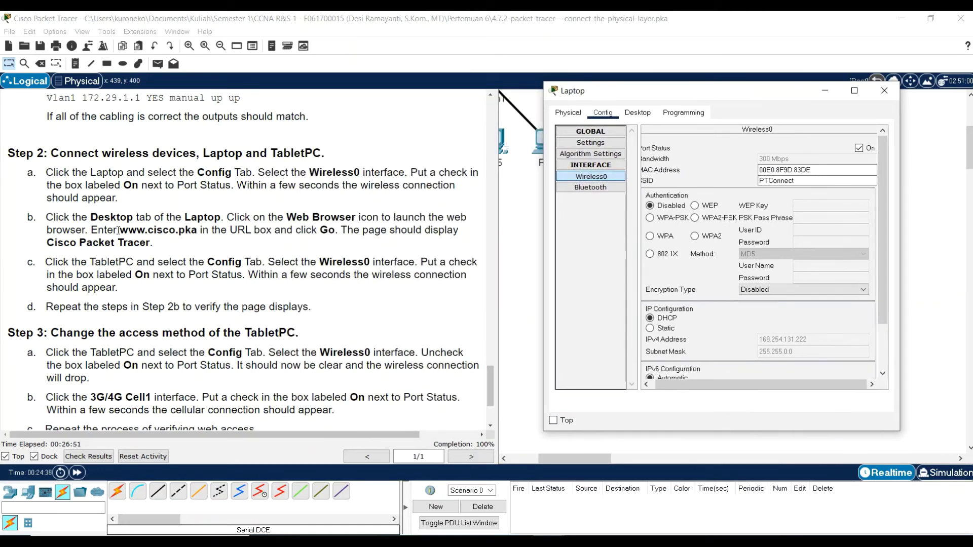
scroll(117, 231, "down", 1)
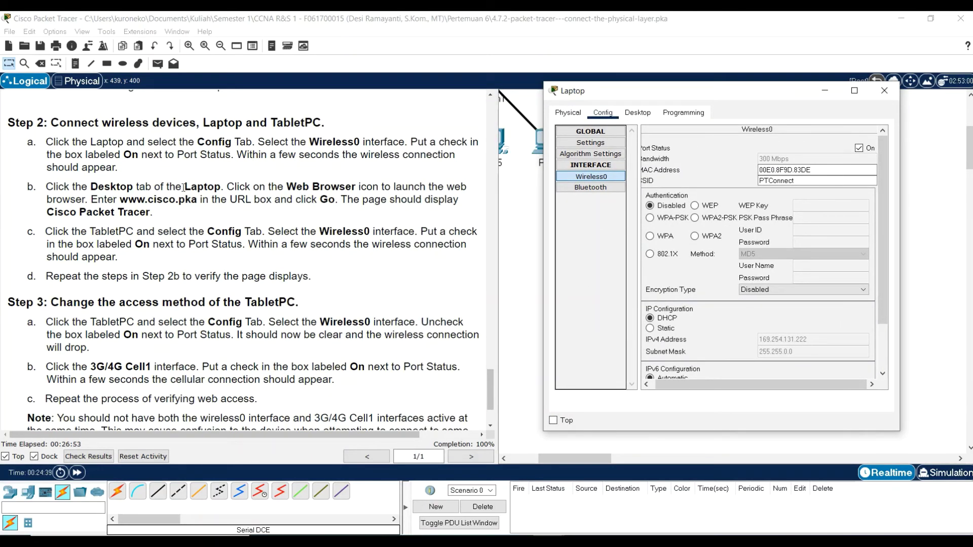
left_click(640, 112)
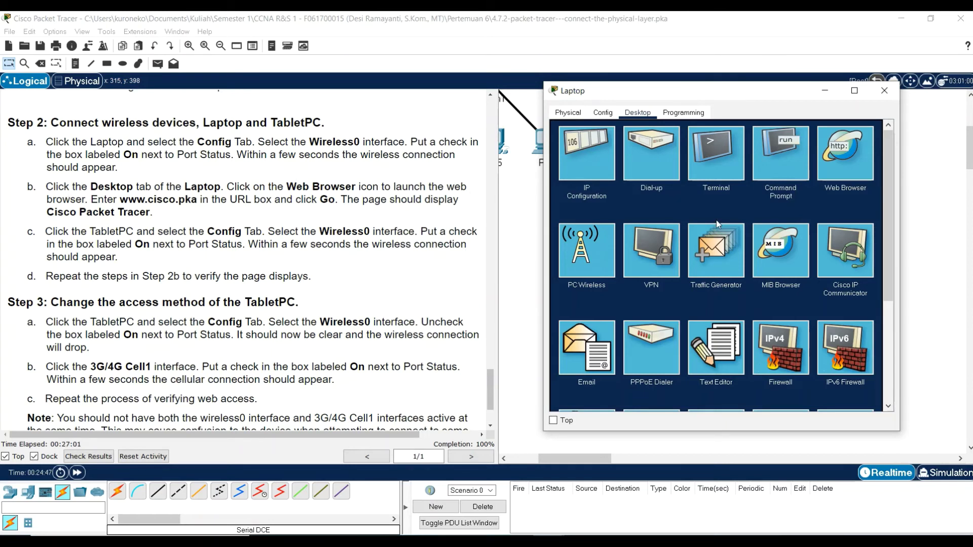
left_click(855, 170)
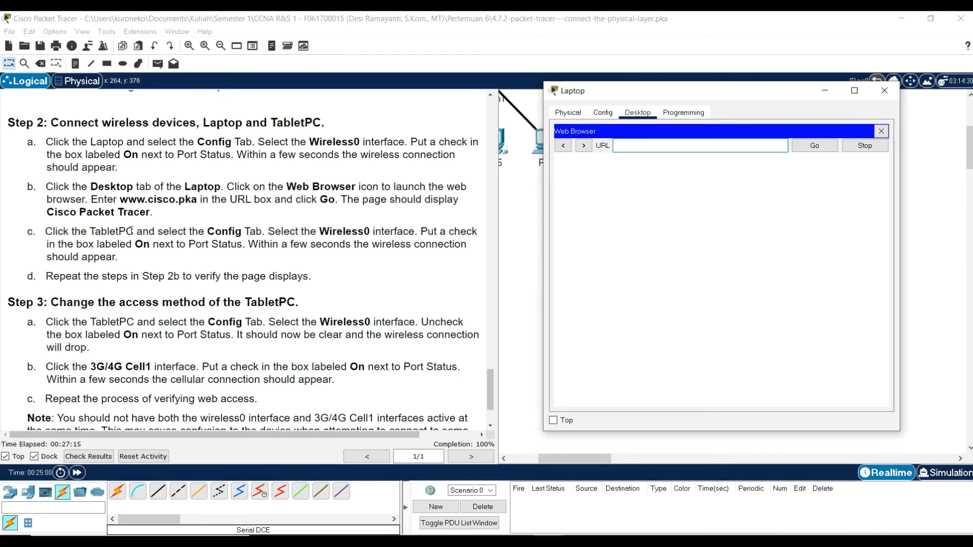
type("www.cisko")
key("BackSpace")
type("co.pka")
left_click_drag(699, 148, 618, 145)
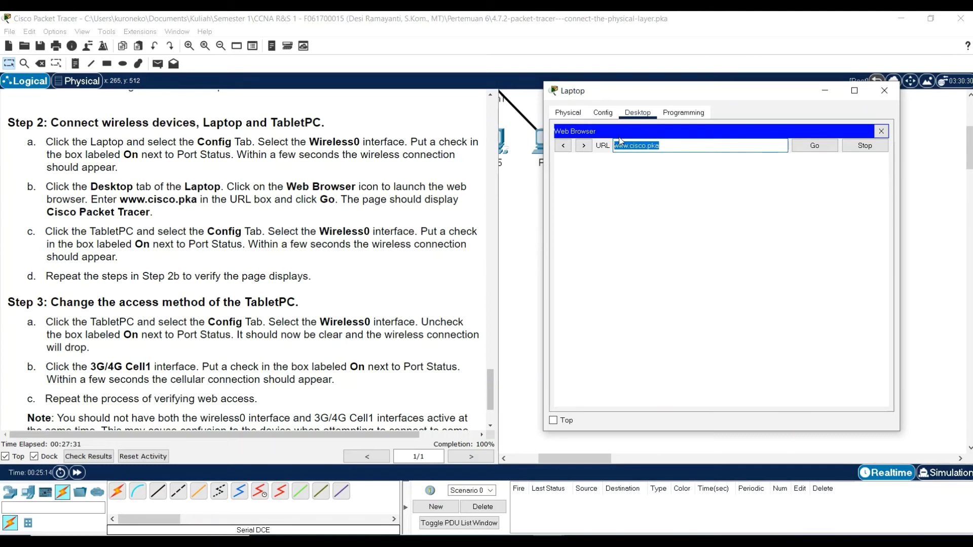
left_click(820, 147)
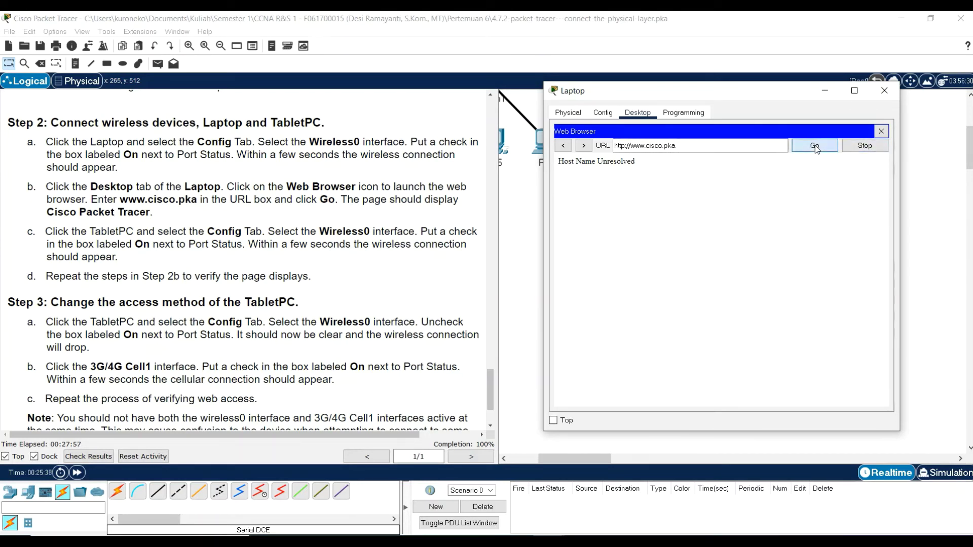
Step: Review the Laptop's global gateway and DNS settings, its Bluetooth interface and the Wireless0 port status and IP configuration
left_click(602, 113)
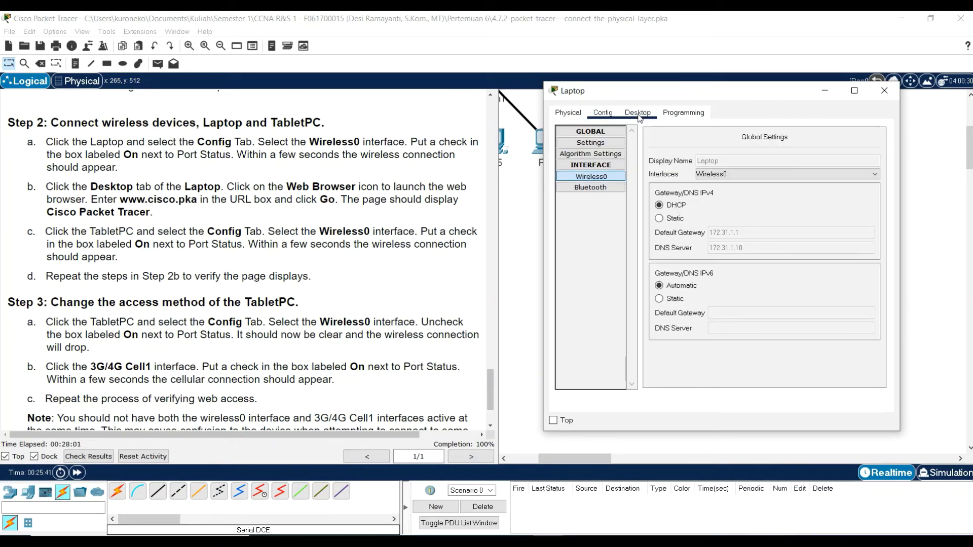
left_click(762, 175)
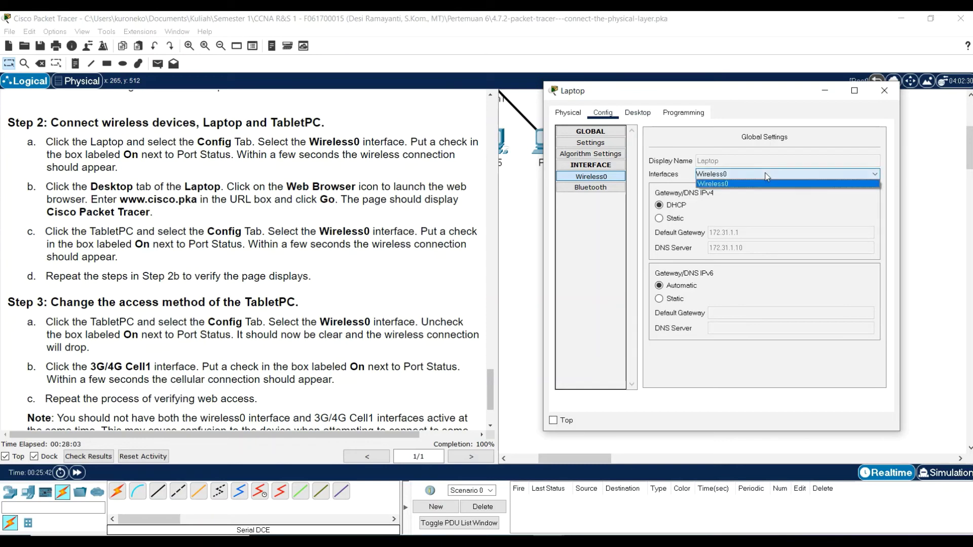
left_click(761, 176)
left_click(603, 188)
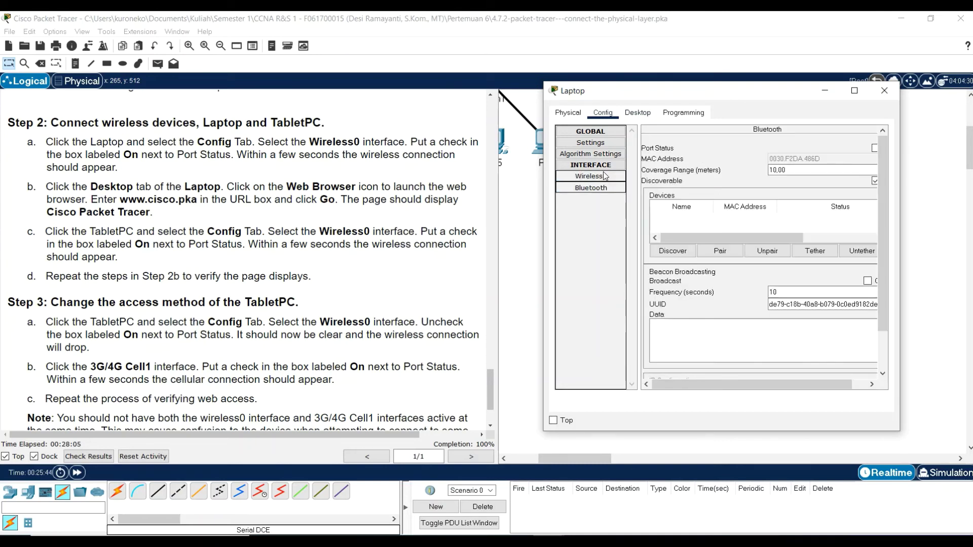
left_click(606, 177)
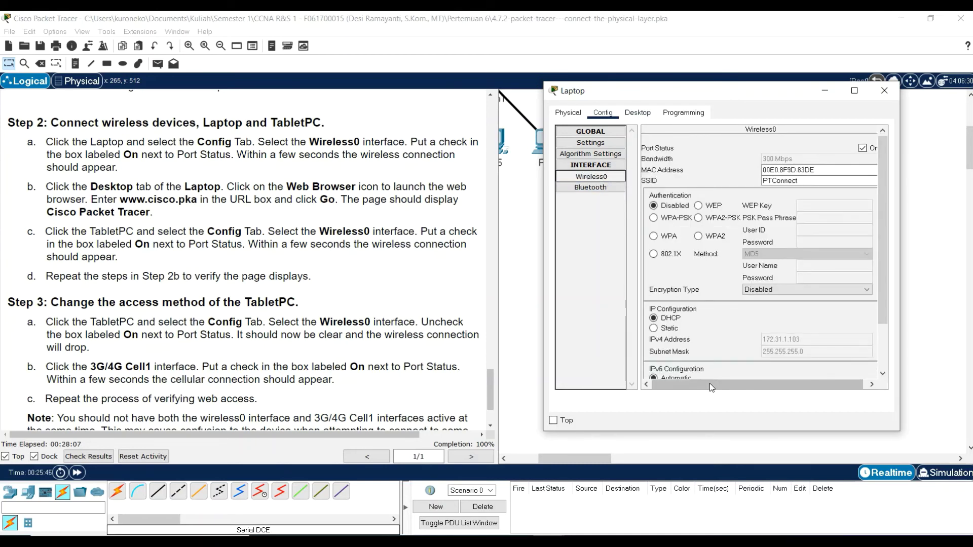
left_click_drag(725, 389, 684, 376)
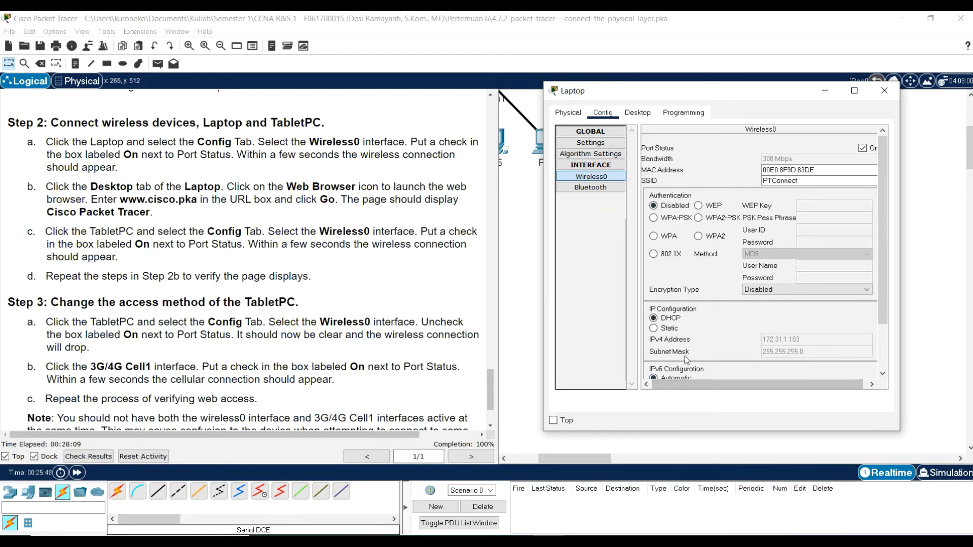
left_click(642, 114)
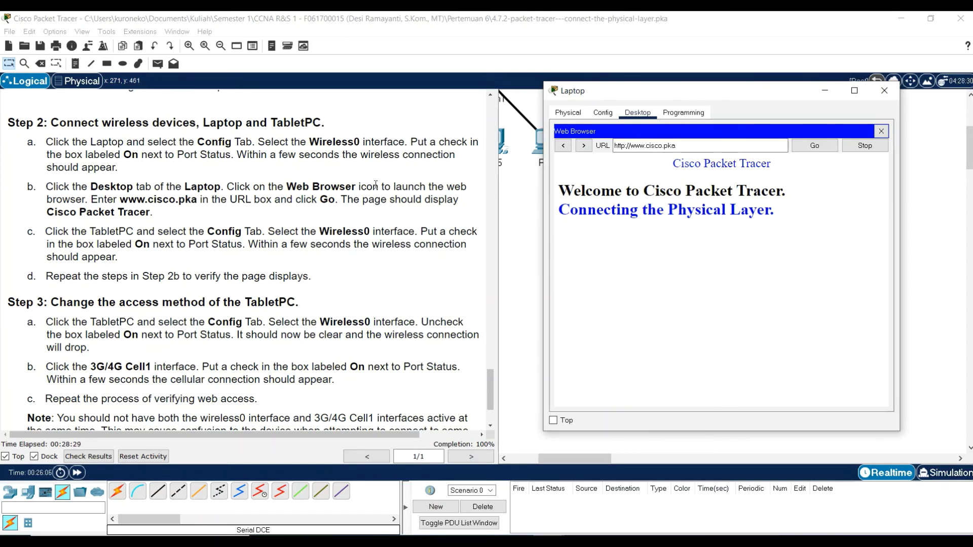
scroll(197, 212, "down", 3)
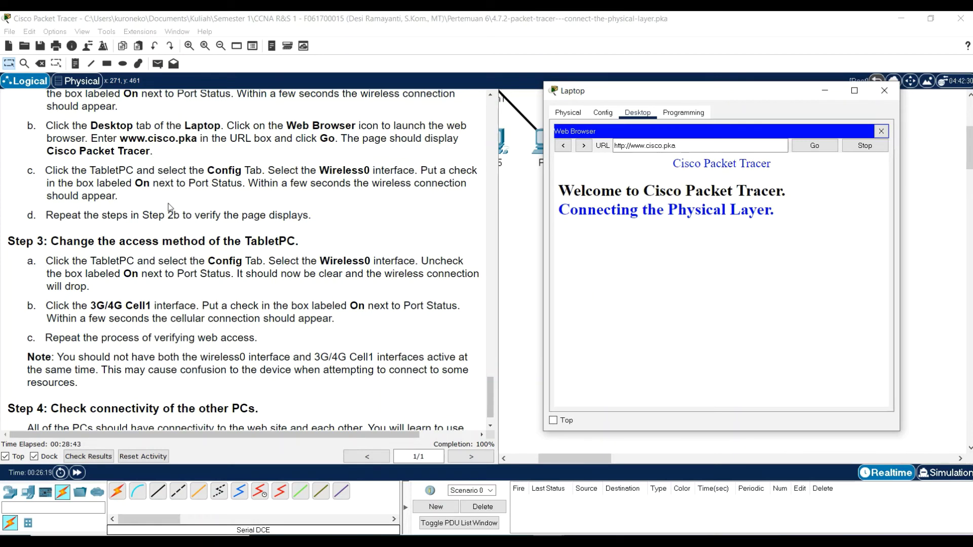
left_click(885, 91)
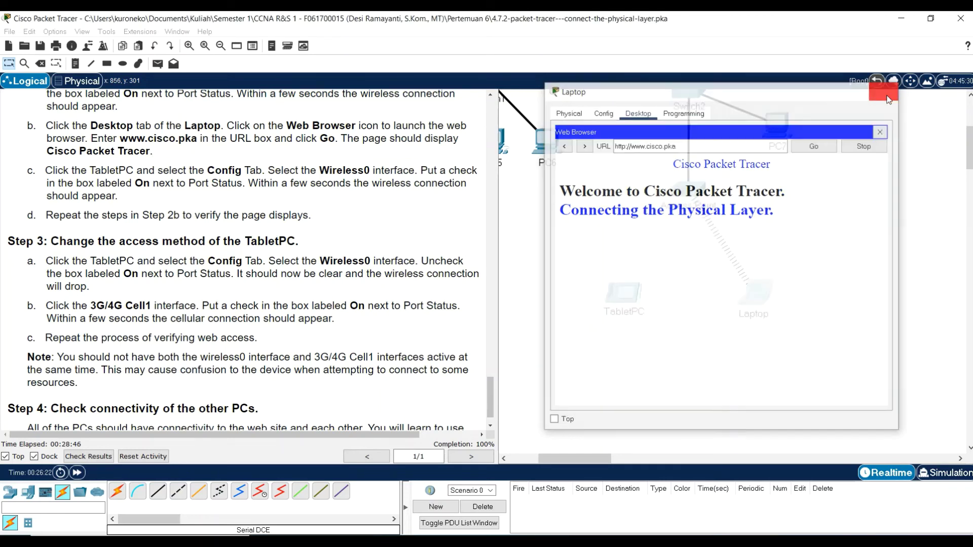
Step: Open the TabletPC's configuration and switch on the port status of its Wireless0 interface
left_click(629, 298)
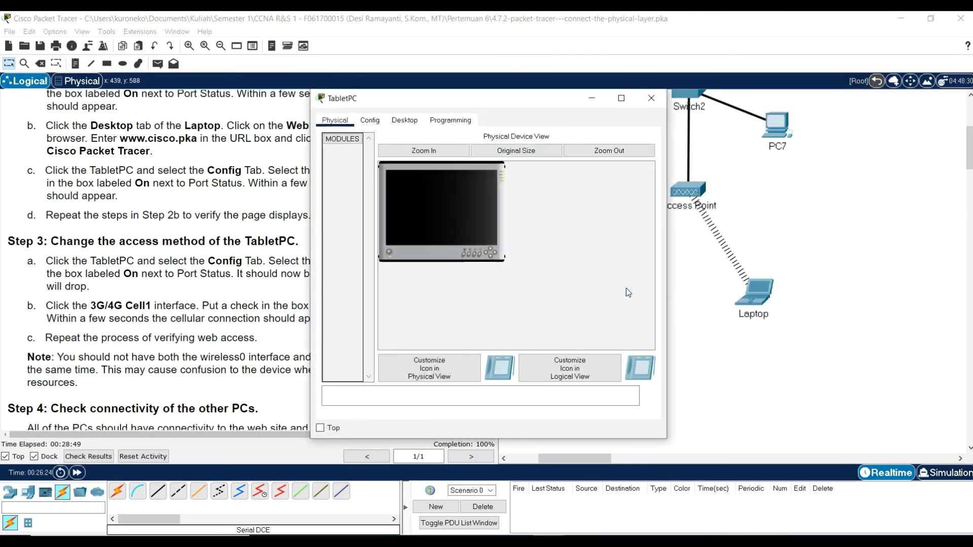
left_click_drag(527, 101, 792, 100)
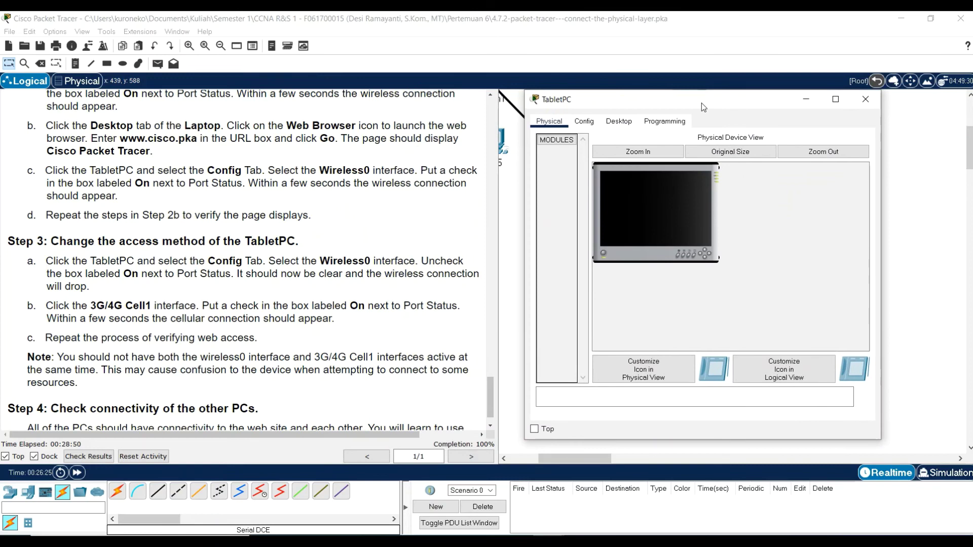
left_click(593, 125)
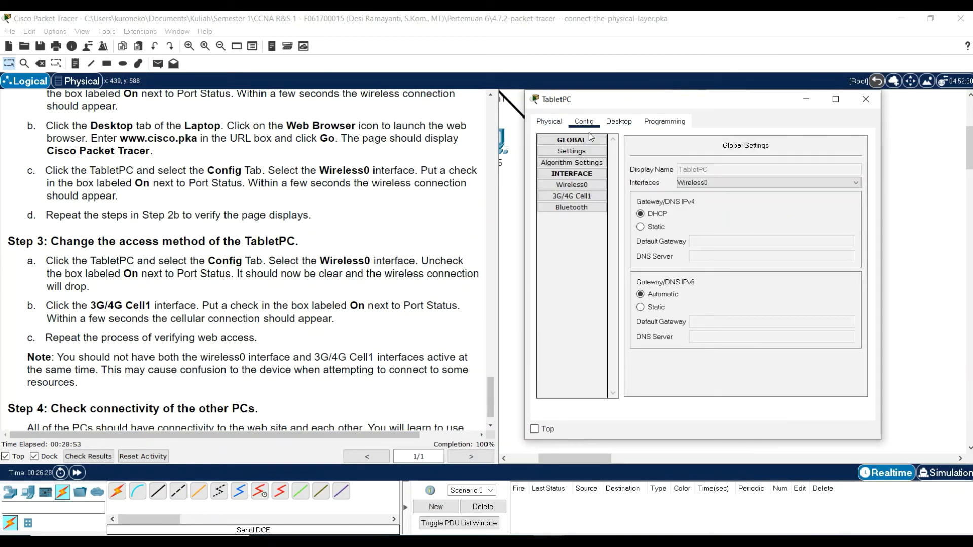
left_click(585, 184)
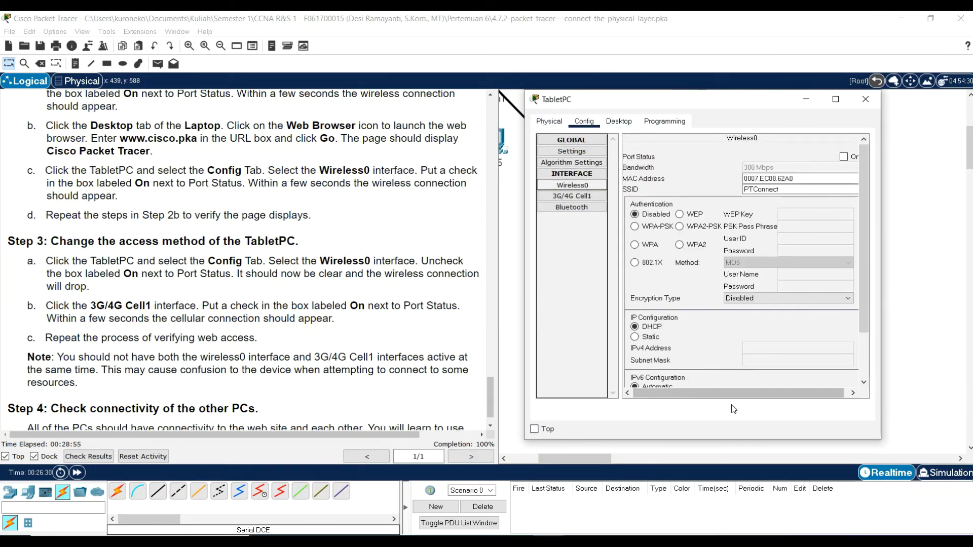
left_click_drag(735, 394, 804, 379)
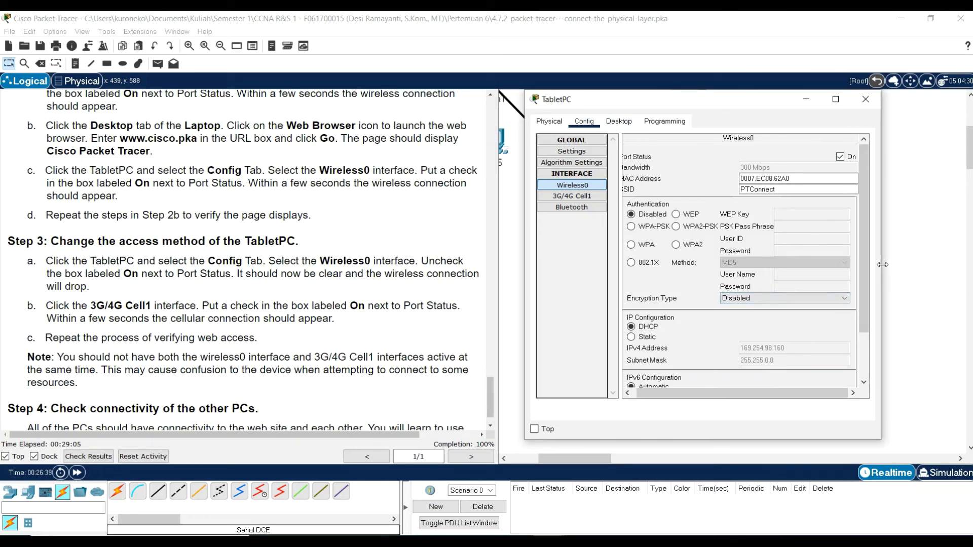
scroll(861, 304, "down", 3)
scroll(860, 345, "up", 3)
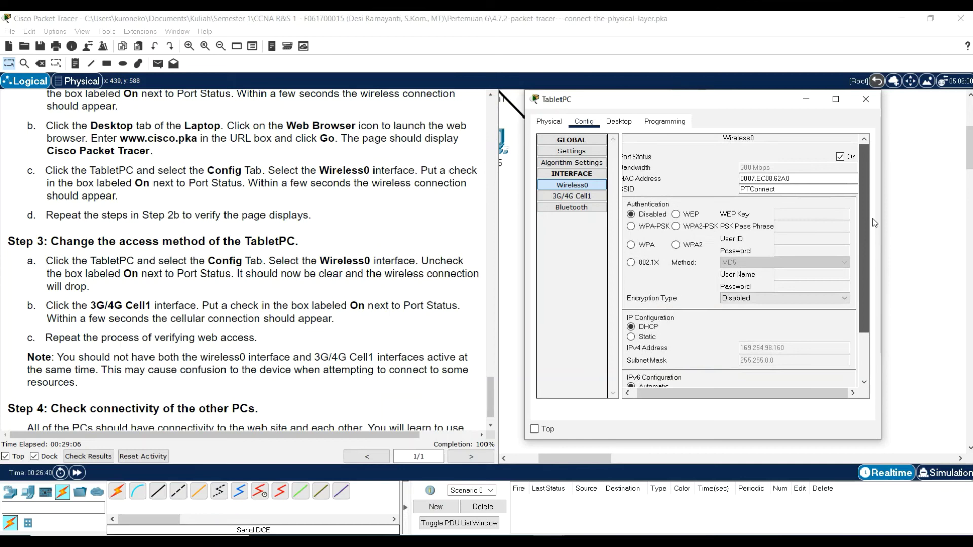
left_click(624, 123)
left_click(765, 162)
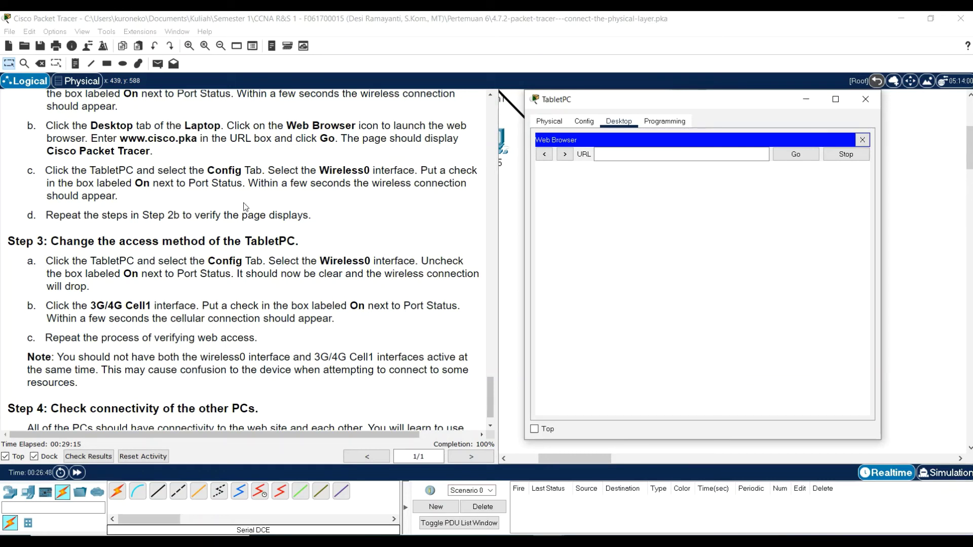
left_click(626, 158)
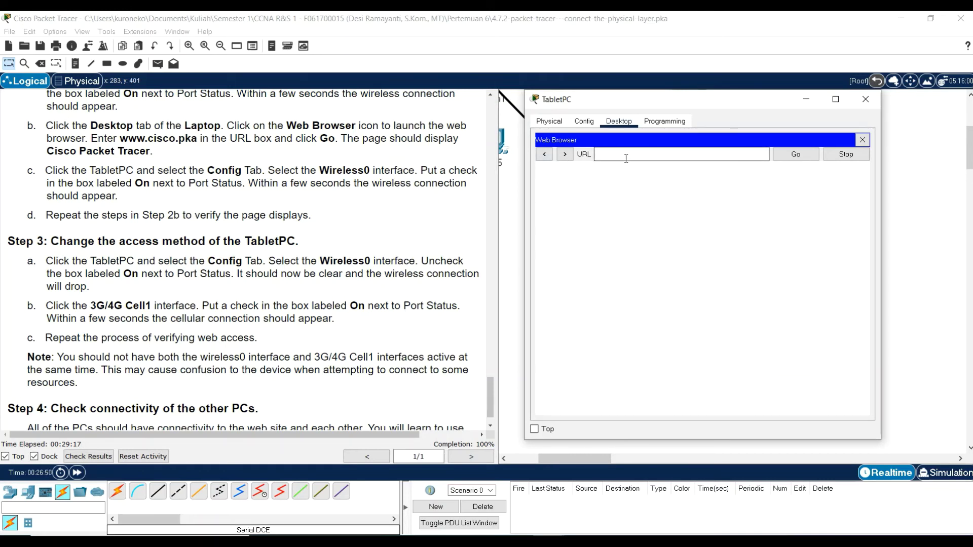
type("www.cisco.pka")
left_click(810, 158)
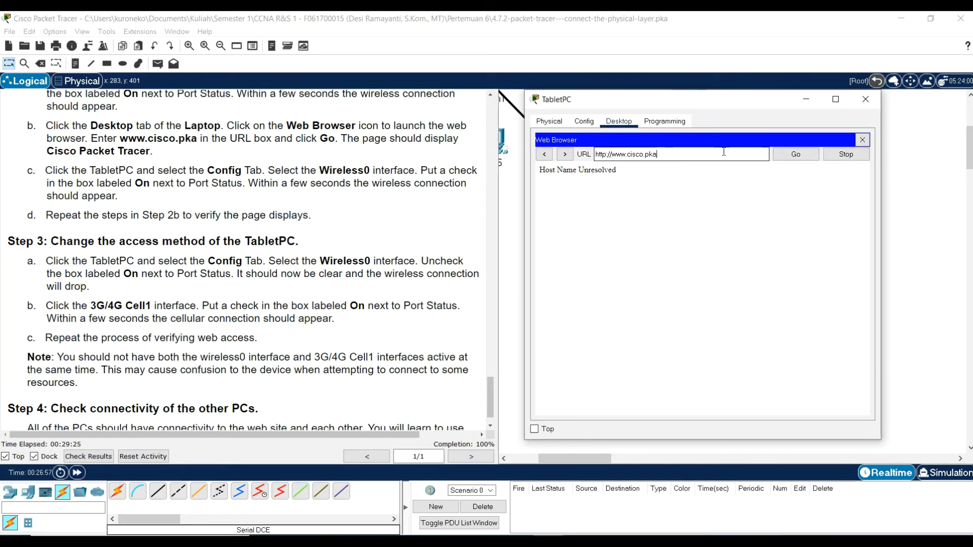
left_click(804, 158)
left_click(586, 122)
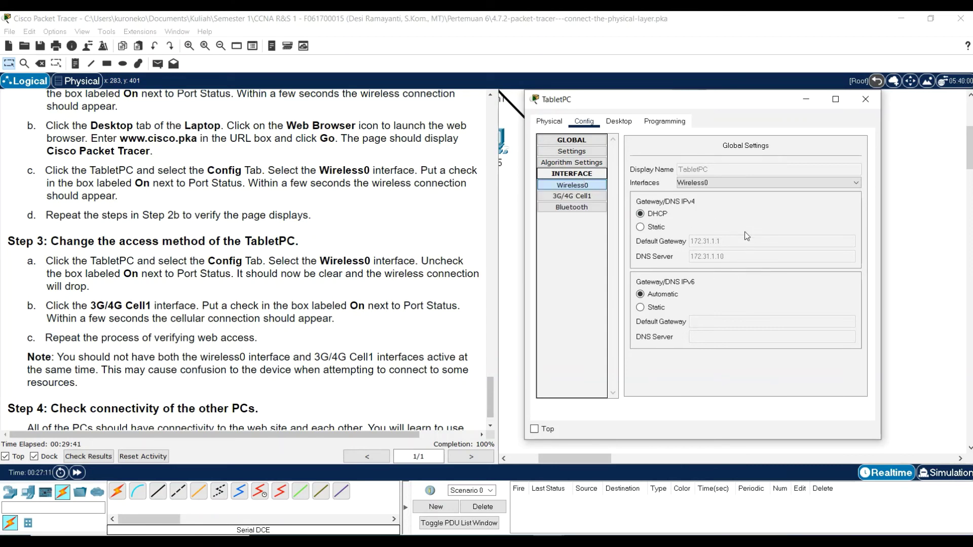
left_click(619, 122)
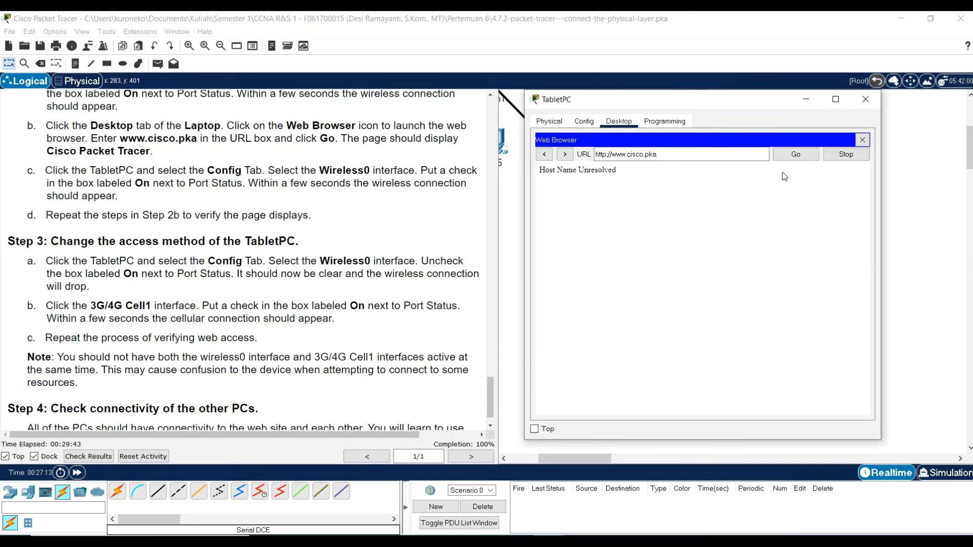
left_click(795, 157)
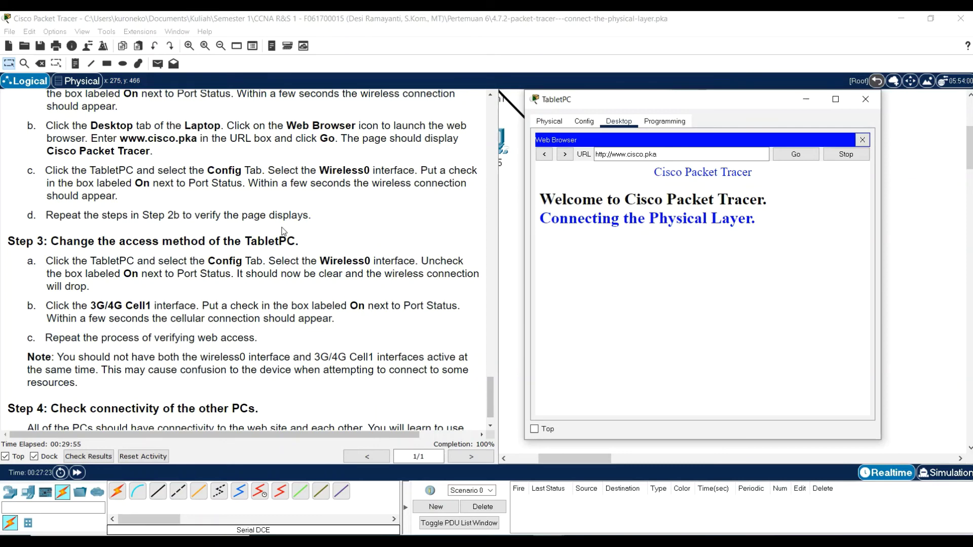
Step: Read the Step 3 instructions and check the TabletPC's wireless link to the Access Point in the topology
scroll(277, 227, "down", 1)
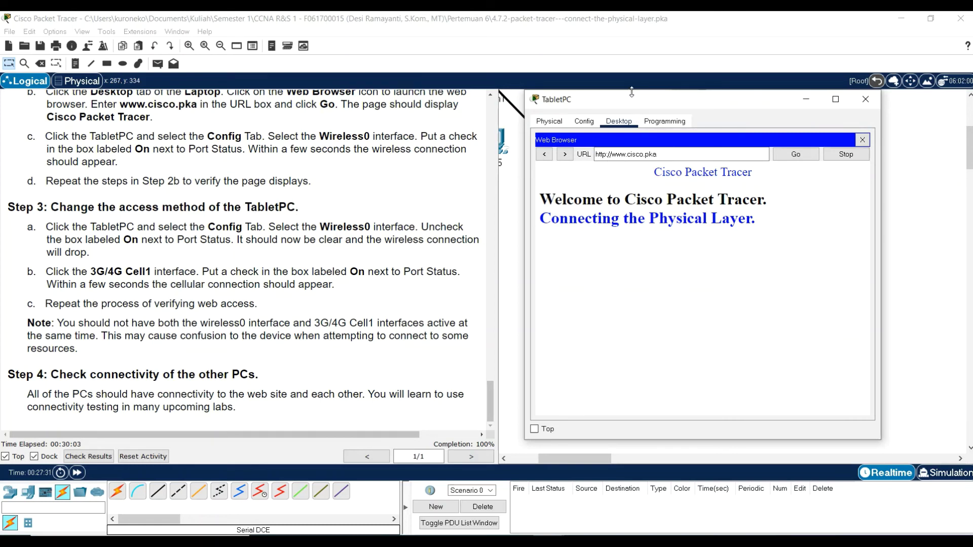
left_click_drag(633, 100, 899, 143)
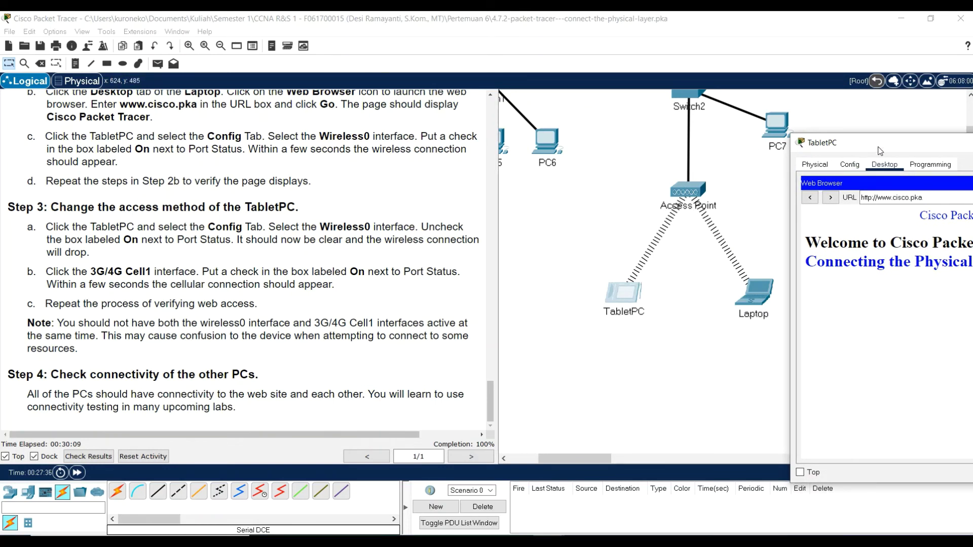
left_click_drag(881, 150, 639, 114)
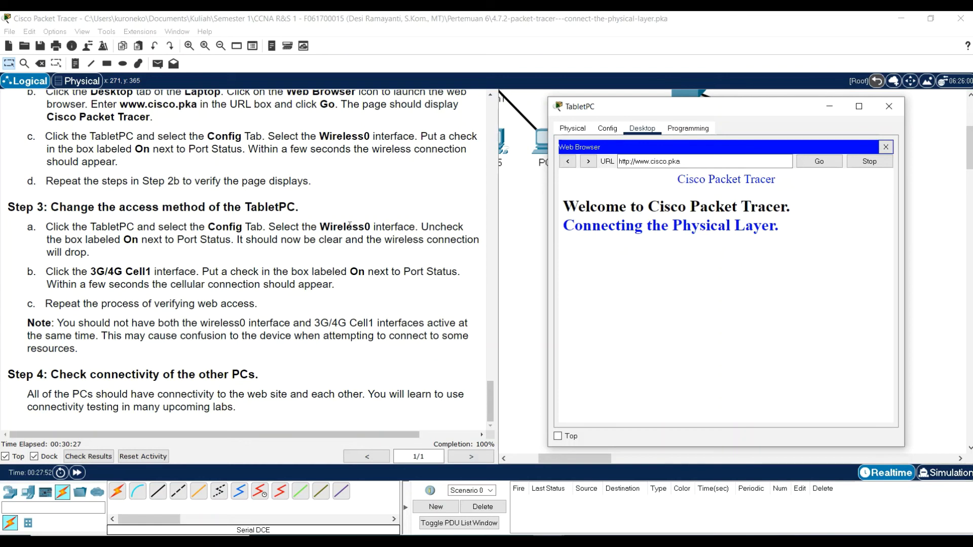
Step: Switch off the port status of the TabletPC's Wireless0 interface, as instructed in Step 3a
left_click(610, 133)
left_click(612, 192)
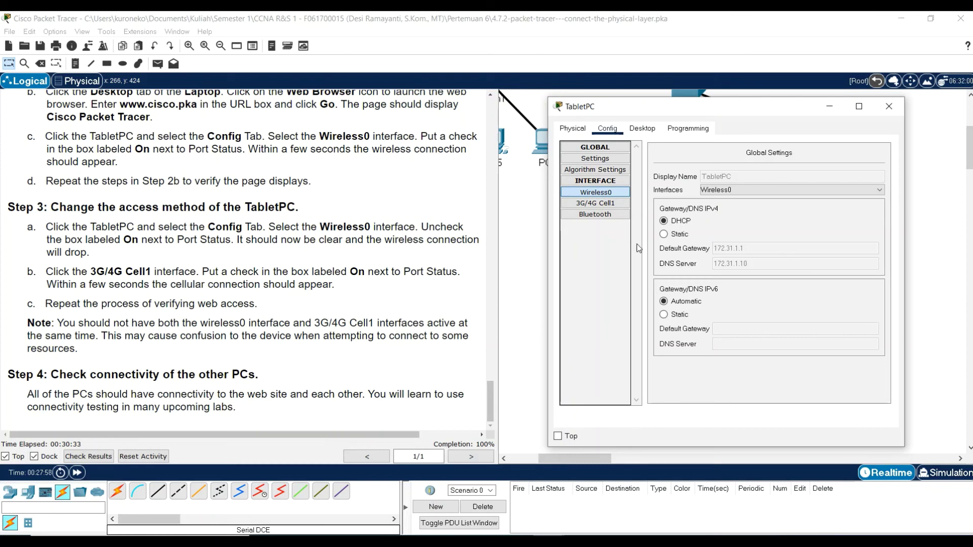
left_click(609, 193)
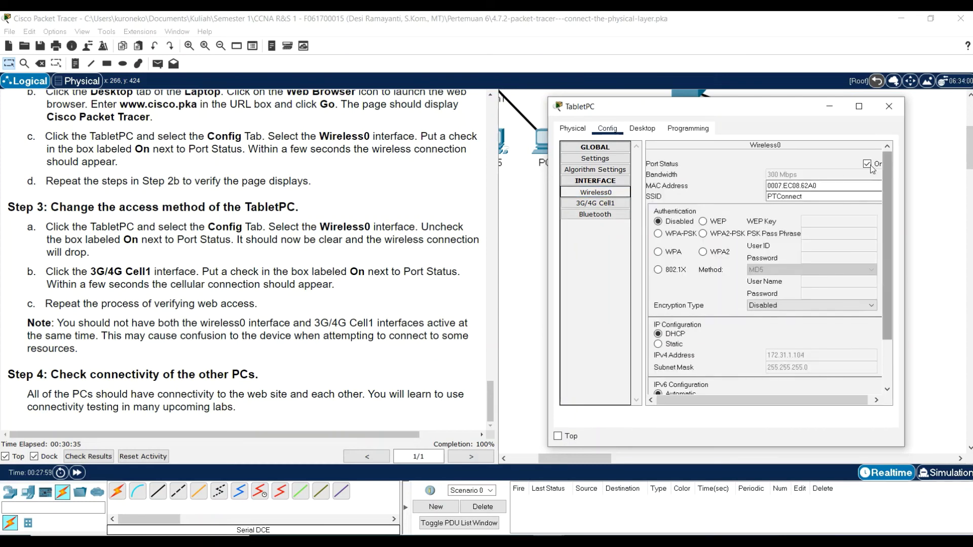
left_click(868, 164)
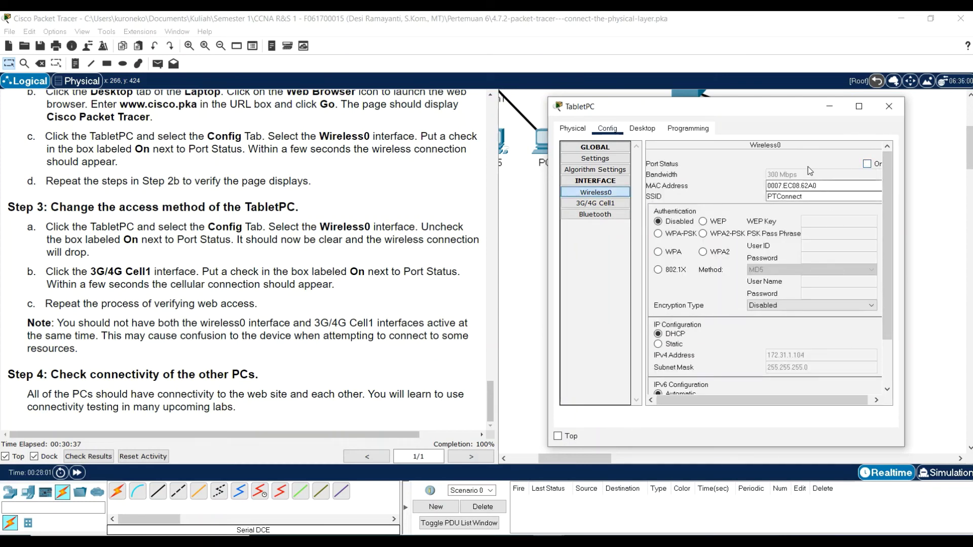
left_click_drag(677, 110, 617, 92)
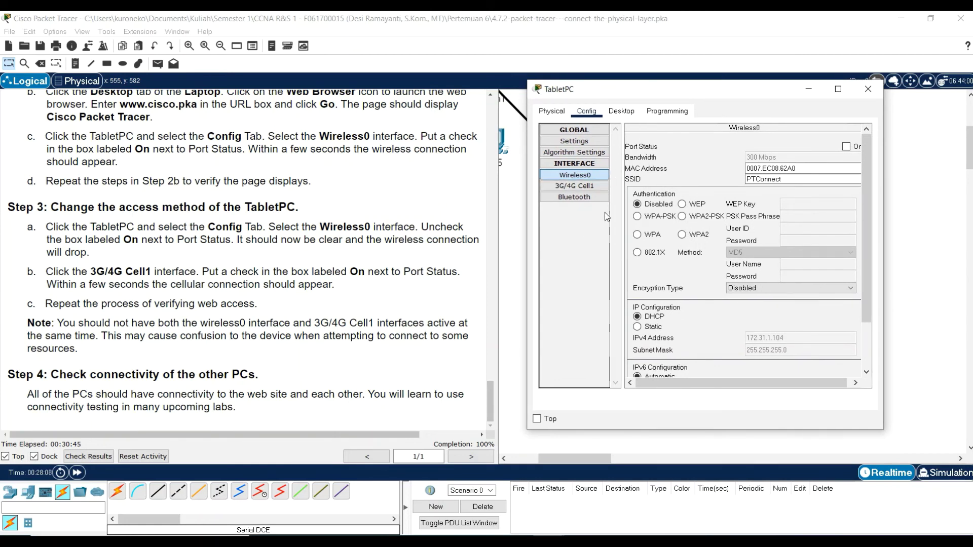
Step: Switch on the port status of the TabletPC's 3G/4G Cell1 interface
left_click(577, 187)
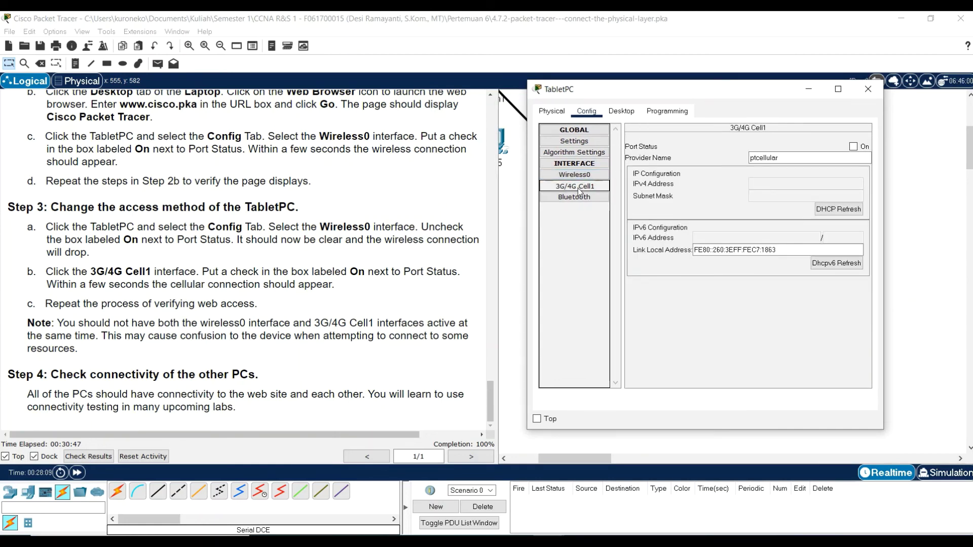
left_click_drag(884, 432, 929, 446)
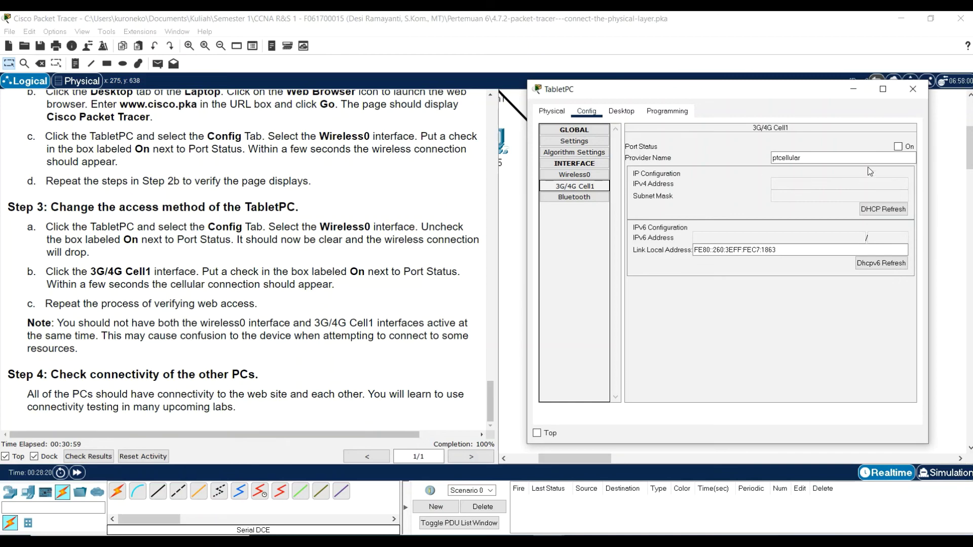
left_click(898, 147)
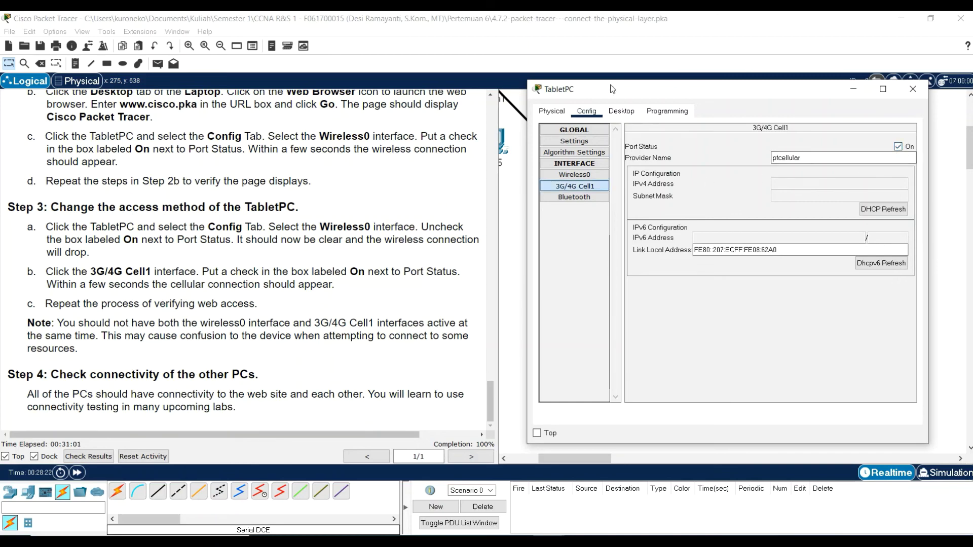
Step: Check the TabletPC's cellular link to Cell Tower0 in the topology and read the remaining Step 3 and Step 4 instructions
left_click_drag(612, 88, 763, 100)
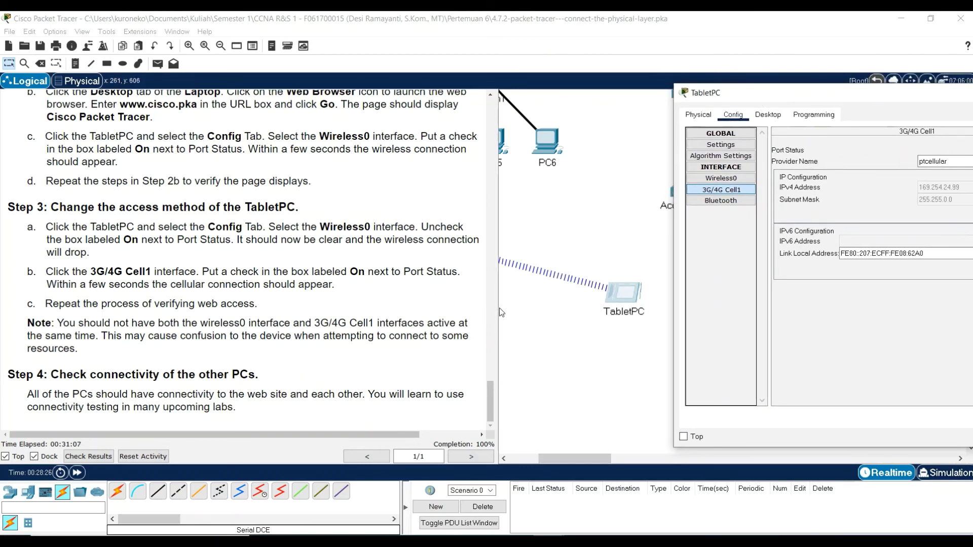
left_click_drag(499, 313, 379, 312)
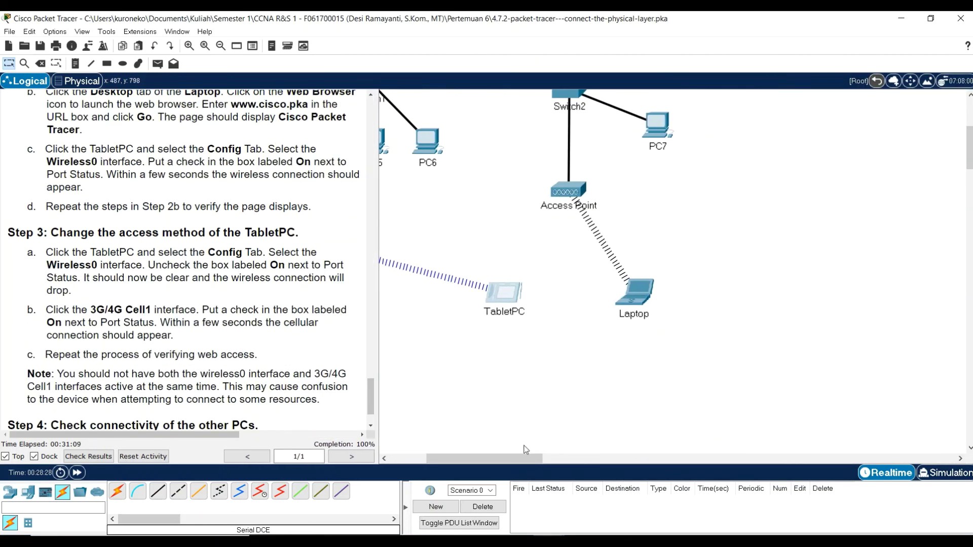
left_click_drag(525, 458, 488, 458)
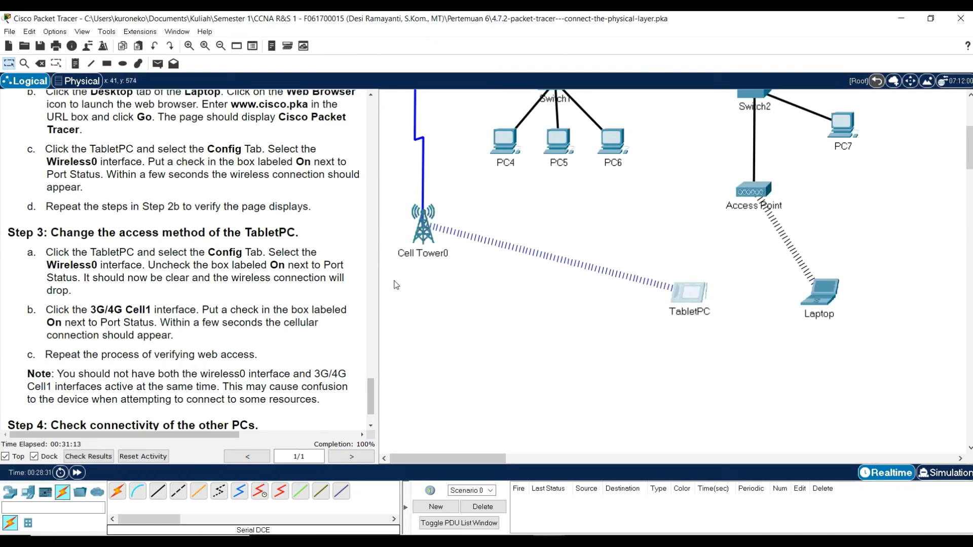
left_click_drag(377, 273, 379, 273)
scroll(138, 297, "down", 1)
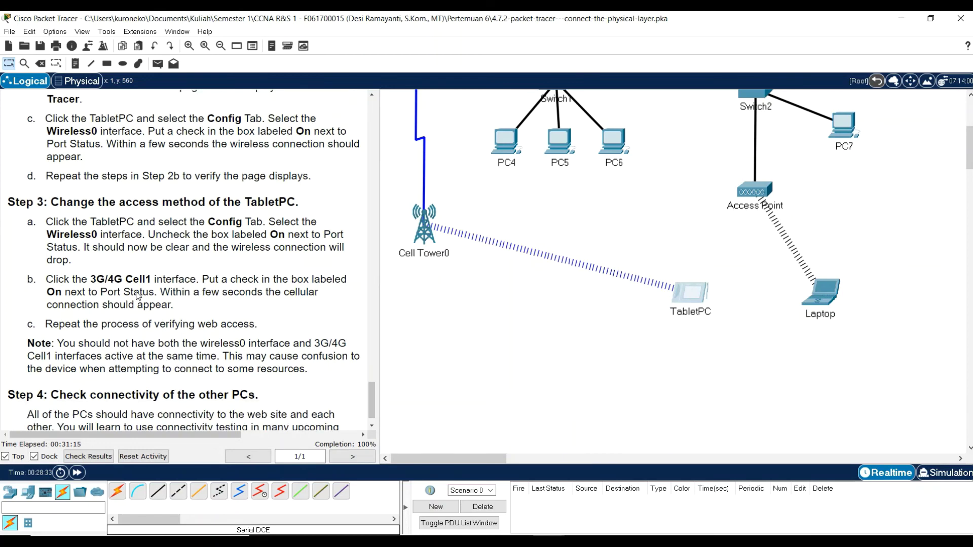
scroll(161, 277, "down", 1)
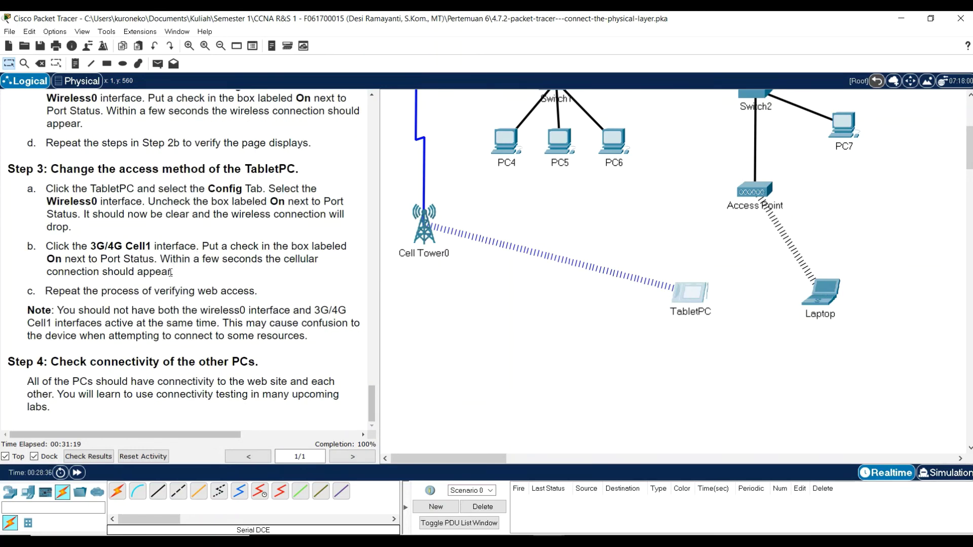
scroll(167, 289, "up", 1)
scroll(168, 289, "down", 3)
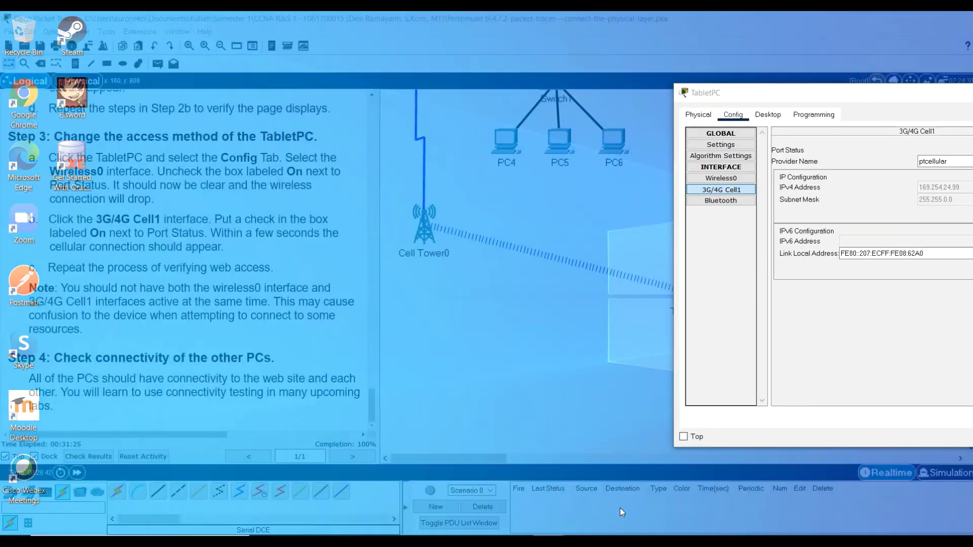
left_click(620, 508)
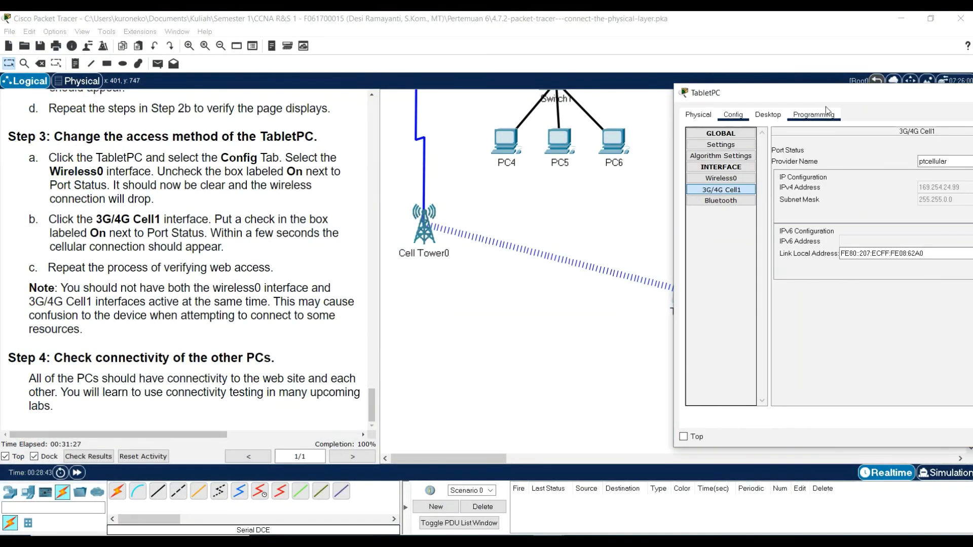
left_click_drag(854, 94, 606, 95)
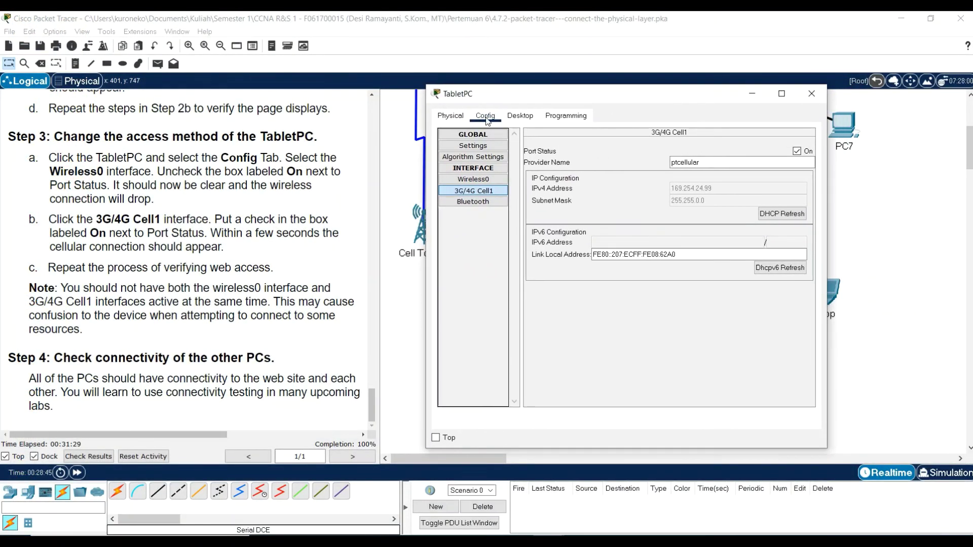
left_click(526, 120)
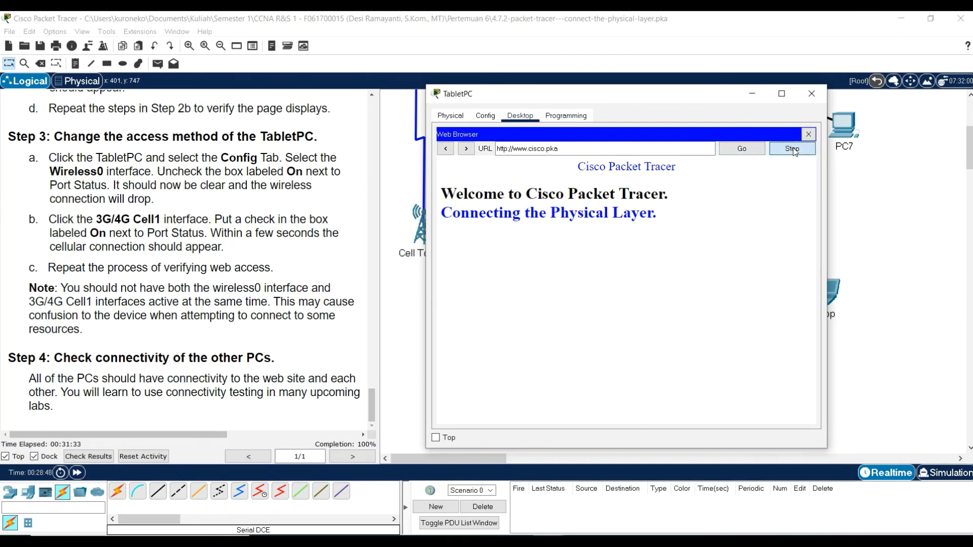
left_click(741, 152)
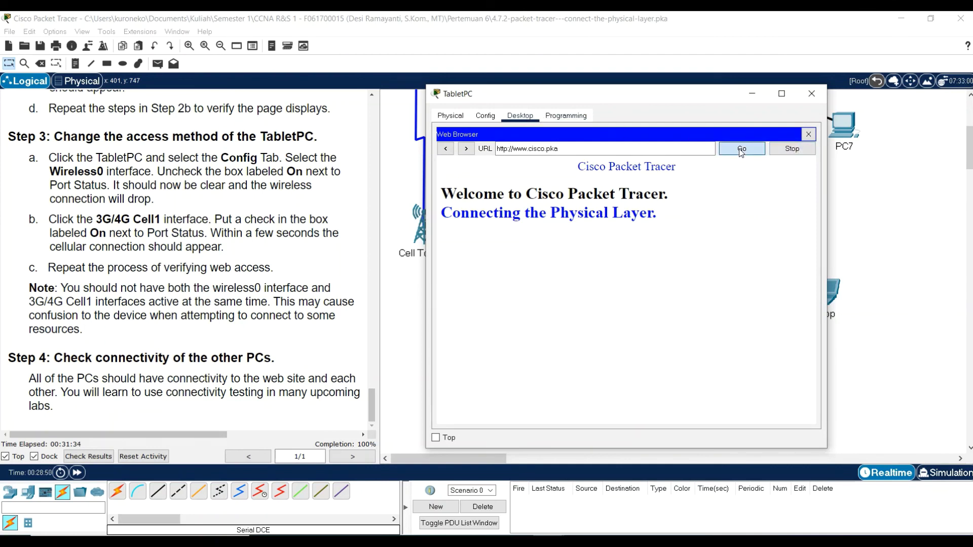
left_click(675, 152)
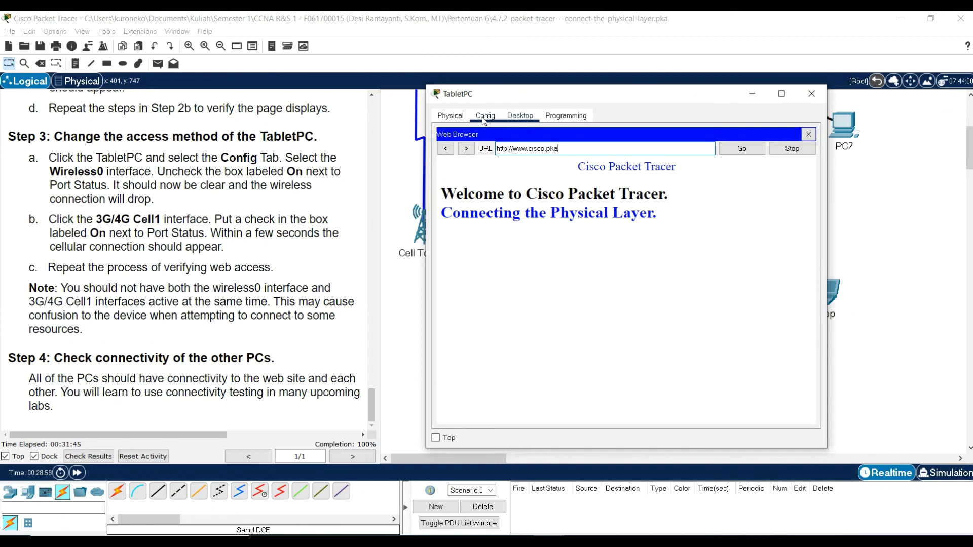
left_click(742, 148)
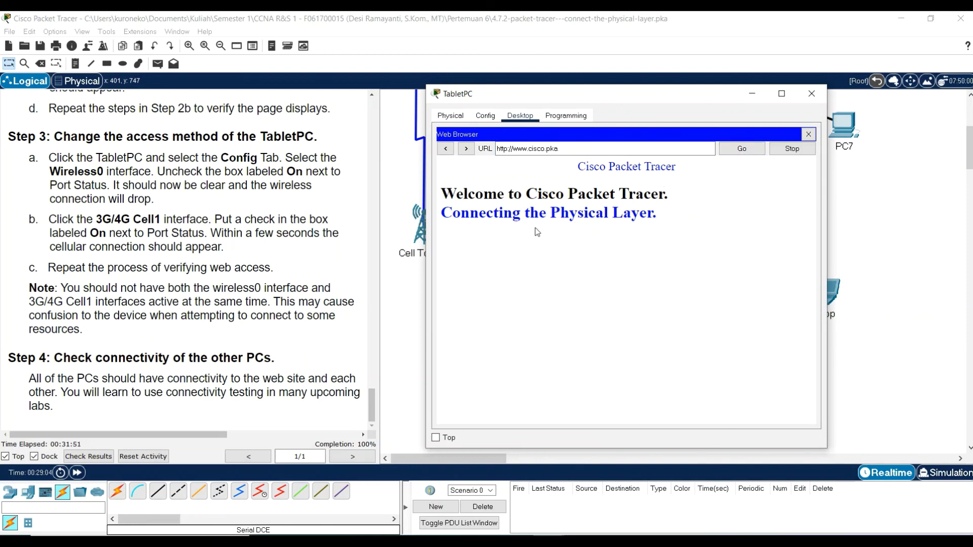
left_click(485, 116)
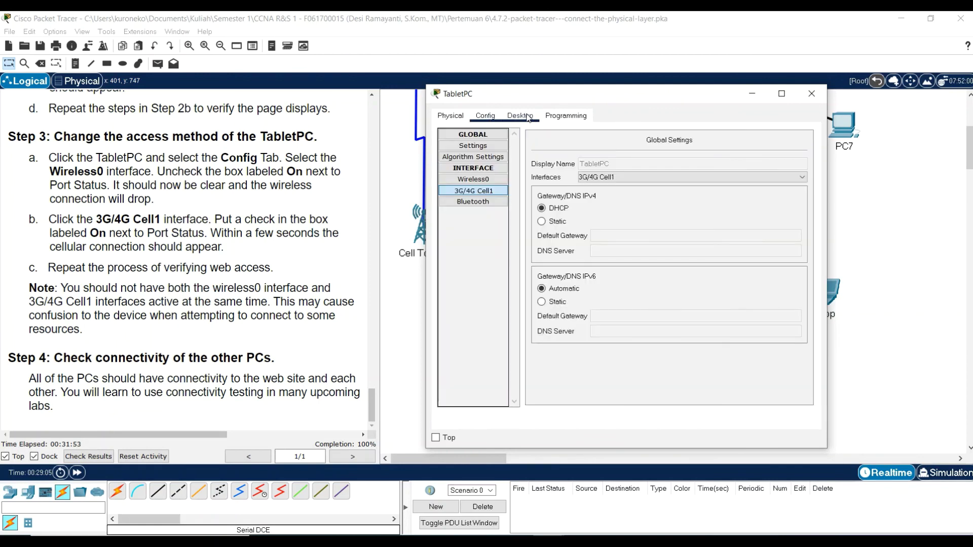
left_click(488, 191)
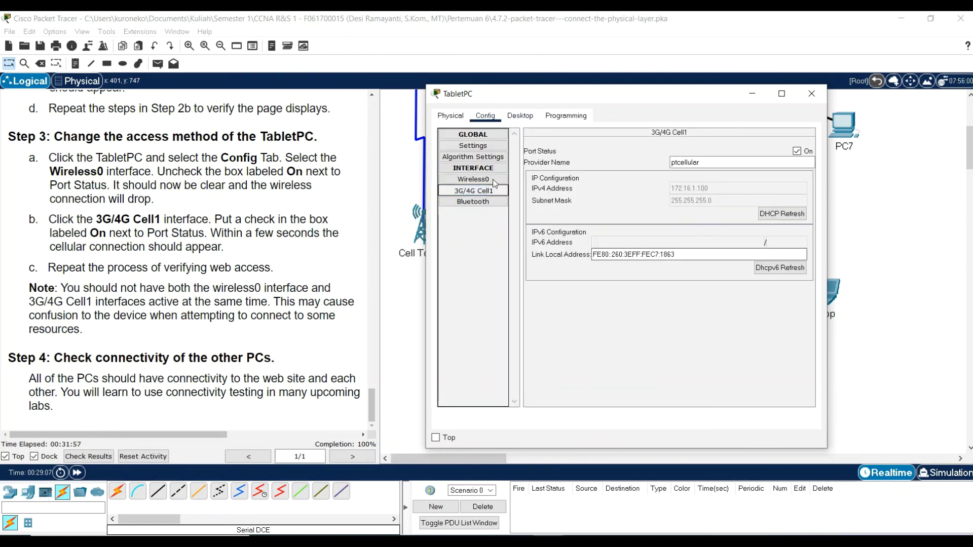
left_click(520, 115)
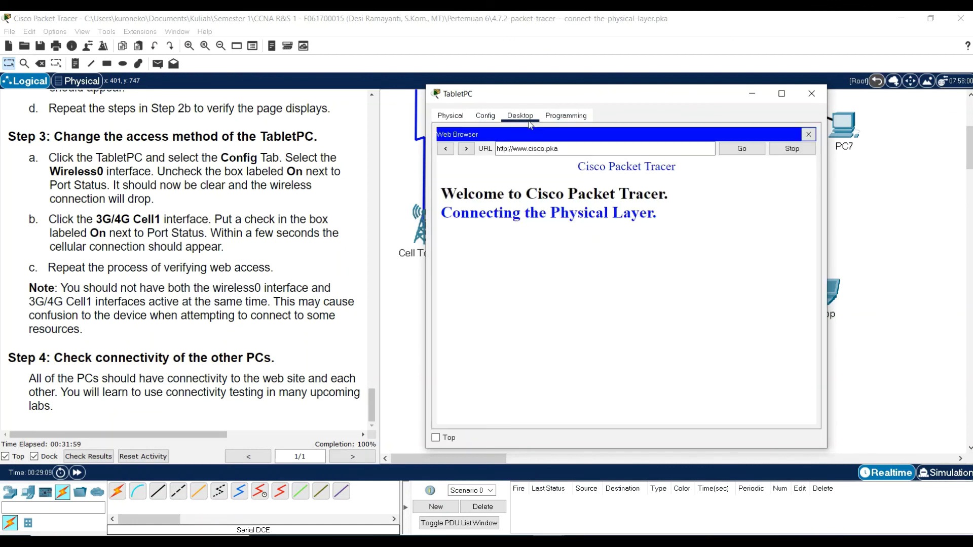
left_click(754, 150)
left_click(812, 93)
scroll(672, 293, "up", 5)
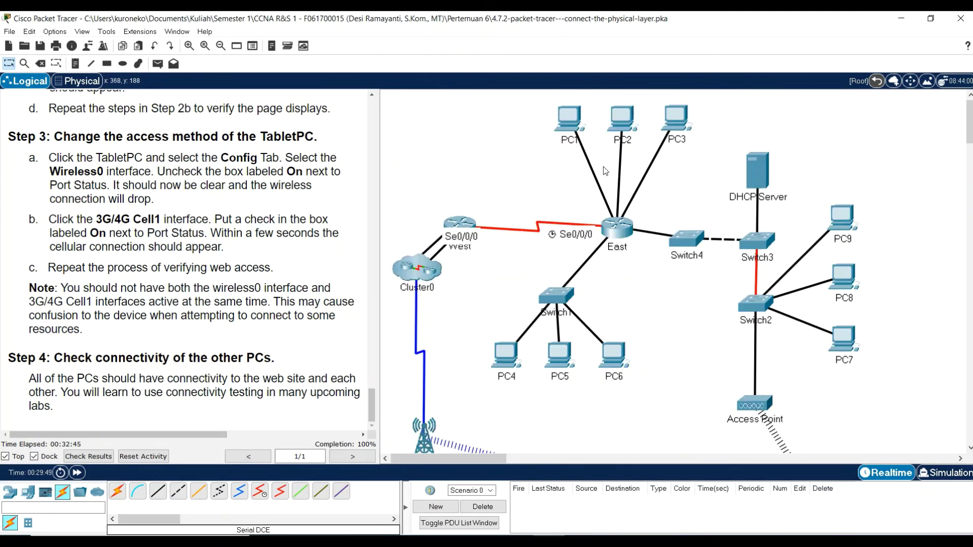
left_click(571, 127)
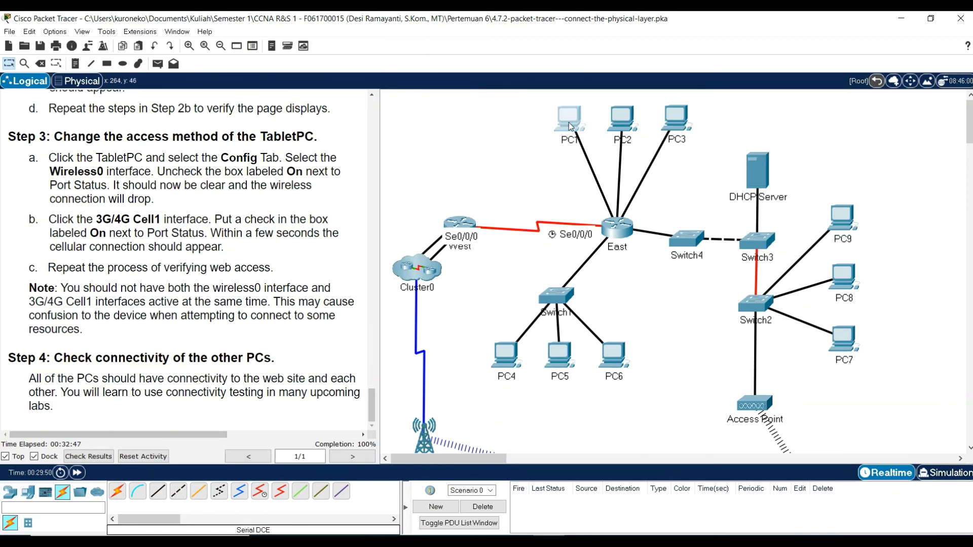
left_click_drag(494, 106, 609, 108)
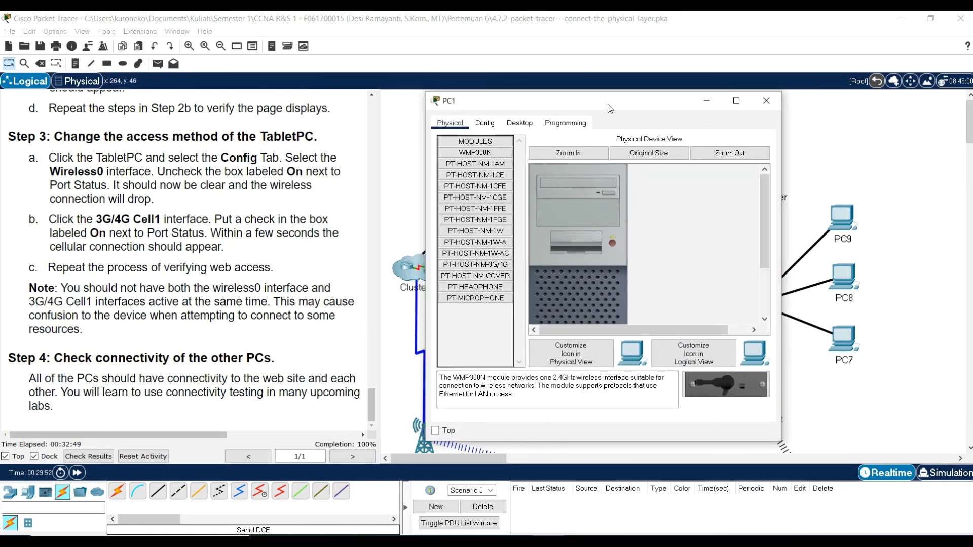
left_click(519, 122)
left_click(731, 171)
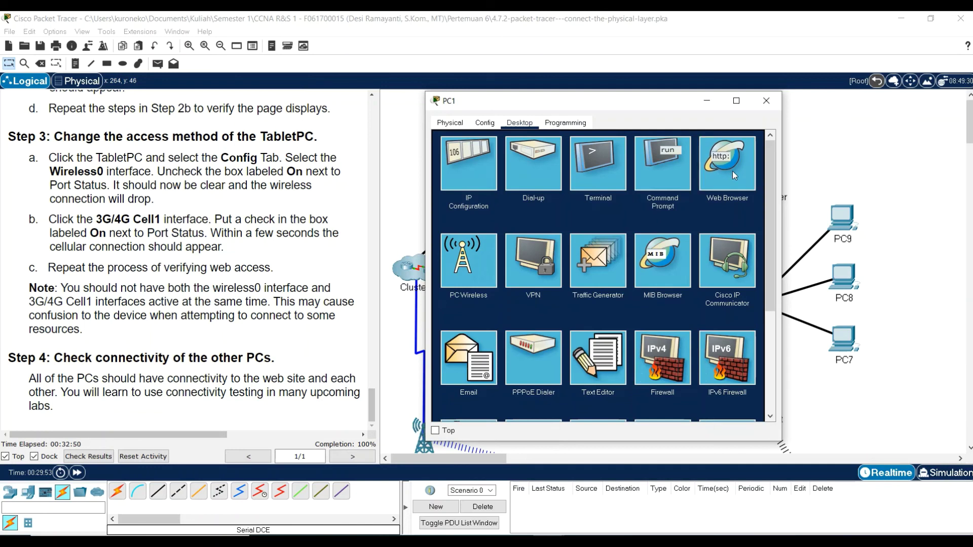
left_click(553, 156)
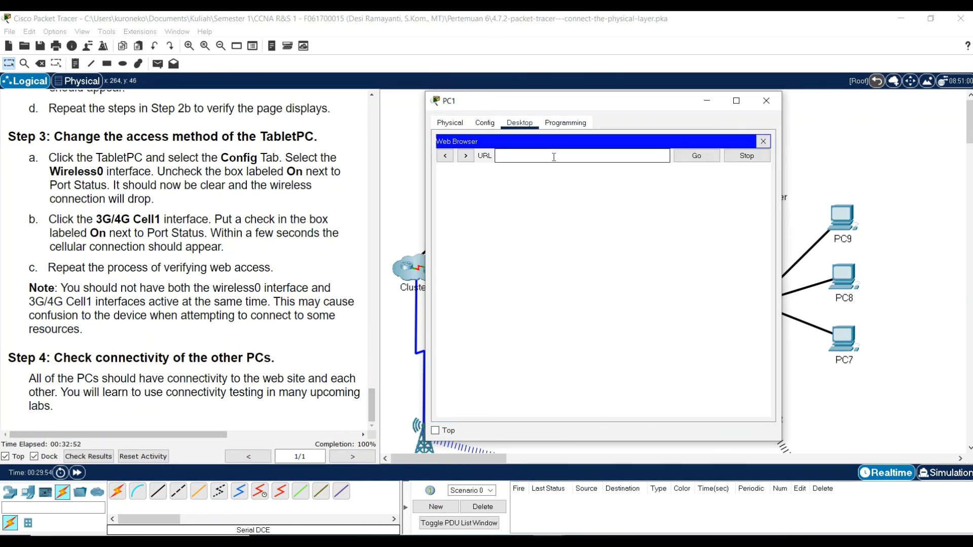
type("www.cisco.pka")
left_click(704, 157)
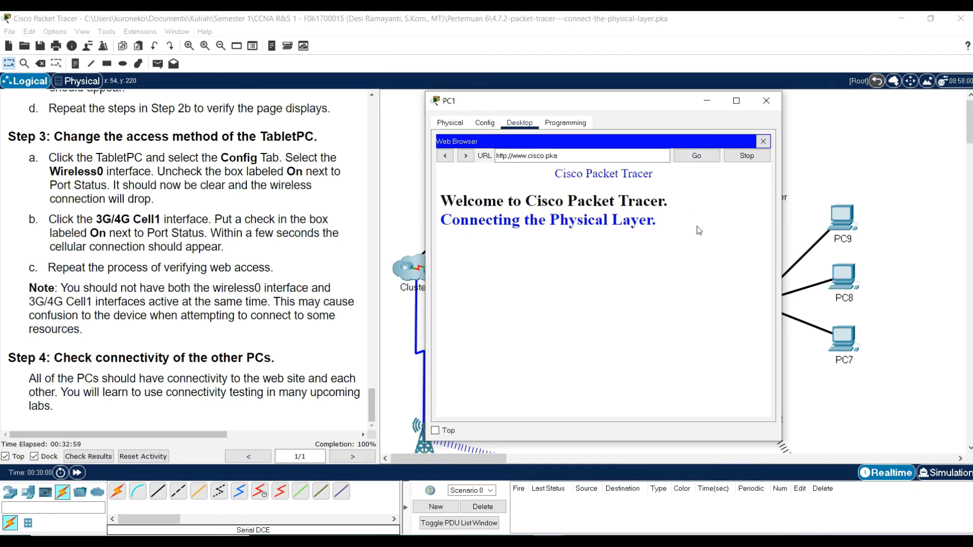
left_click(766, 101)
left_click(852, 349)
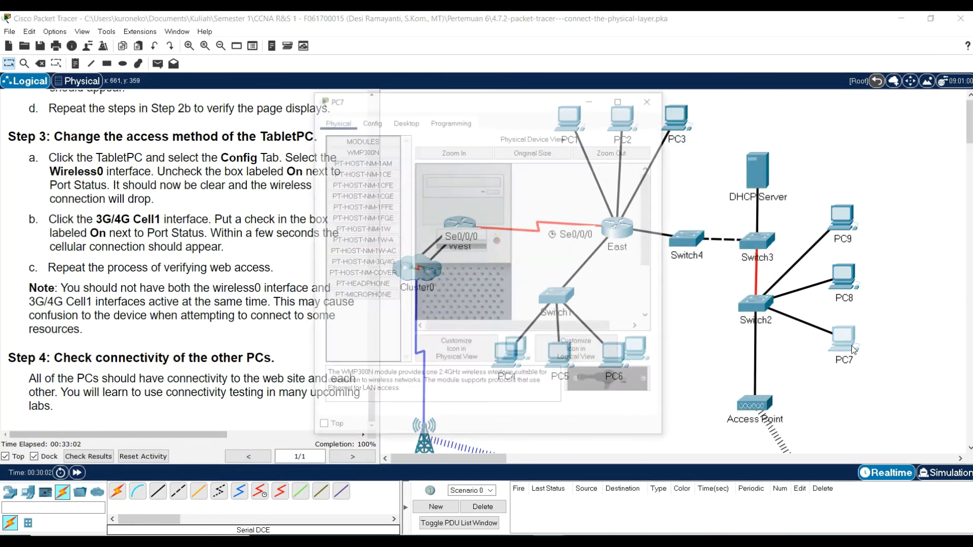
left_click(406, 122)
left_click_drag(475, 98, 576, 93)
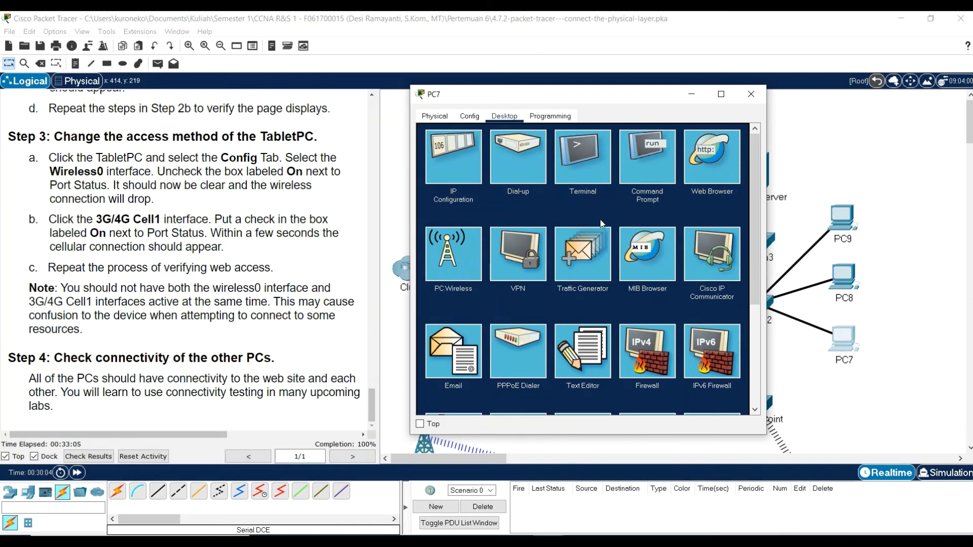
left_click(712, 157)
left_click(532, 149)
type("www.cisco.pka")
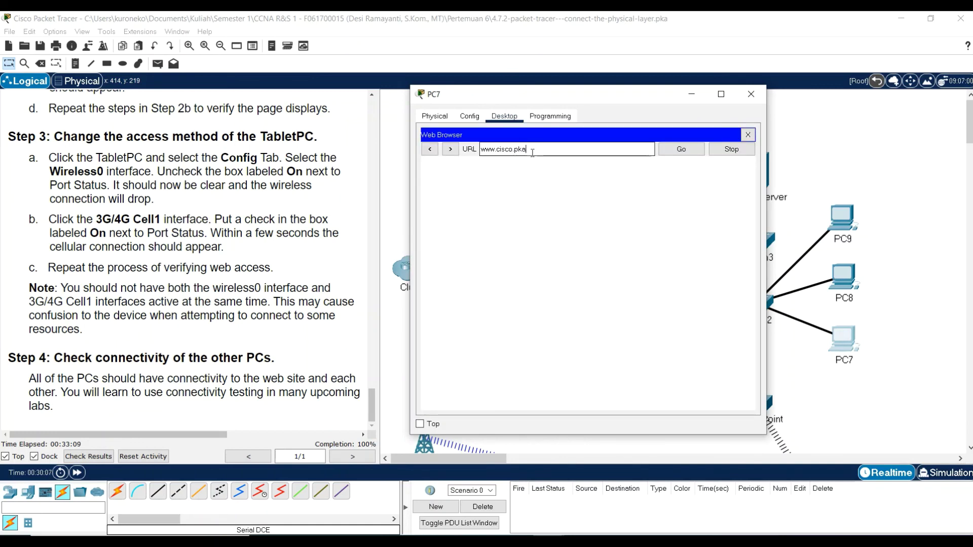
left_click(684, 151)
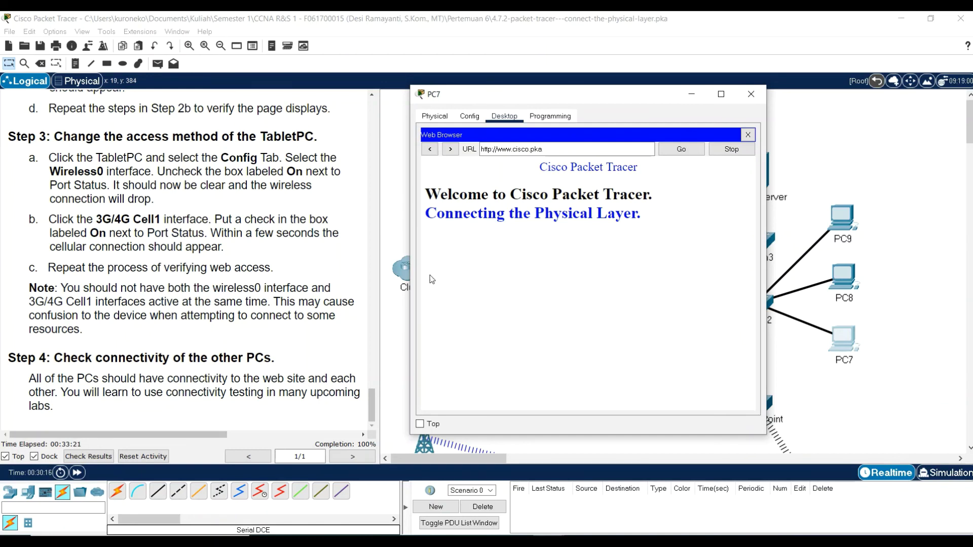
left_click(751, 95)
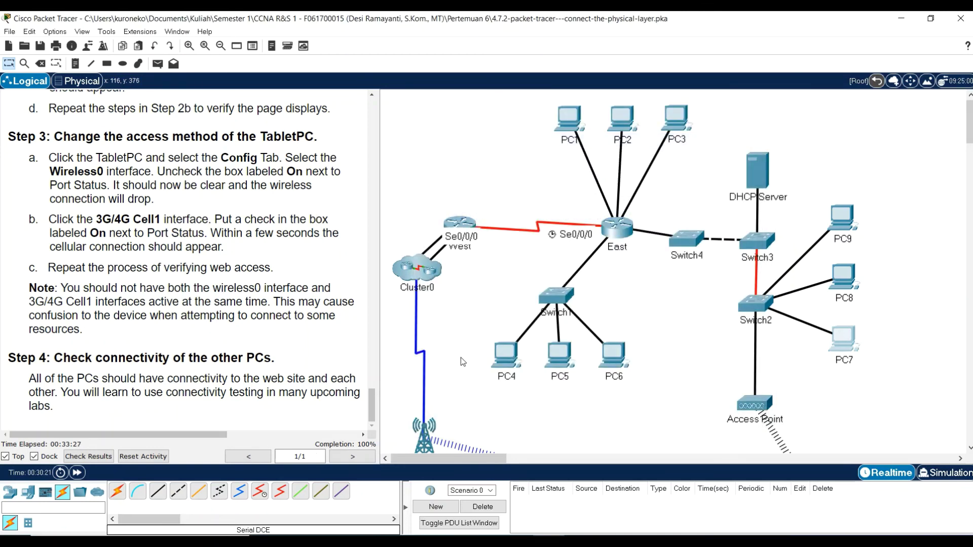
scroll(521, 380, "down", 4)
scroll(522, 380, "up", 4)
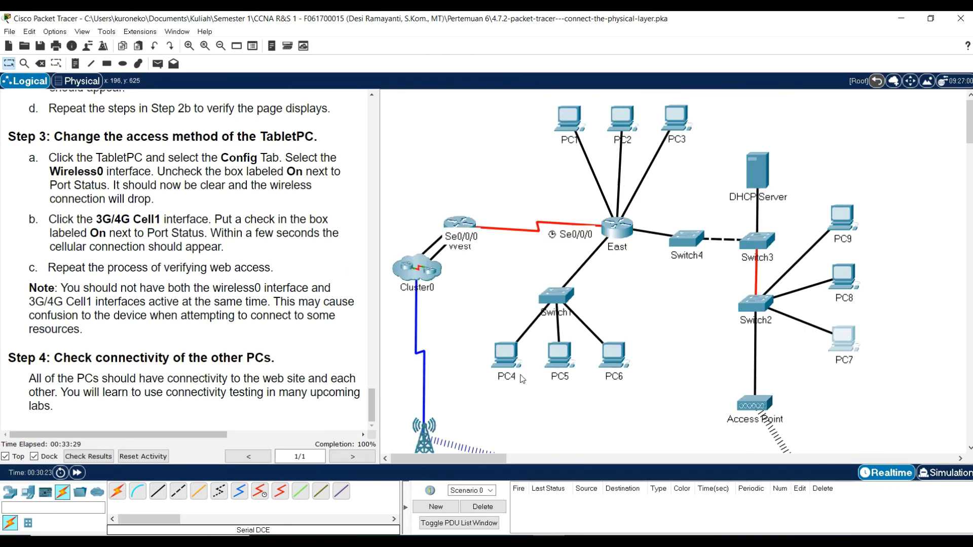